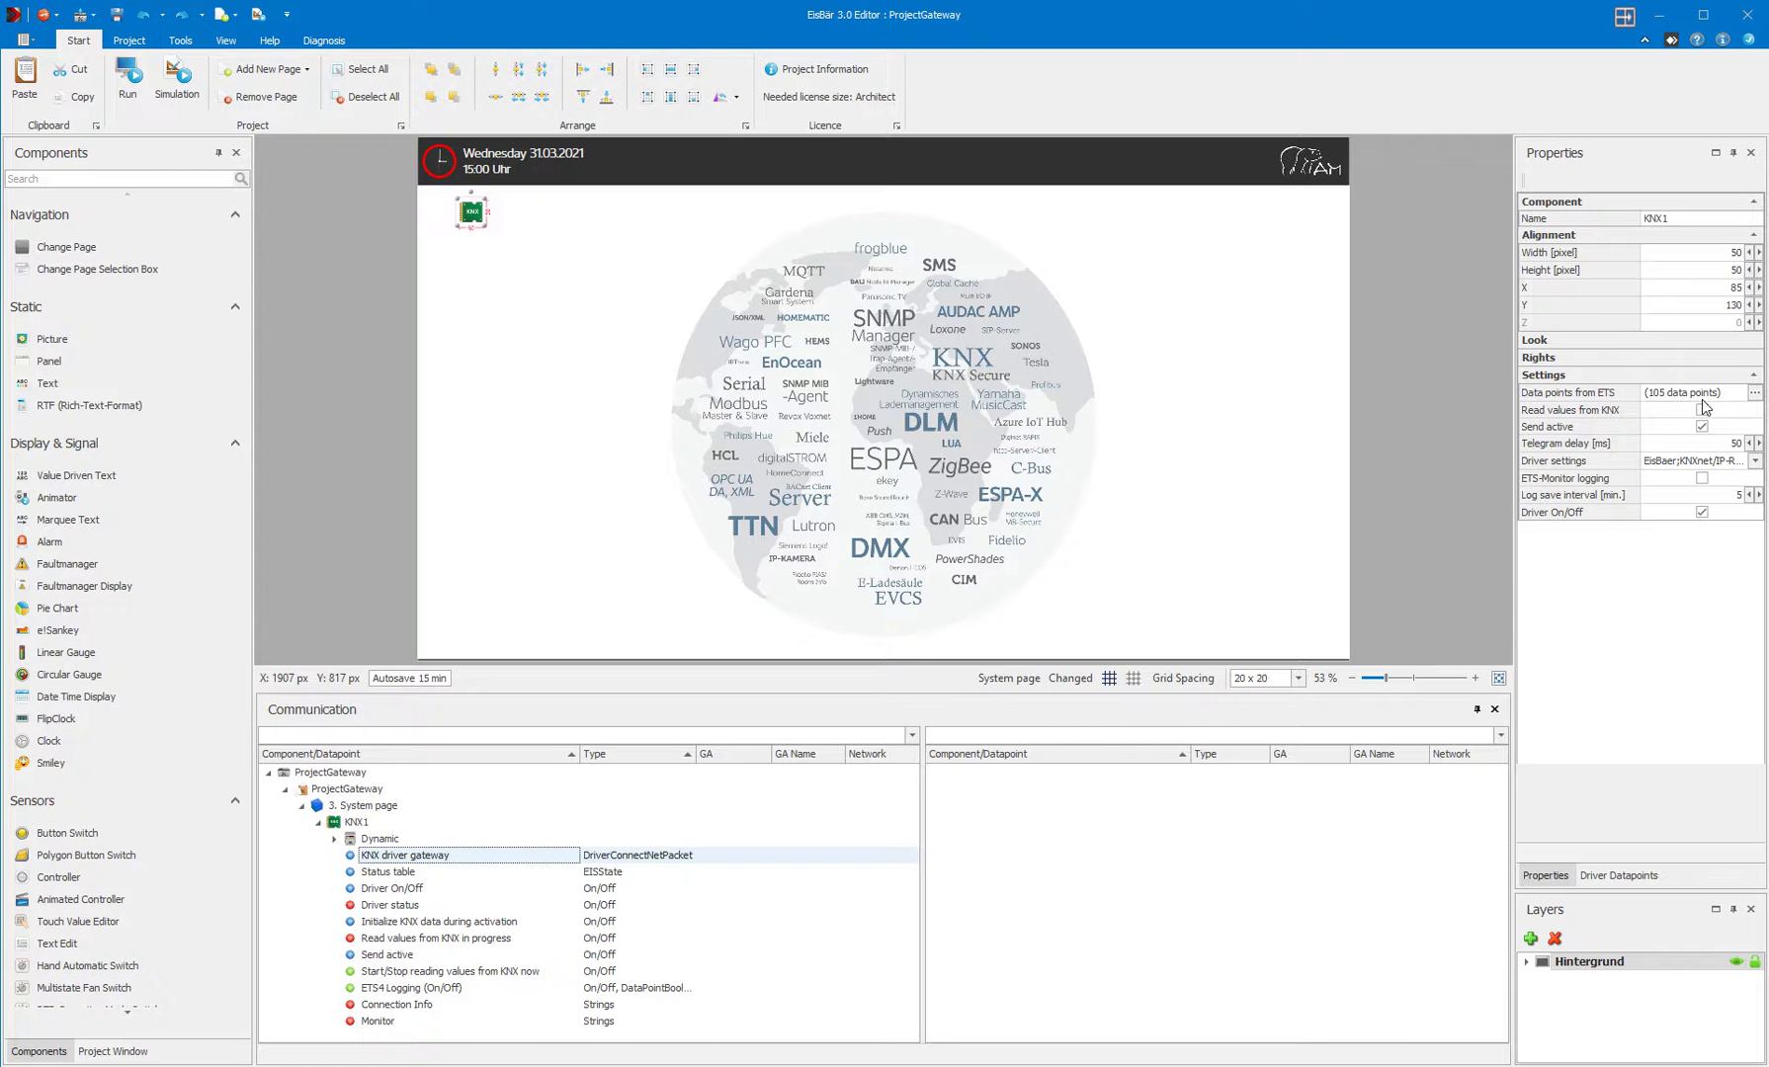
- Place a BACnet Server [x2500/3000] driver from the Driver components beside KNX1 on the system page
{"action": "scroll", "coordinate": [201, 655], "scroll_direction": "down", "scroll_amount": 10}
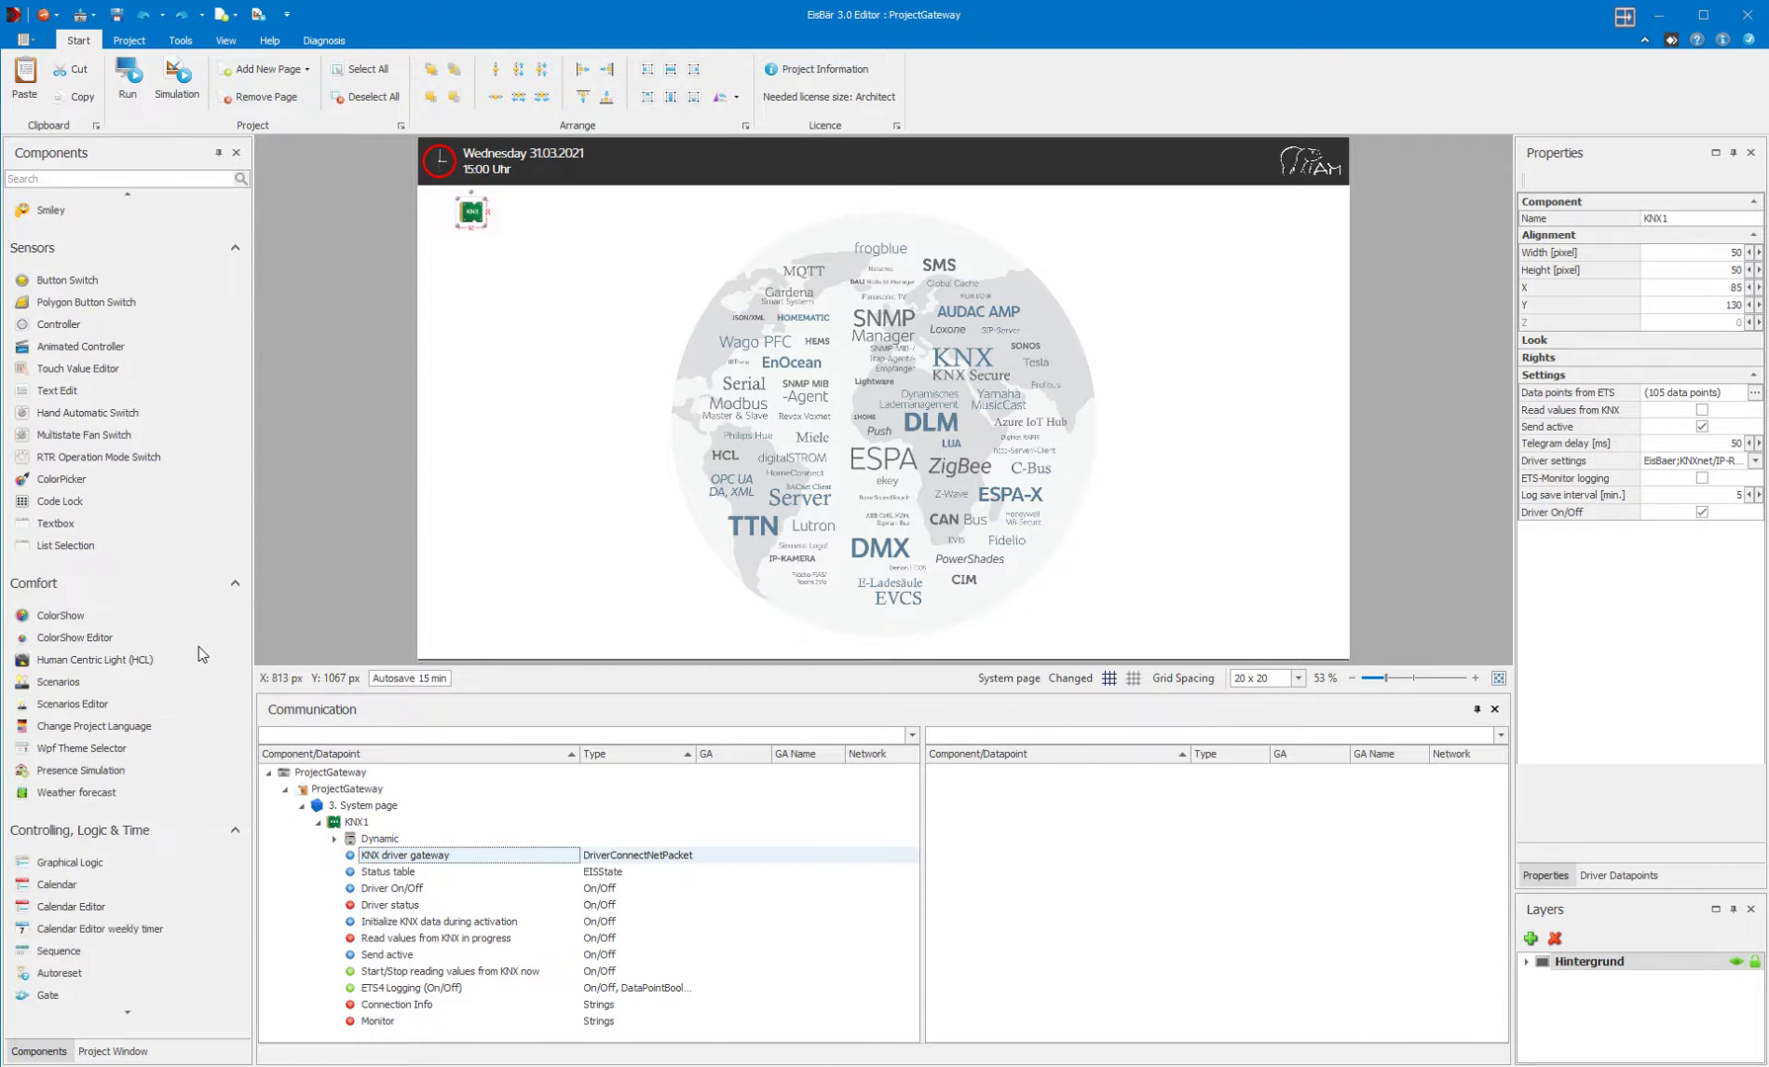
{"action": "scroll", "coordinate": [201, 654], "scroll_direction": "down", "scroll_amount": 12}
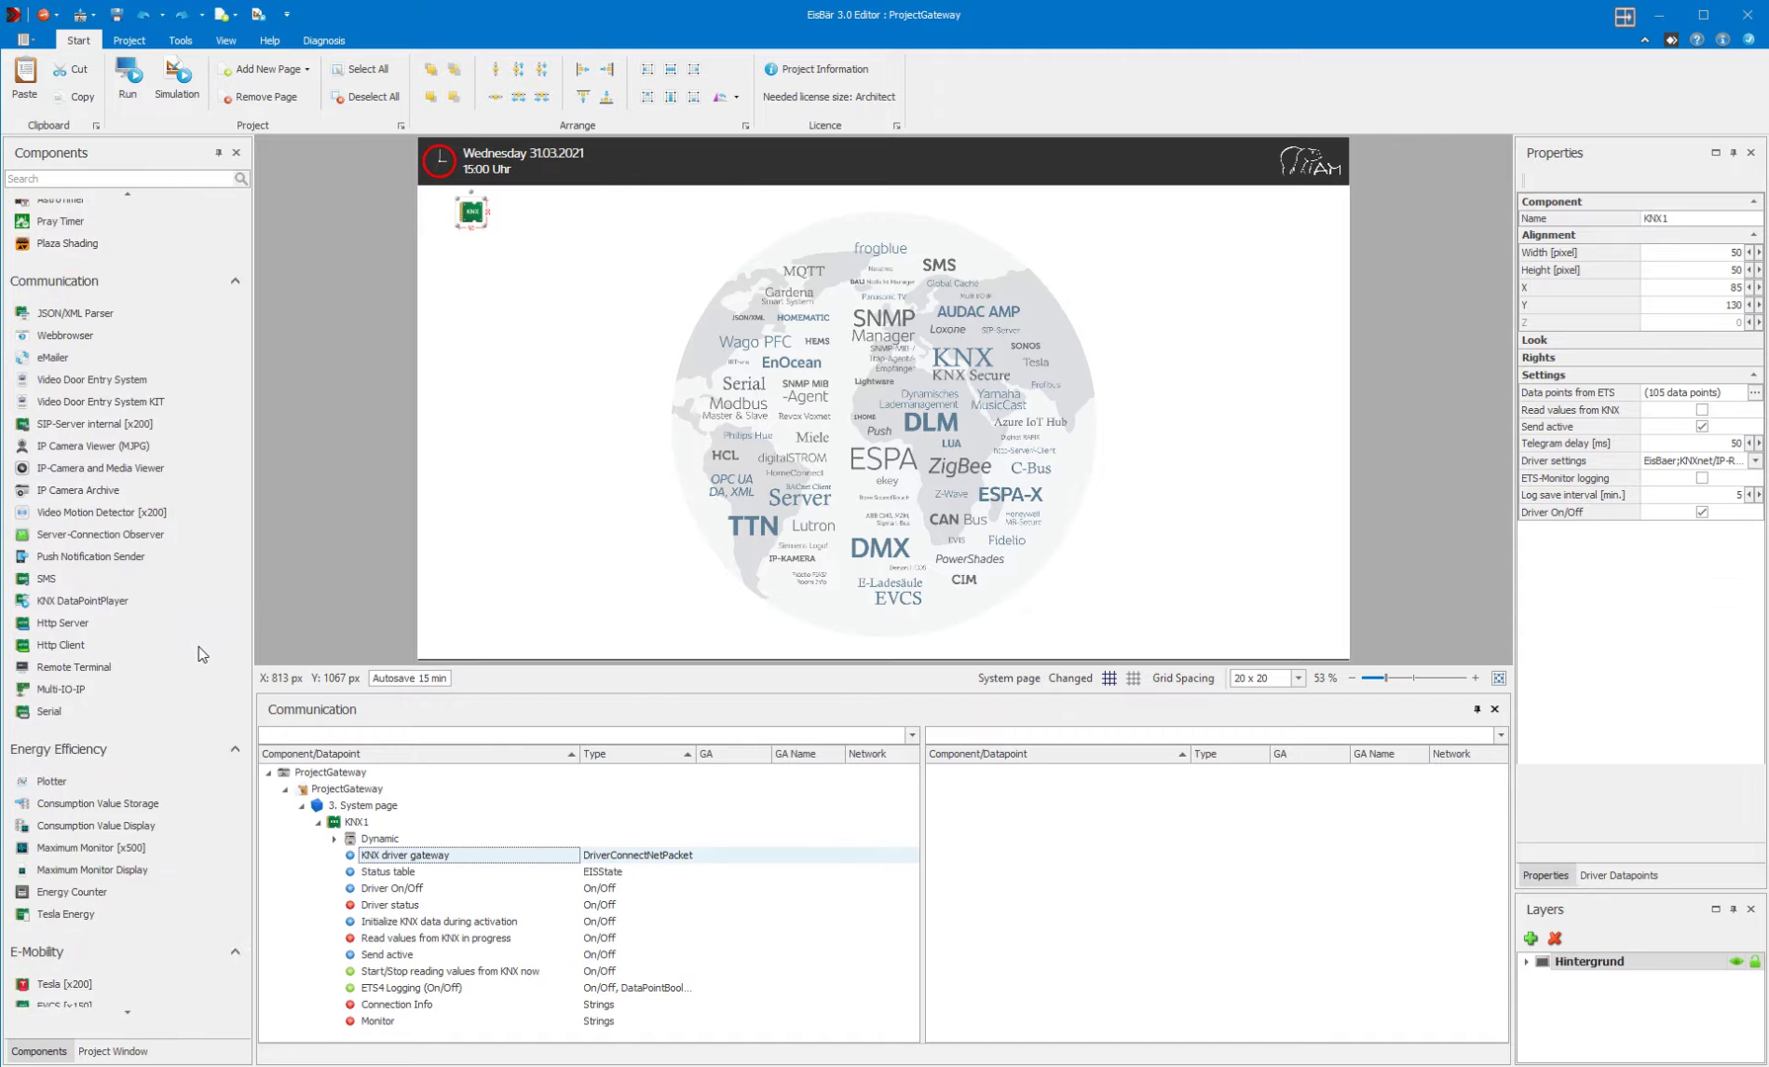
{"action": "scroll", "coordinate": [201, 655], "scroll_direction": "down", "scroll_amount": 5}
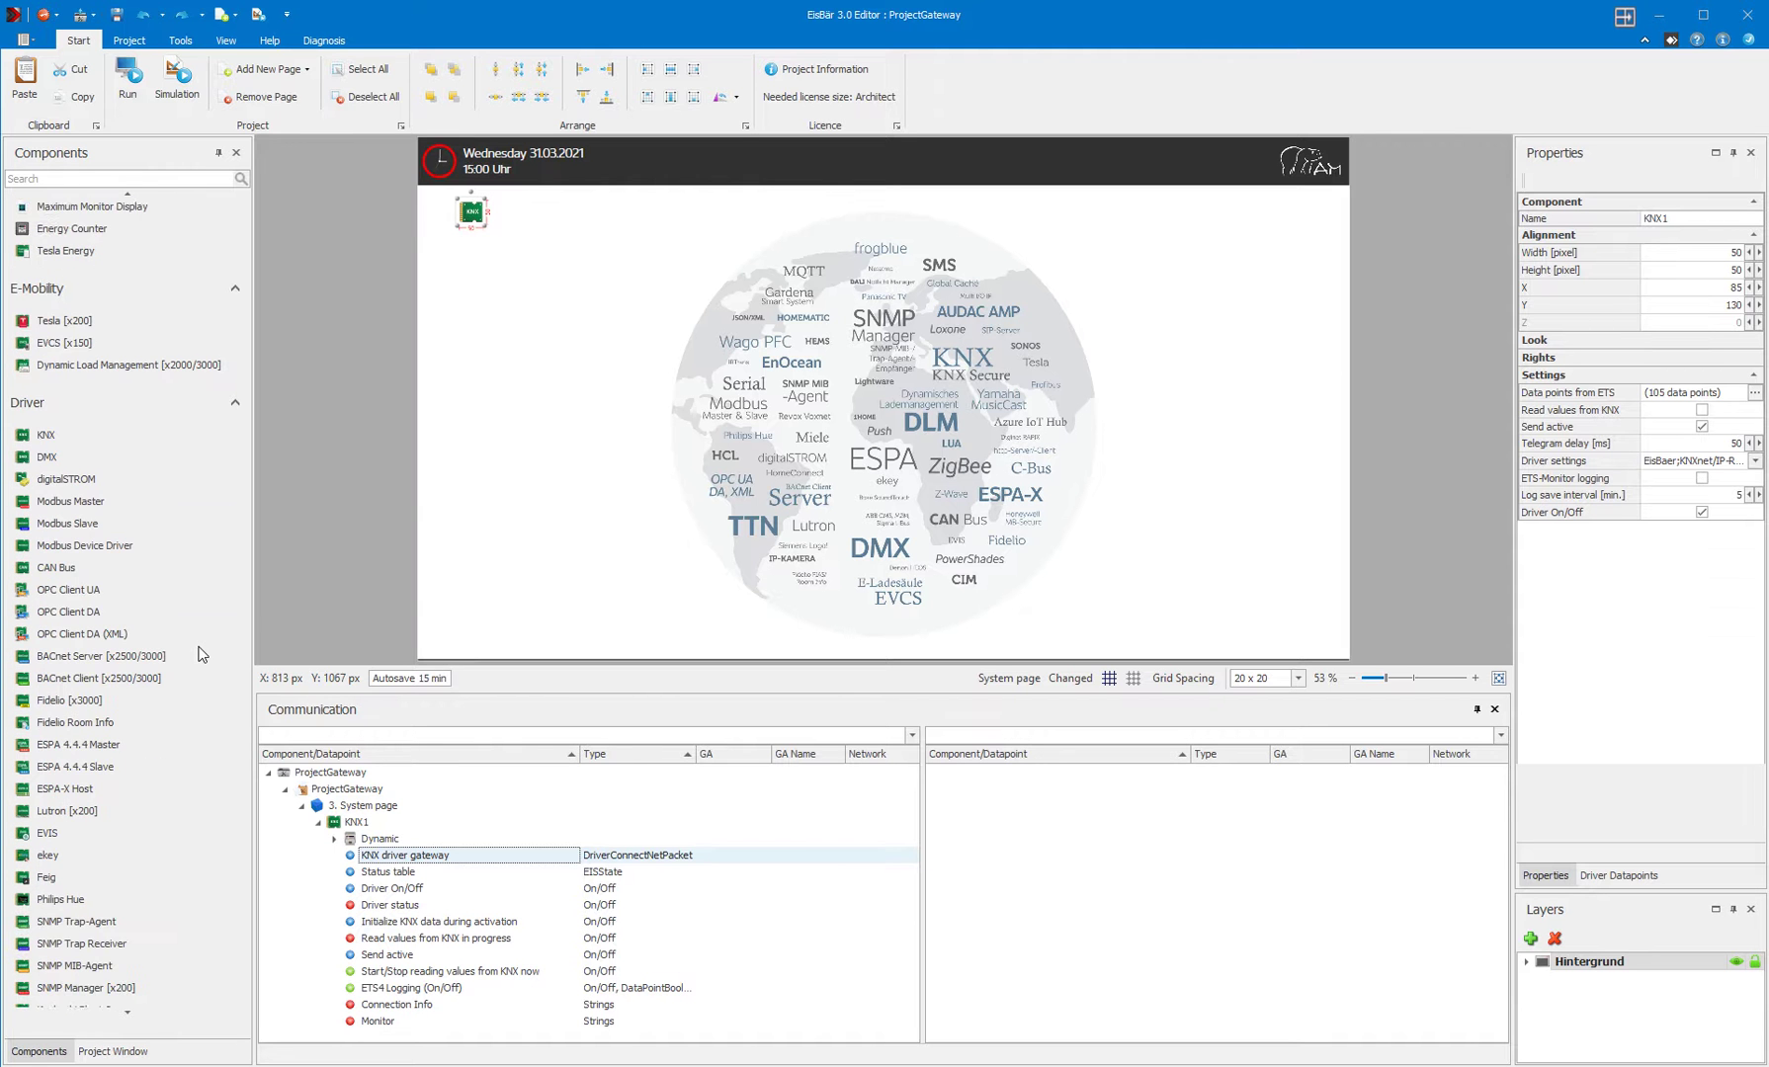
{"action": "scroll", "coordinate": [200, 655], "scroll_direction": "down", "scroll_amount": 2}
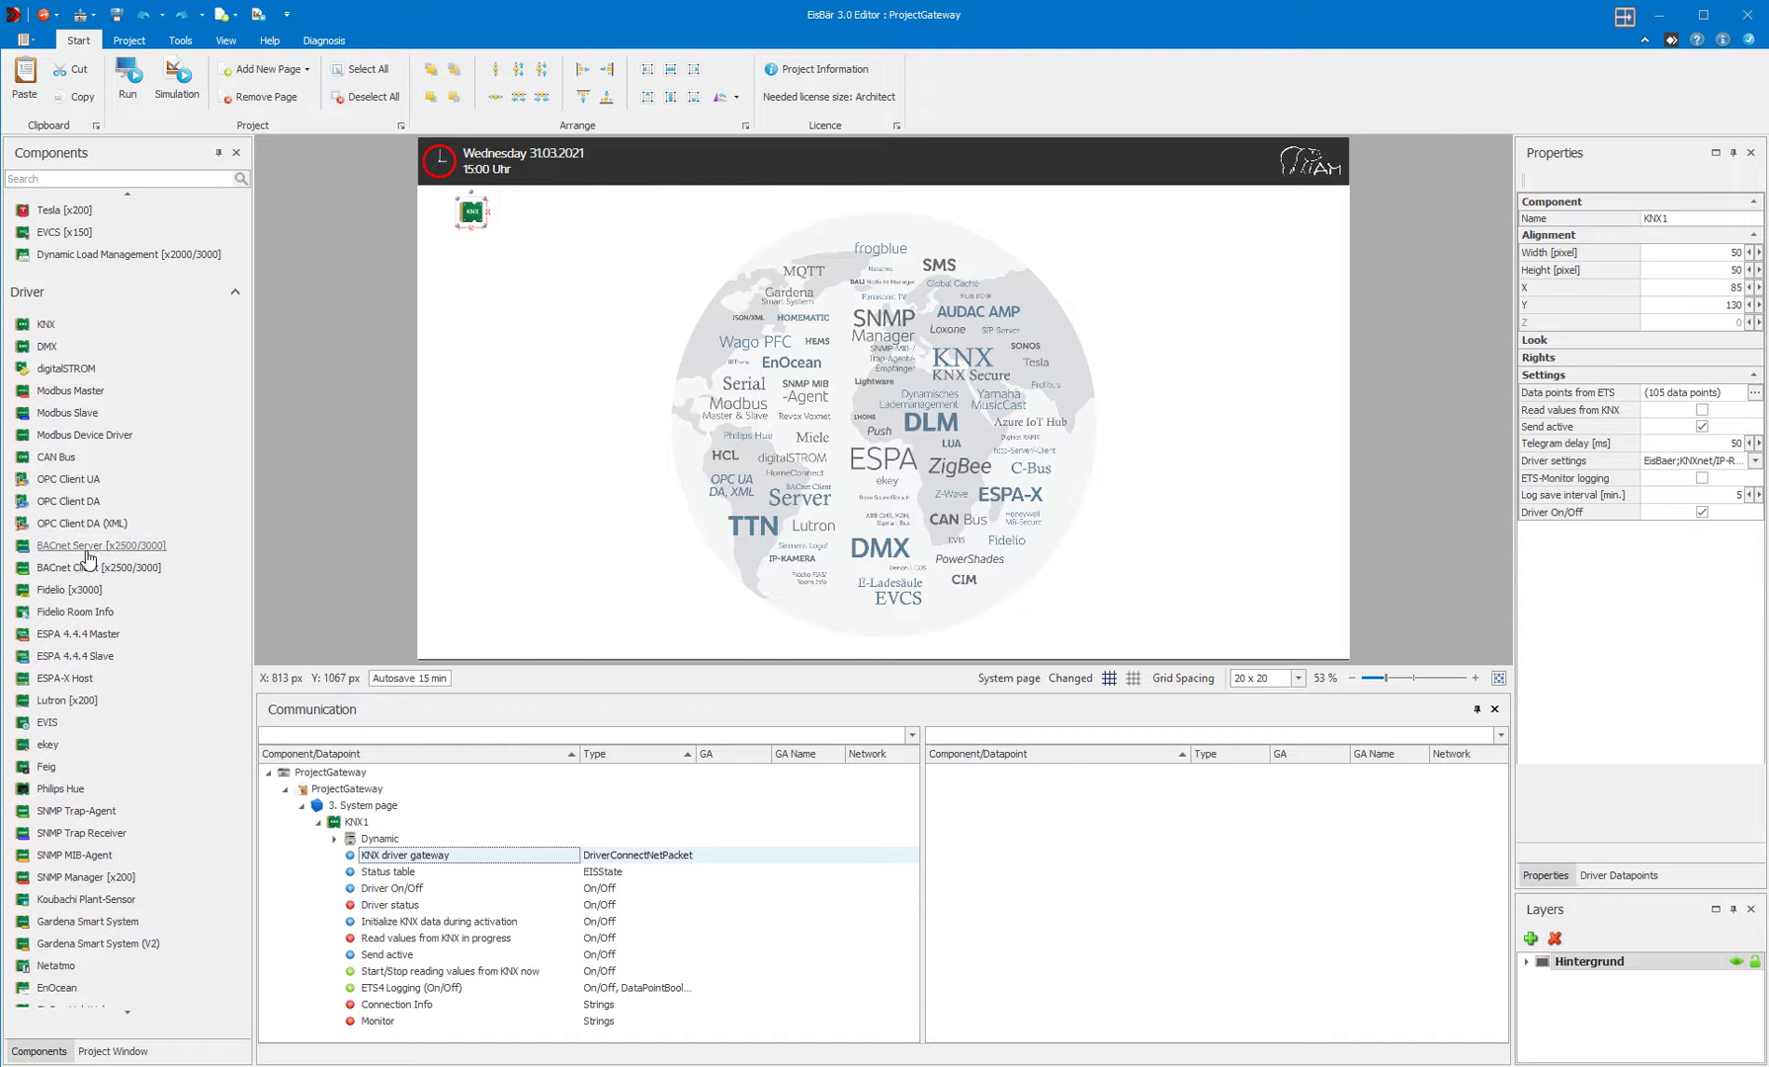
{"action": "left_click_drag", "start_coordinate": [87, 556], "coordinate": [516, 210]}
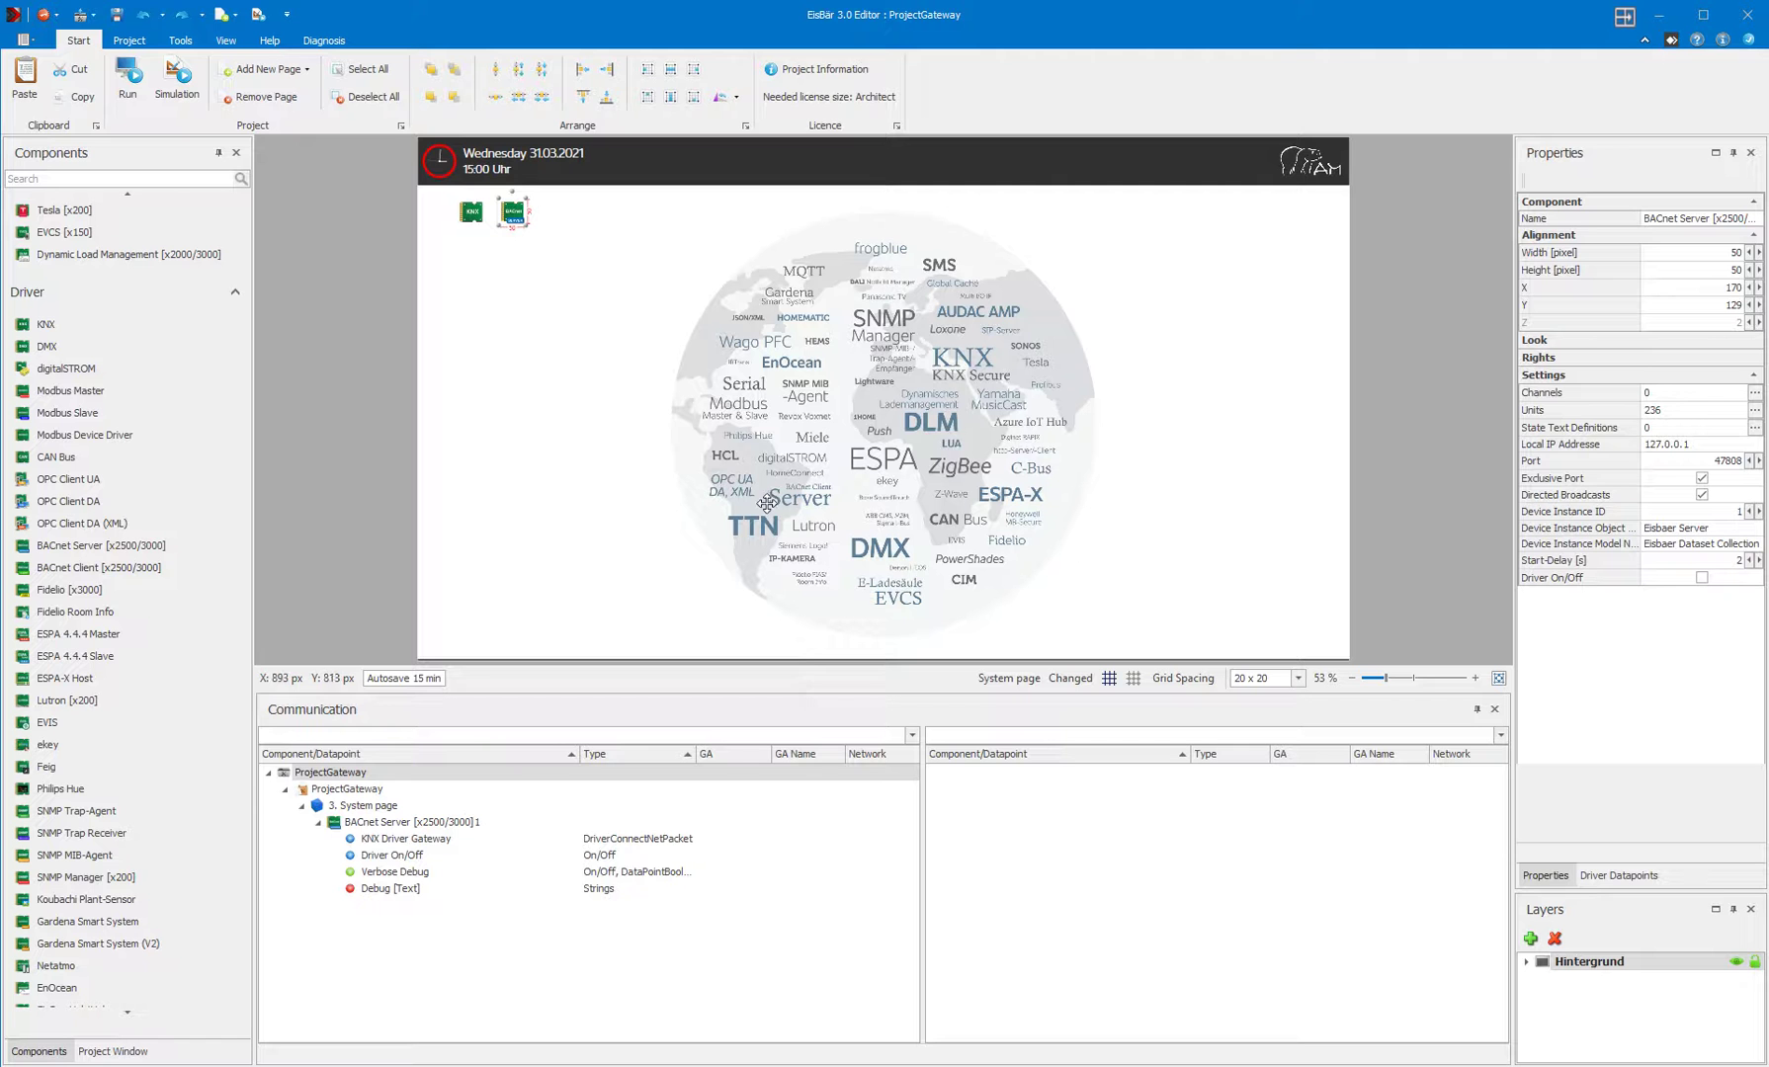
- Export KNX1's ETS data points, overwriting Test_KNX To BAcnet.csv in Downloads
{"action": "left_click", "coordinate": [472, 213]}
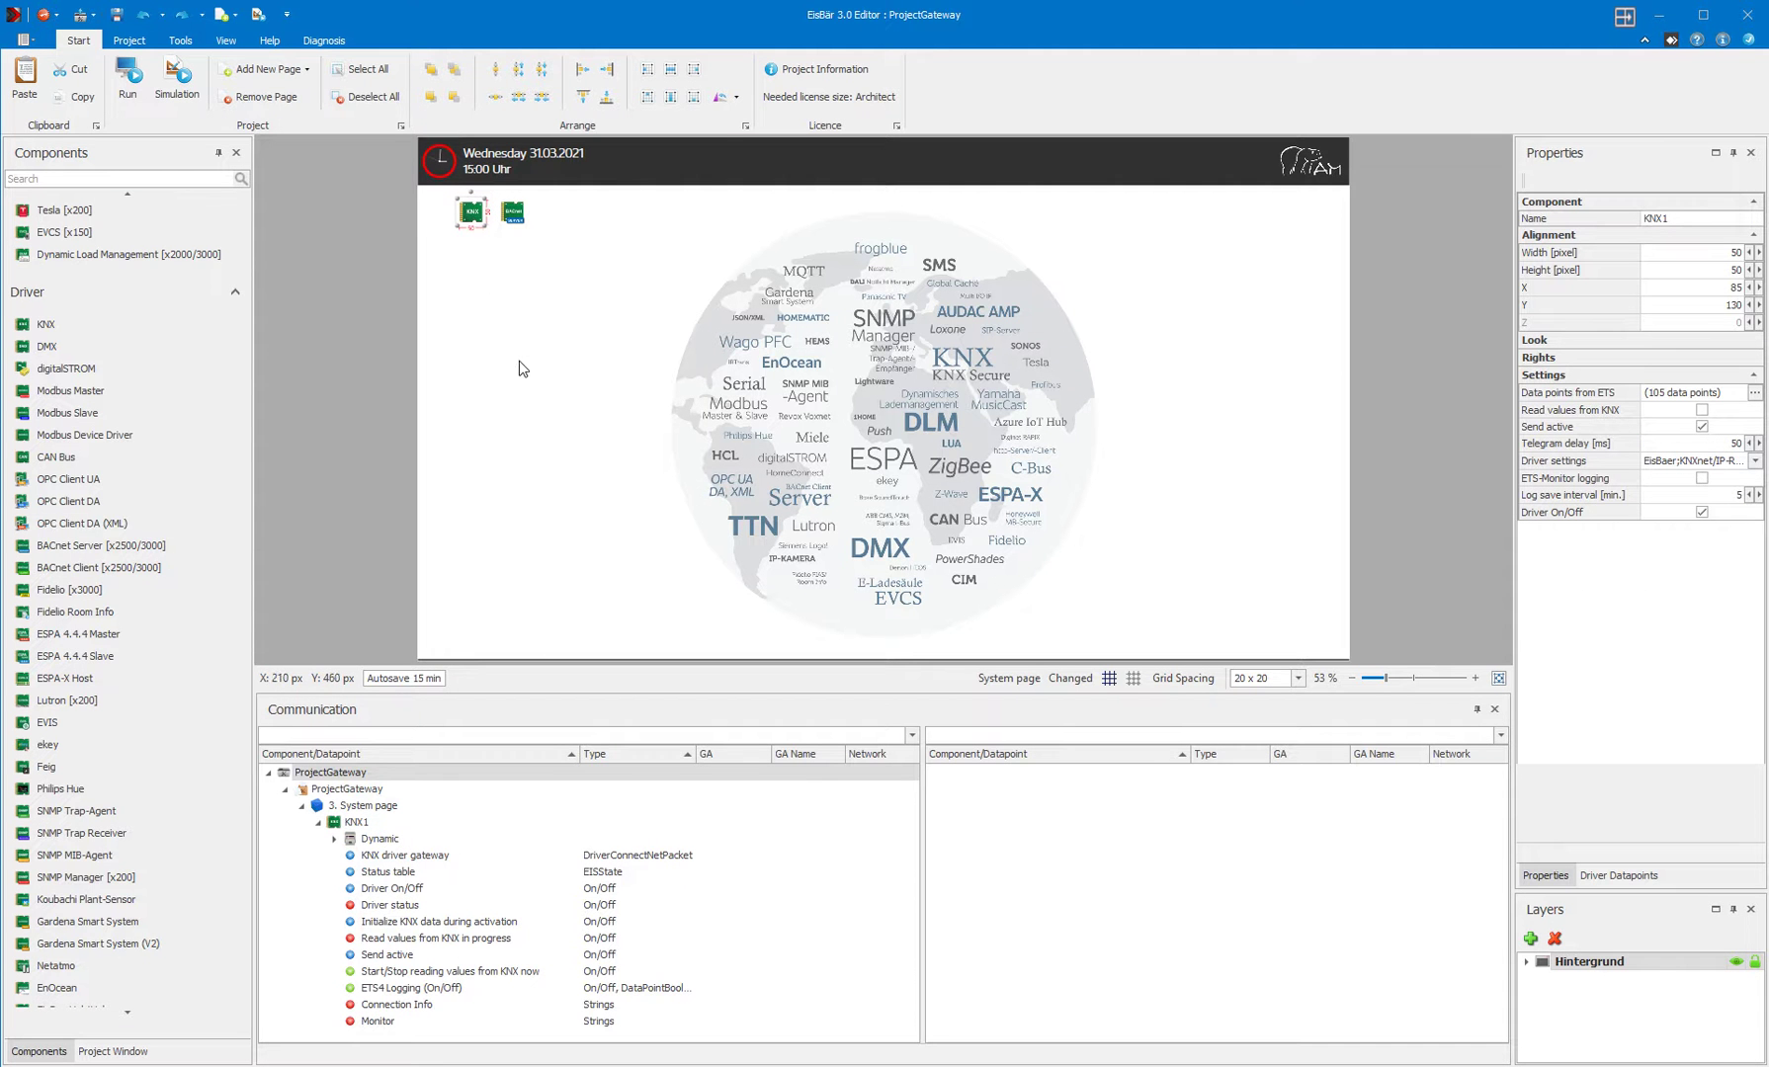
{"action": "left_click", "coordinate": [1754, 395]}
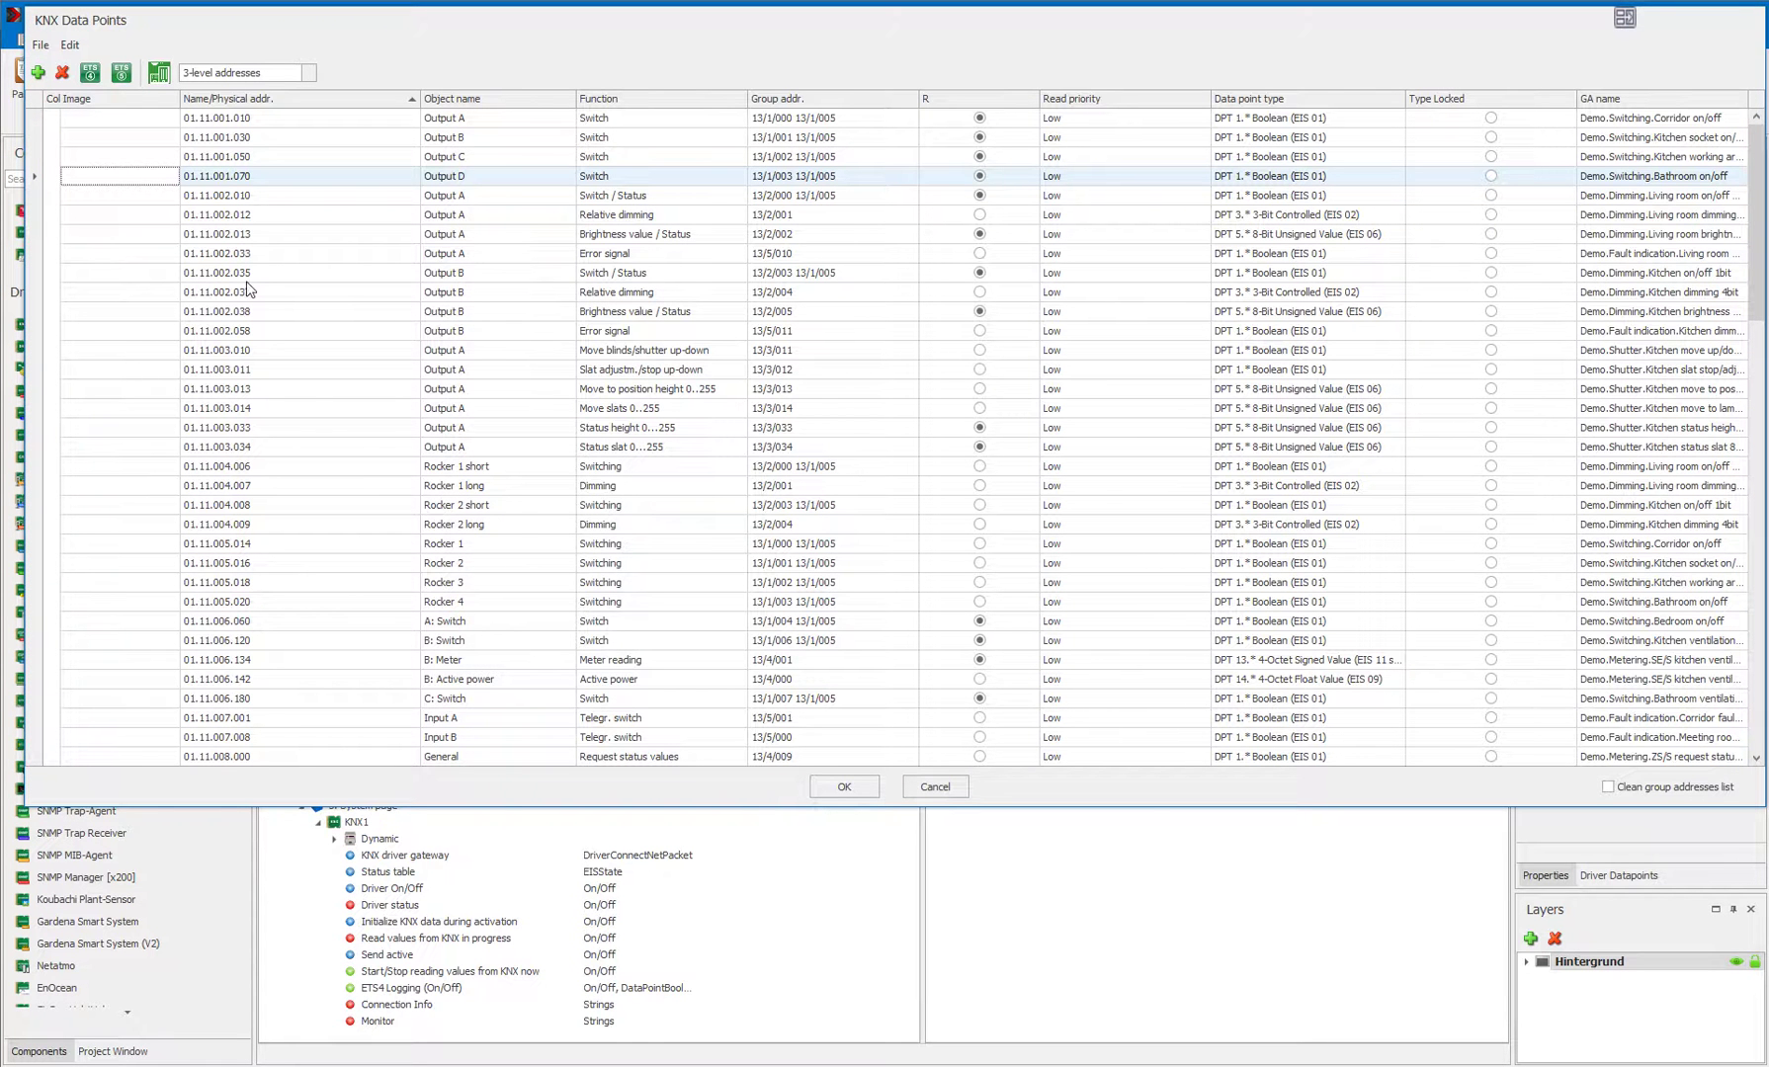
{"action": "left_click", "coordinate": [41, 46]}
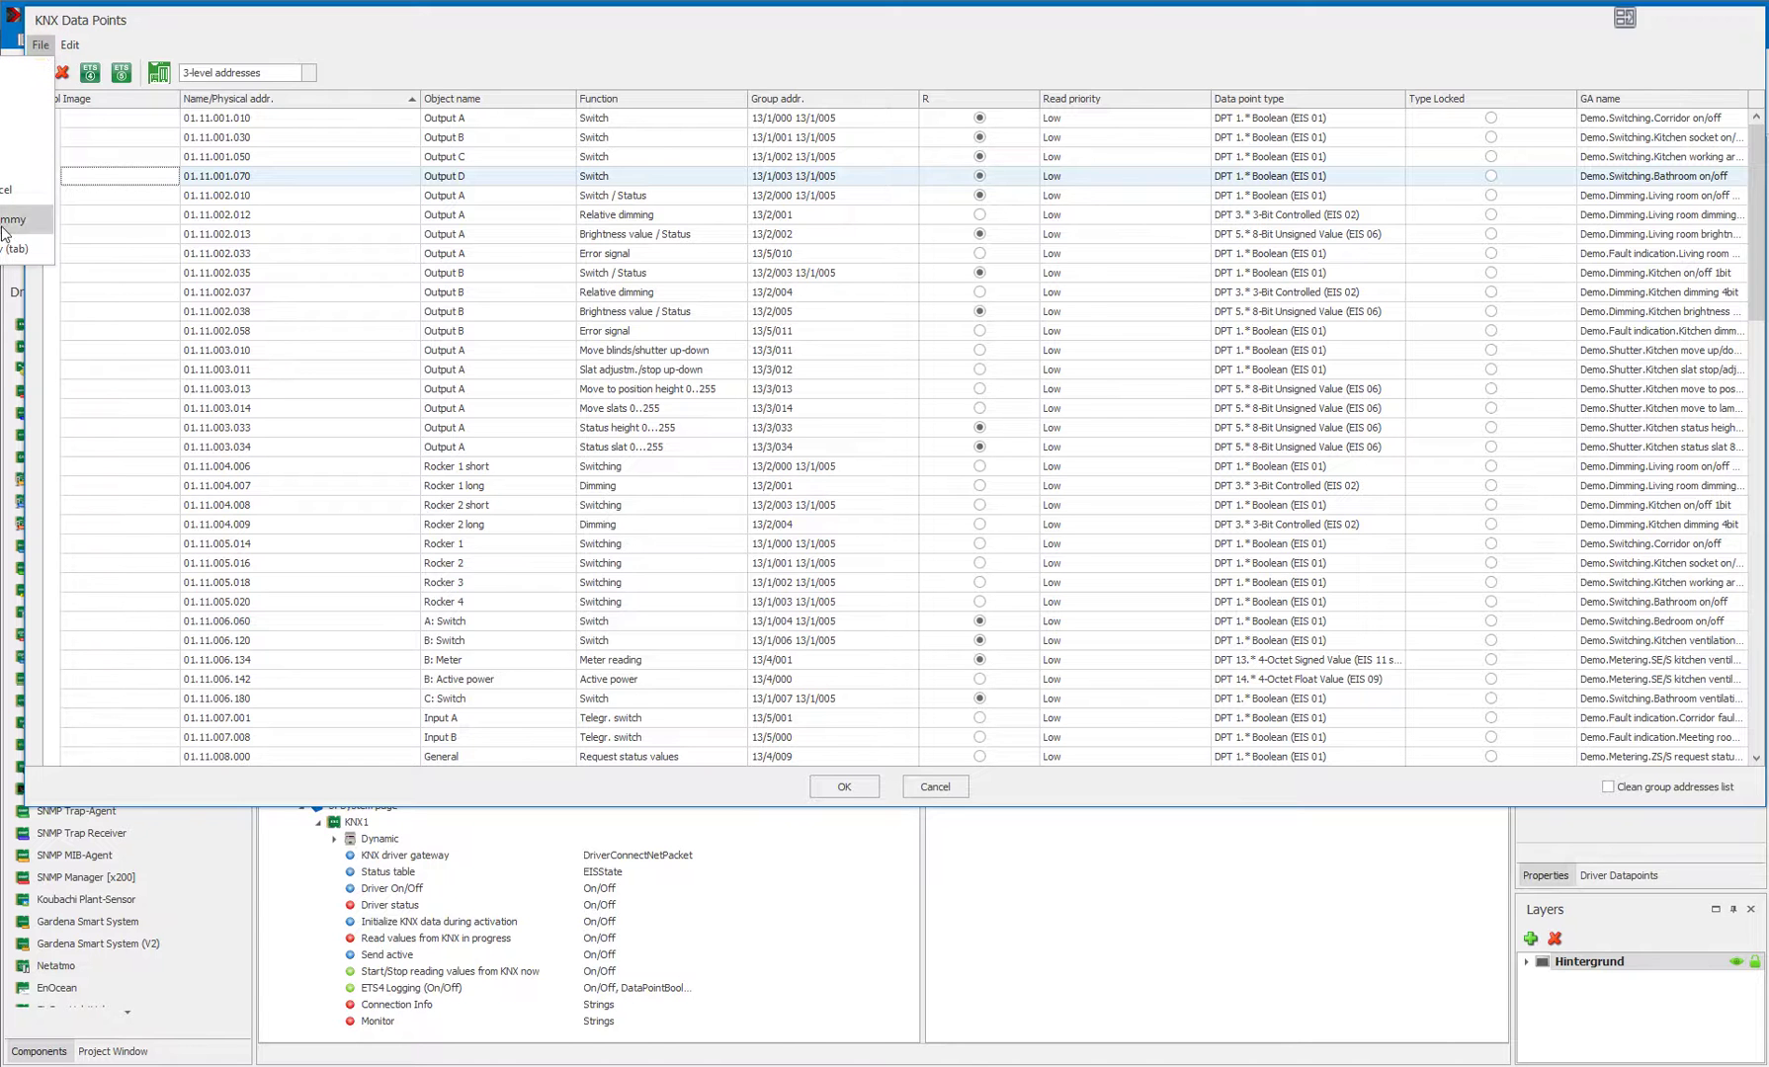
{"action": "left_click", "coordinate": [2, 255]}
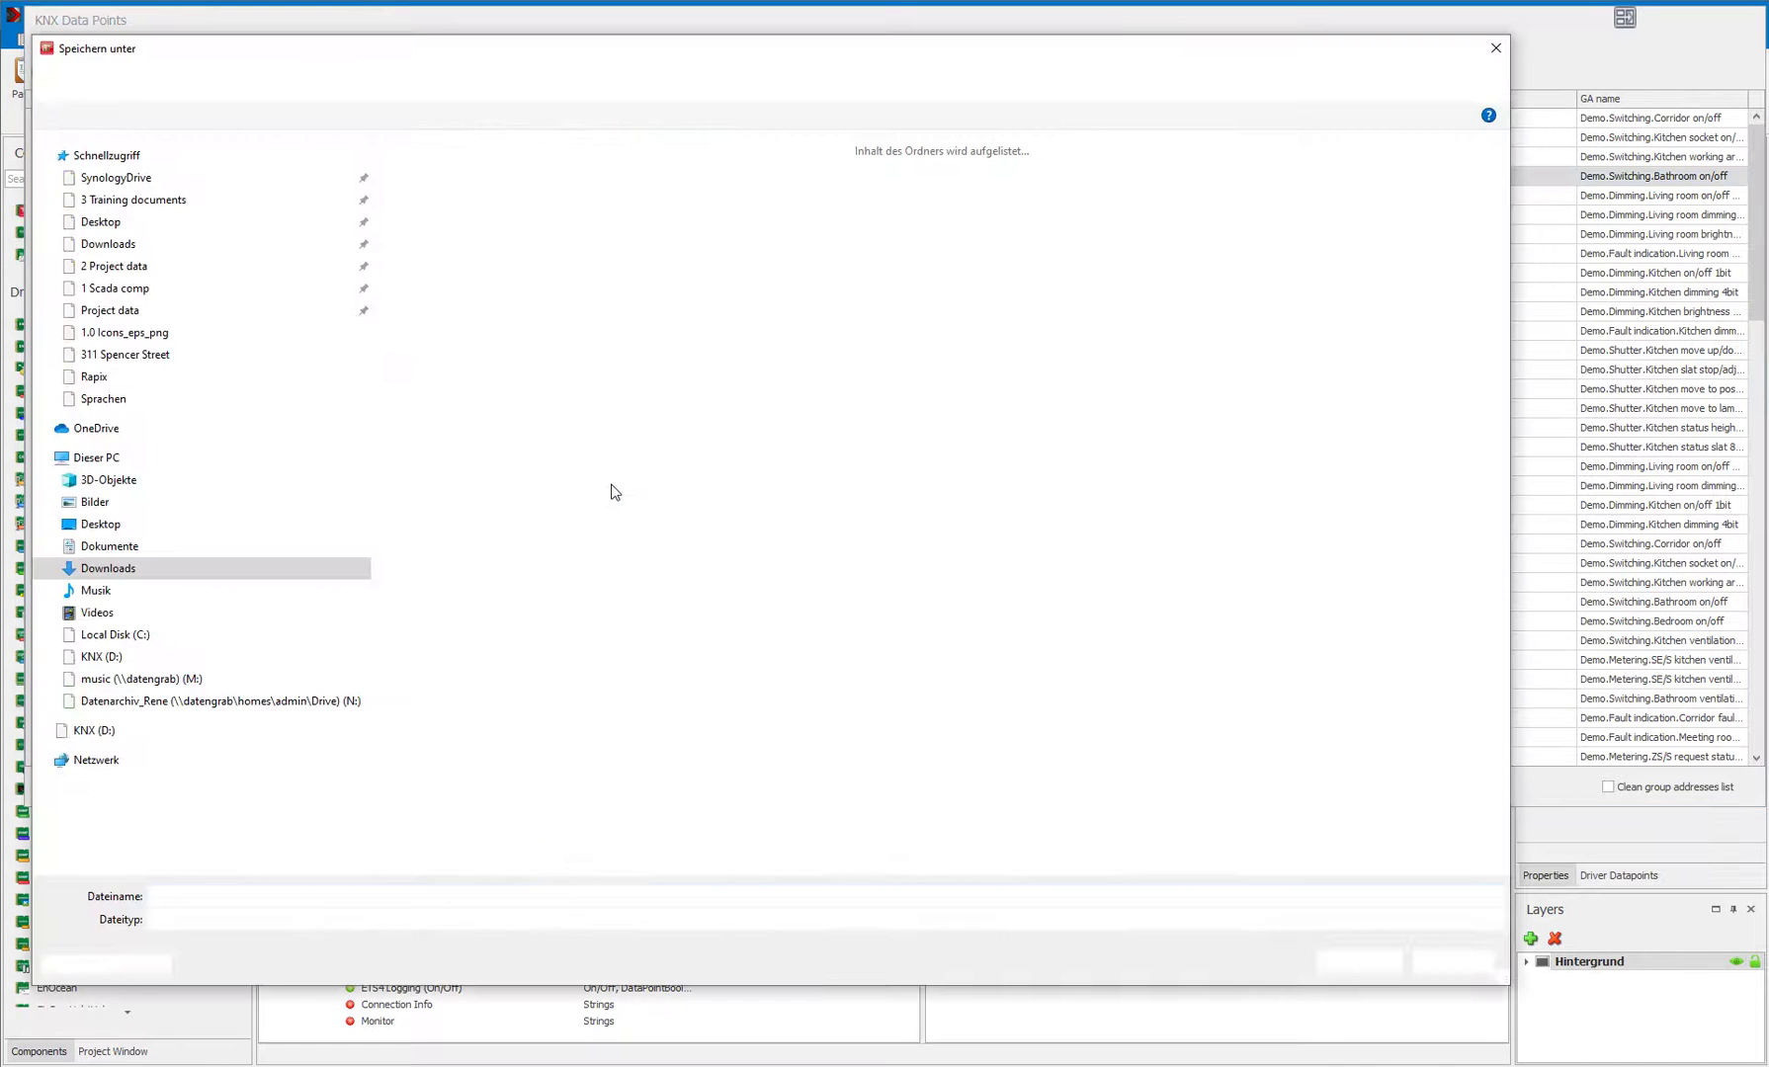
{"action": "left_click", "coordinate": [417, 210]}
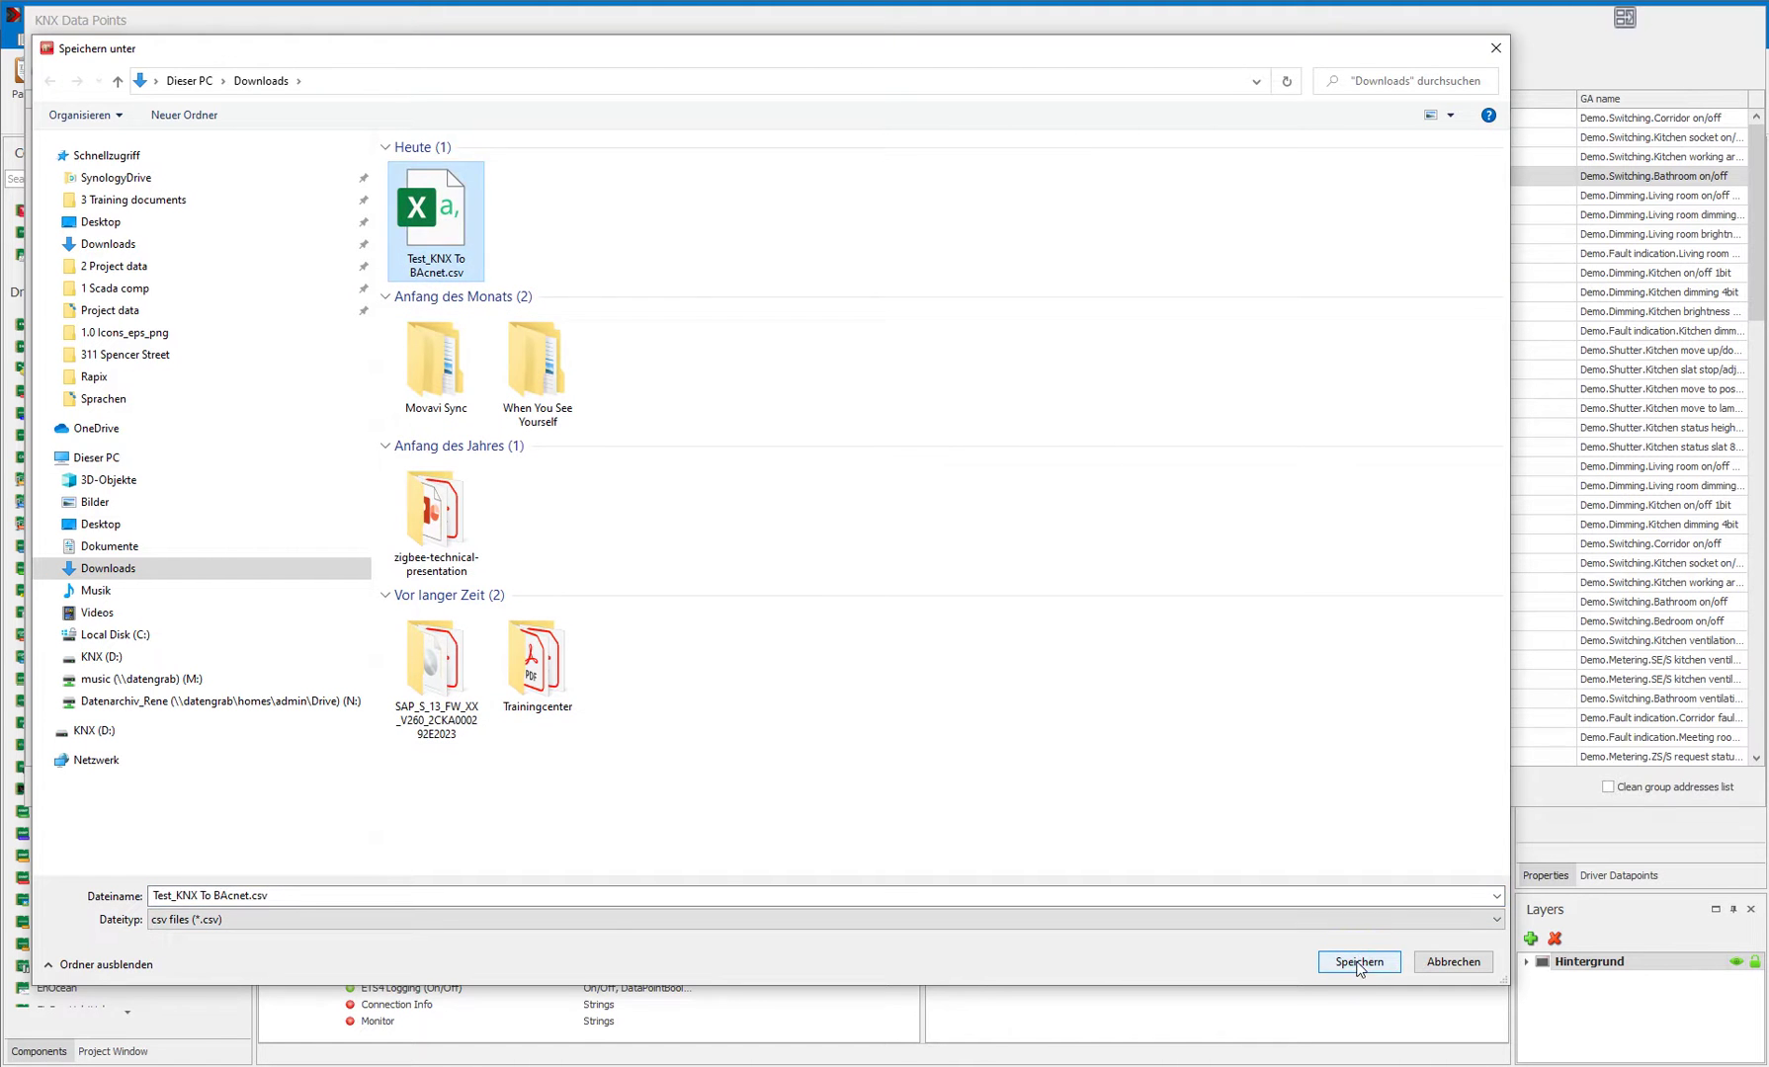
{"action": "left_click", "coordinate": [1358, 962]}
{"action": "left_click", "coordinate": [55, 553]}
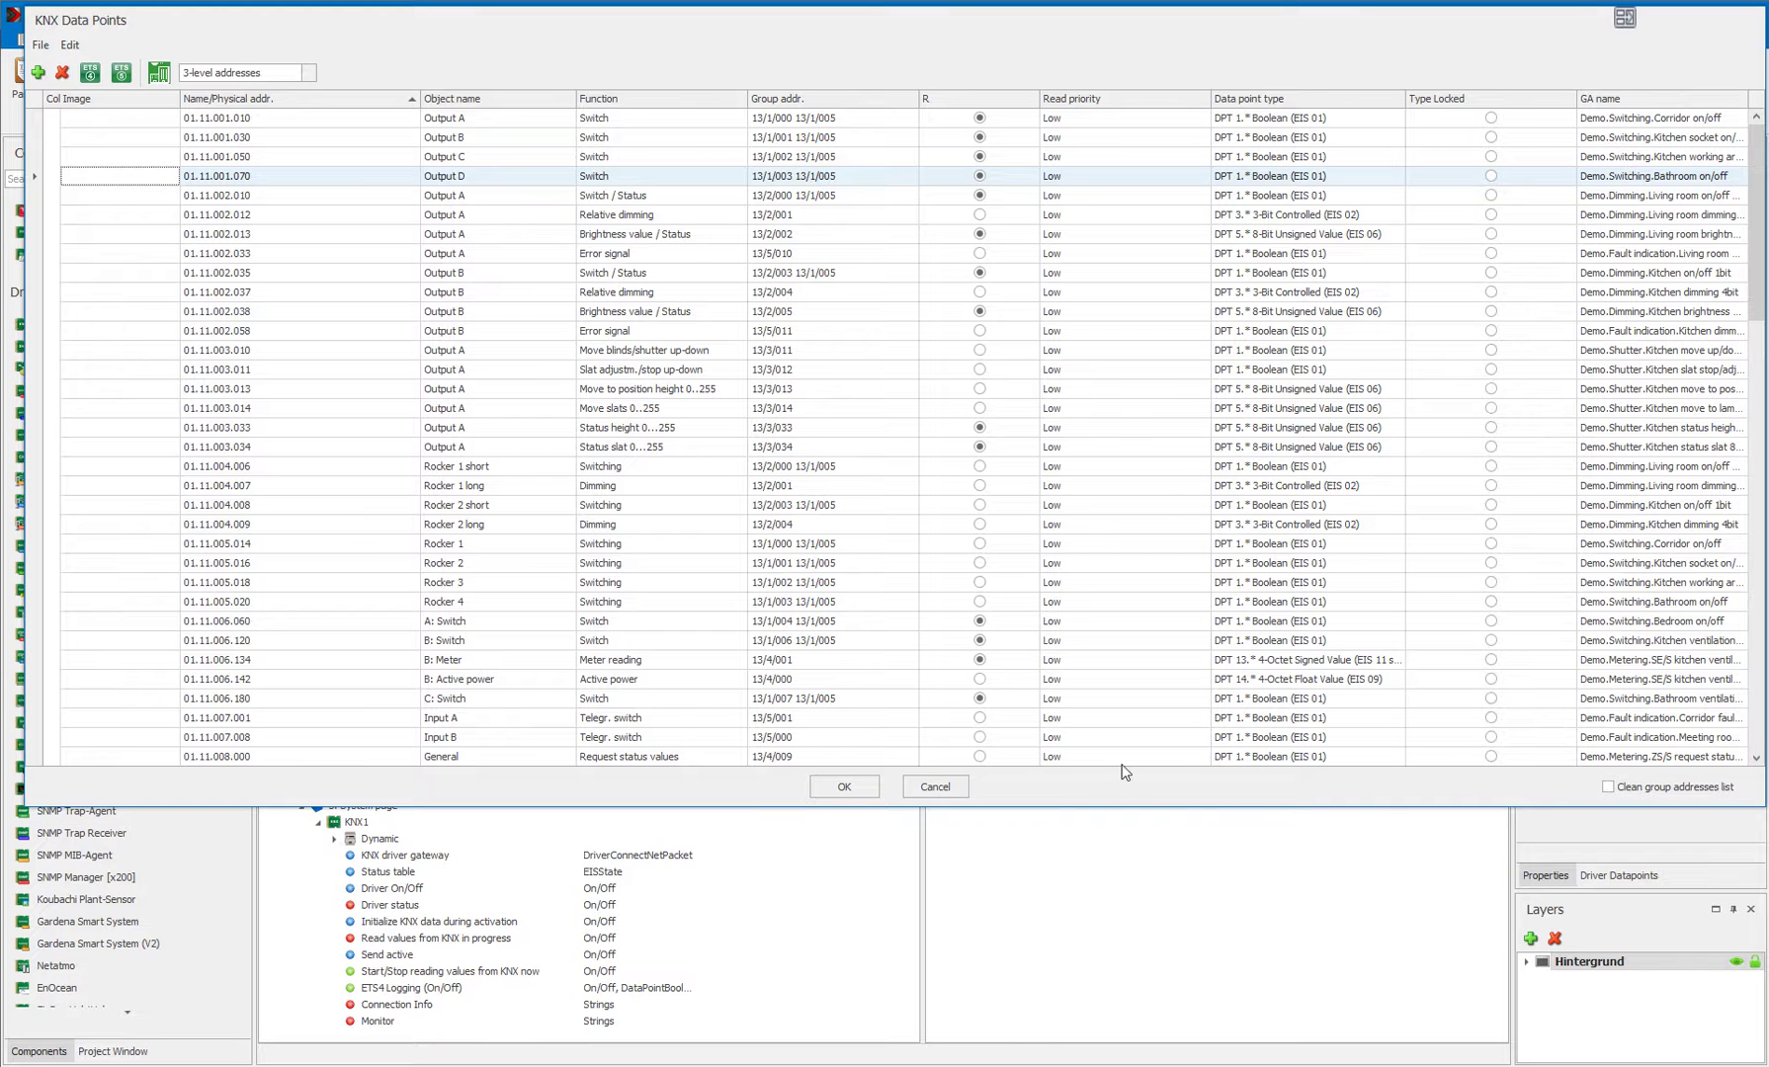
{"action": "left_click", "coordinate": [844, 787]}
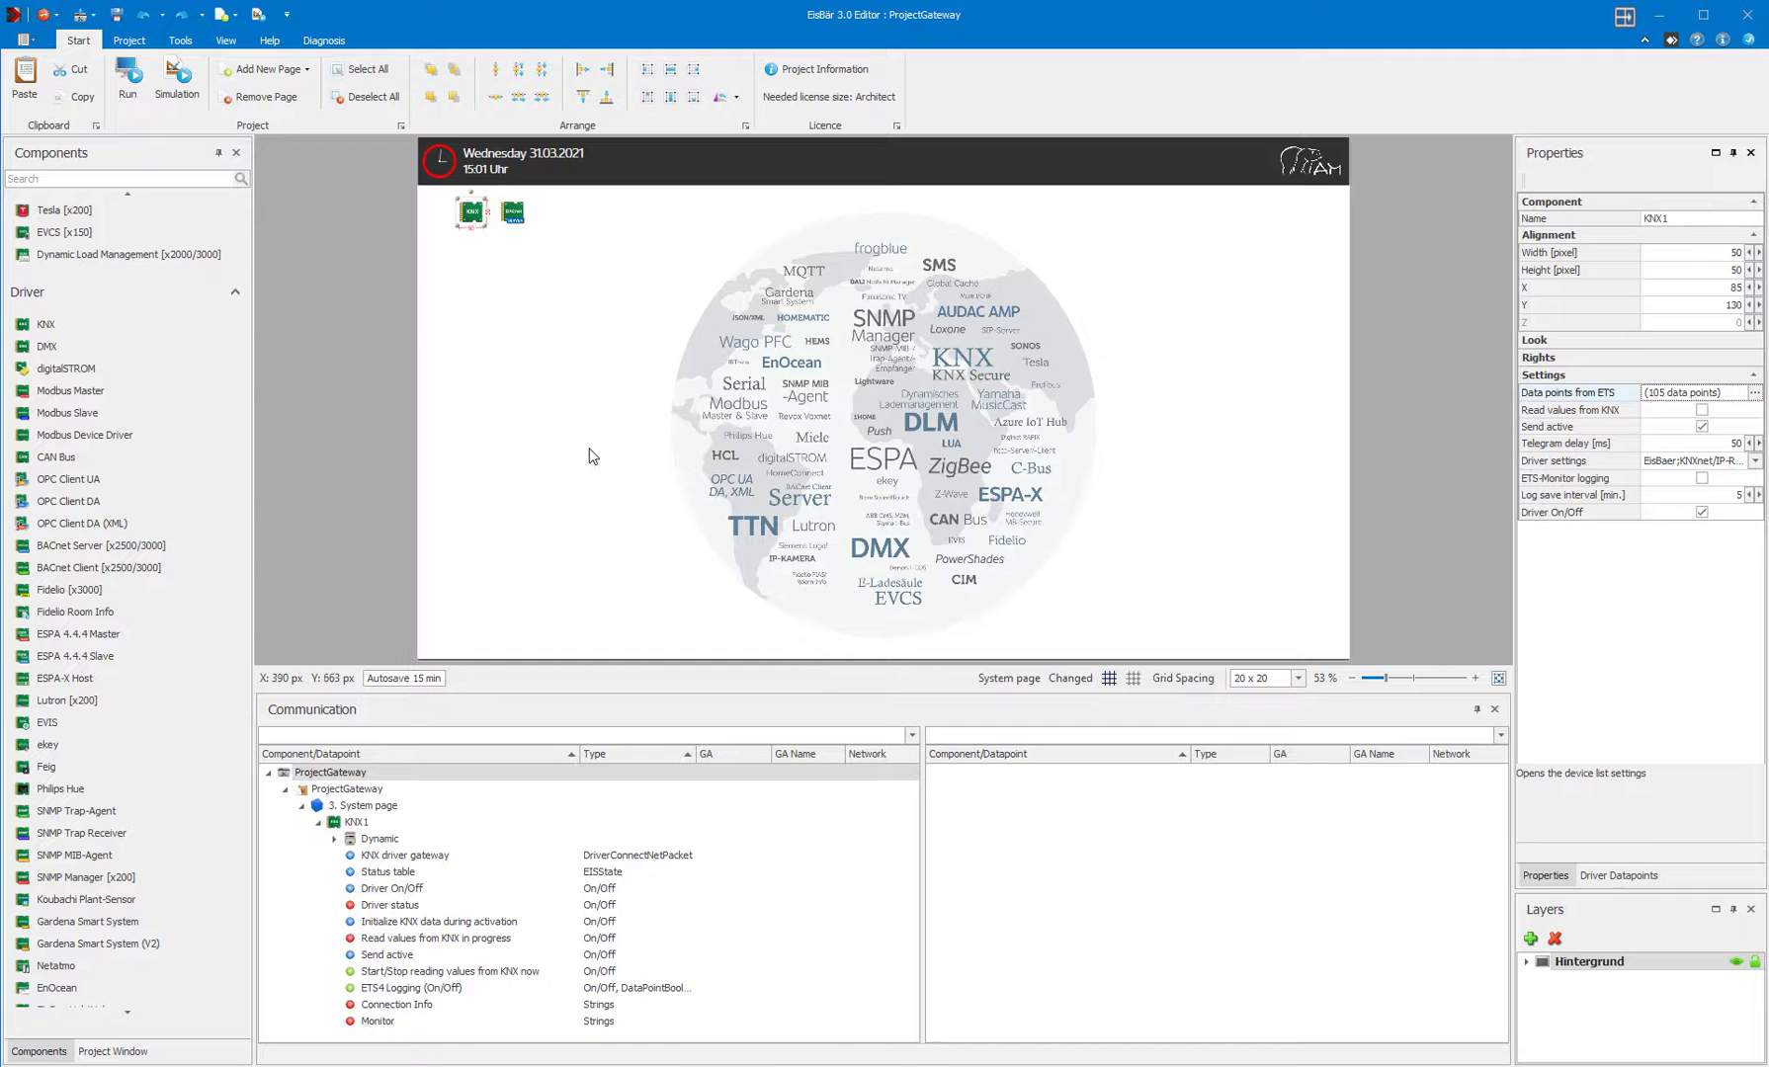
- Import Test_KNX To BAcnet.csv as KNX source into the BACnet Server's channels, giving 105 objects
{"action": "left_click", "coordinate": [519, 218]}
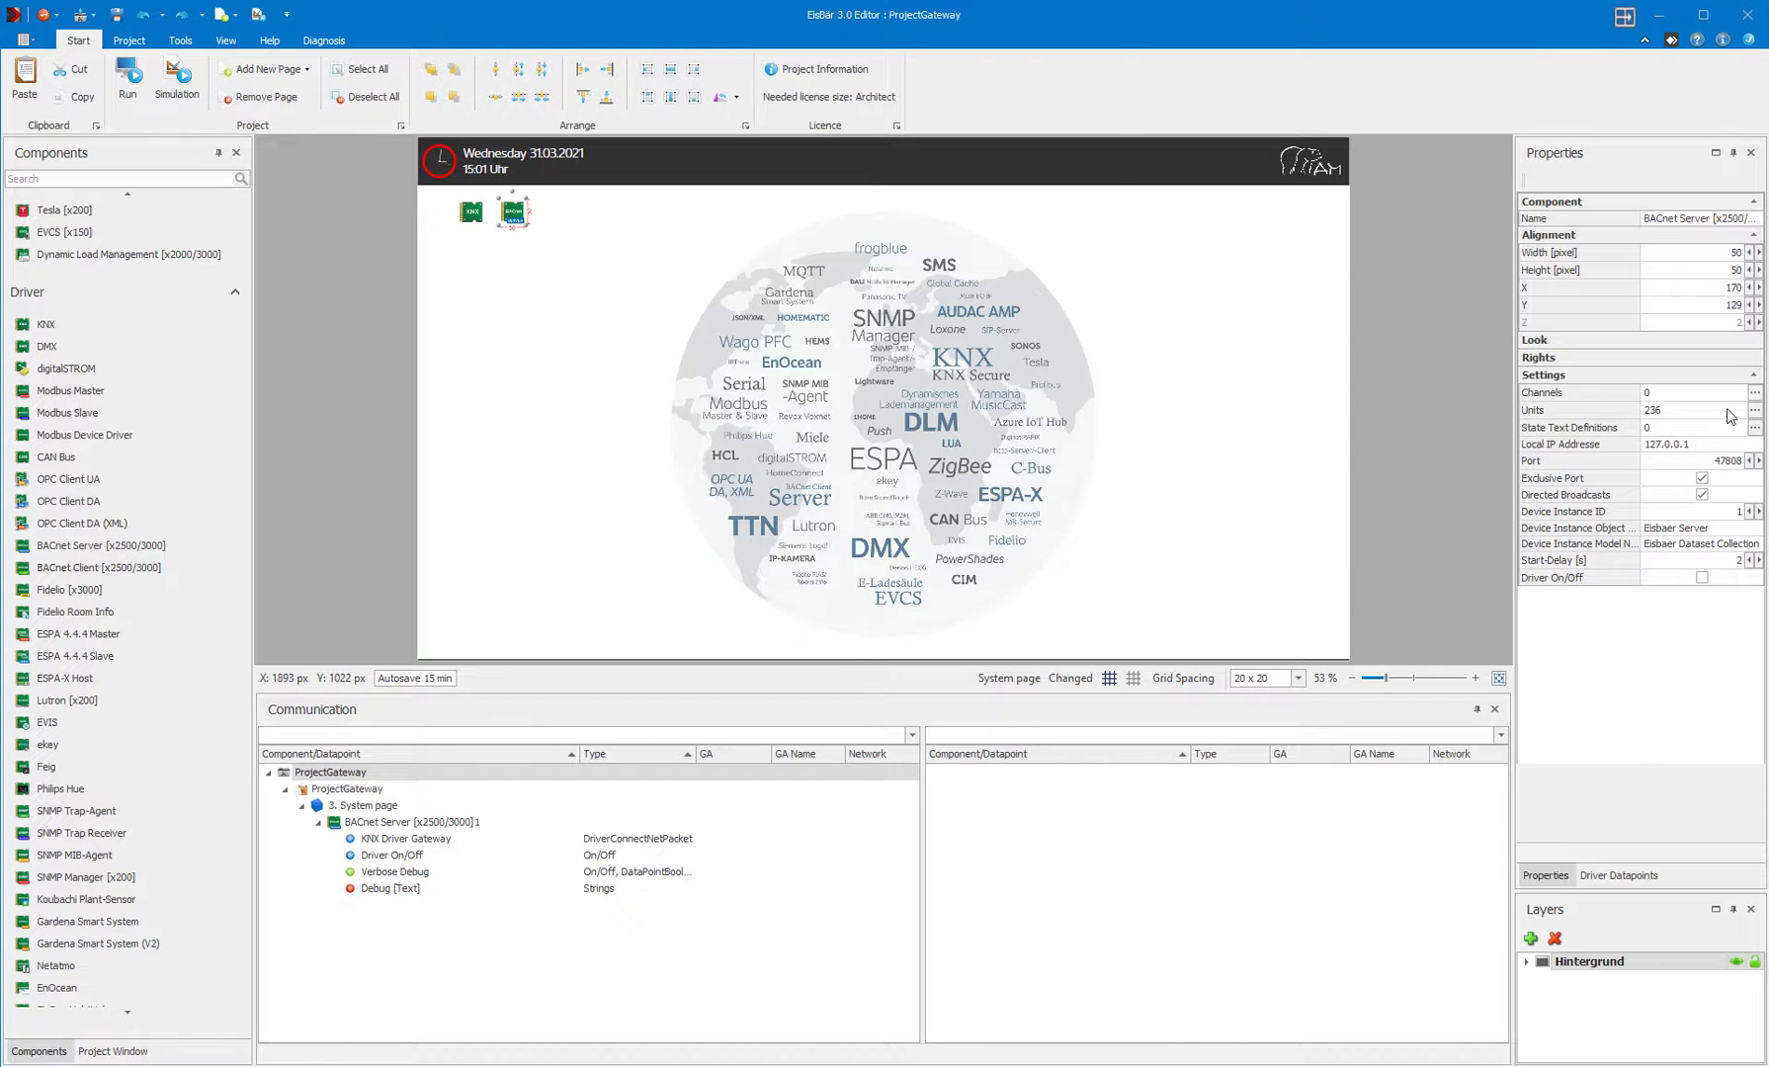
{"action": "left_click", "coordinate": [1754, 393]}
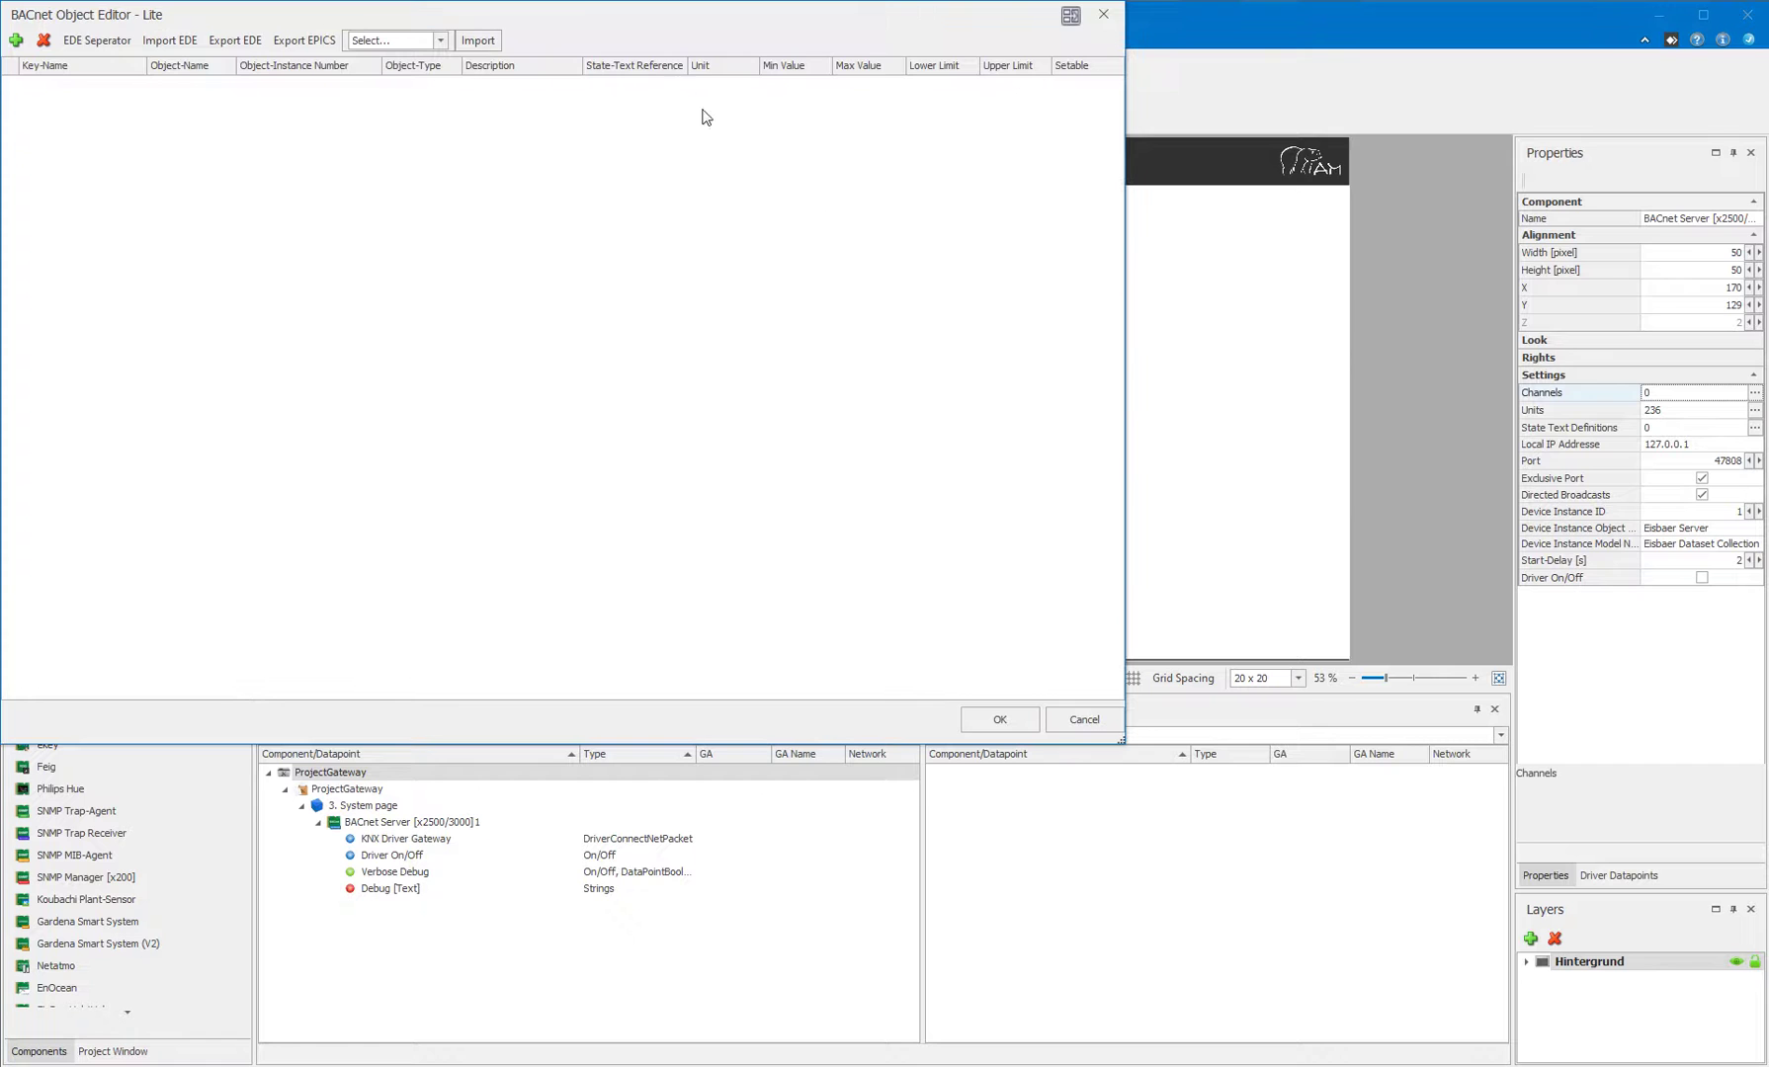
{"action": "left_click_drag", "start_coordinate": [578, 13], "coordinate": [692, 2]}
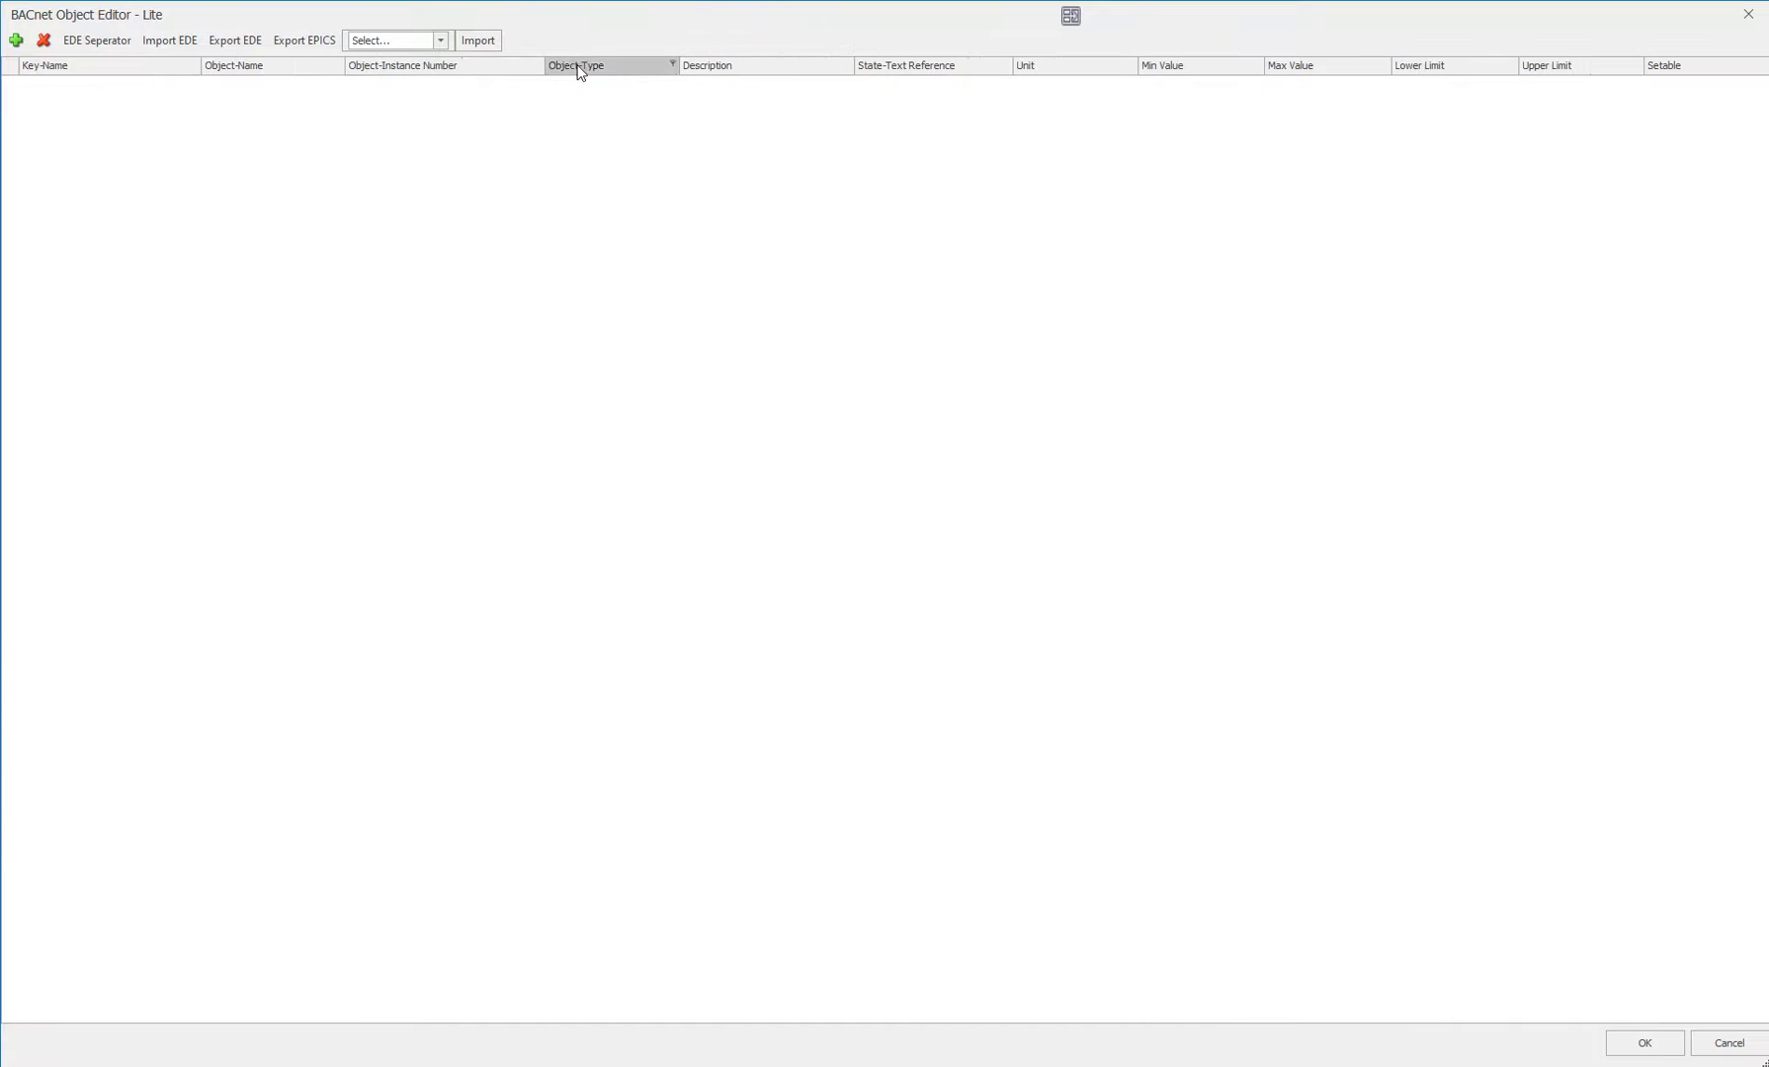
{"action": "left_click", "coordinate": [440, 39]}
{"action": "left_click", "coordinate": [385, 57]}
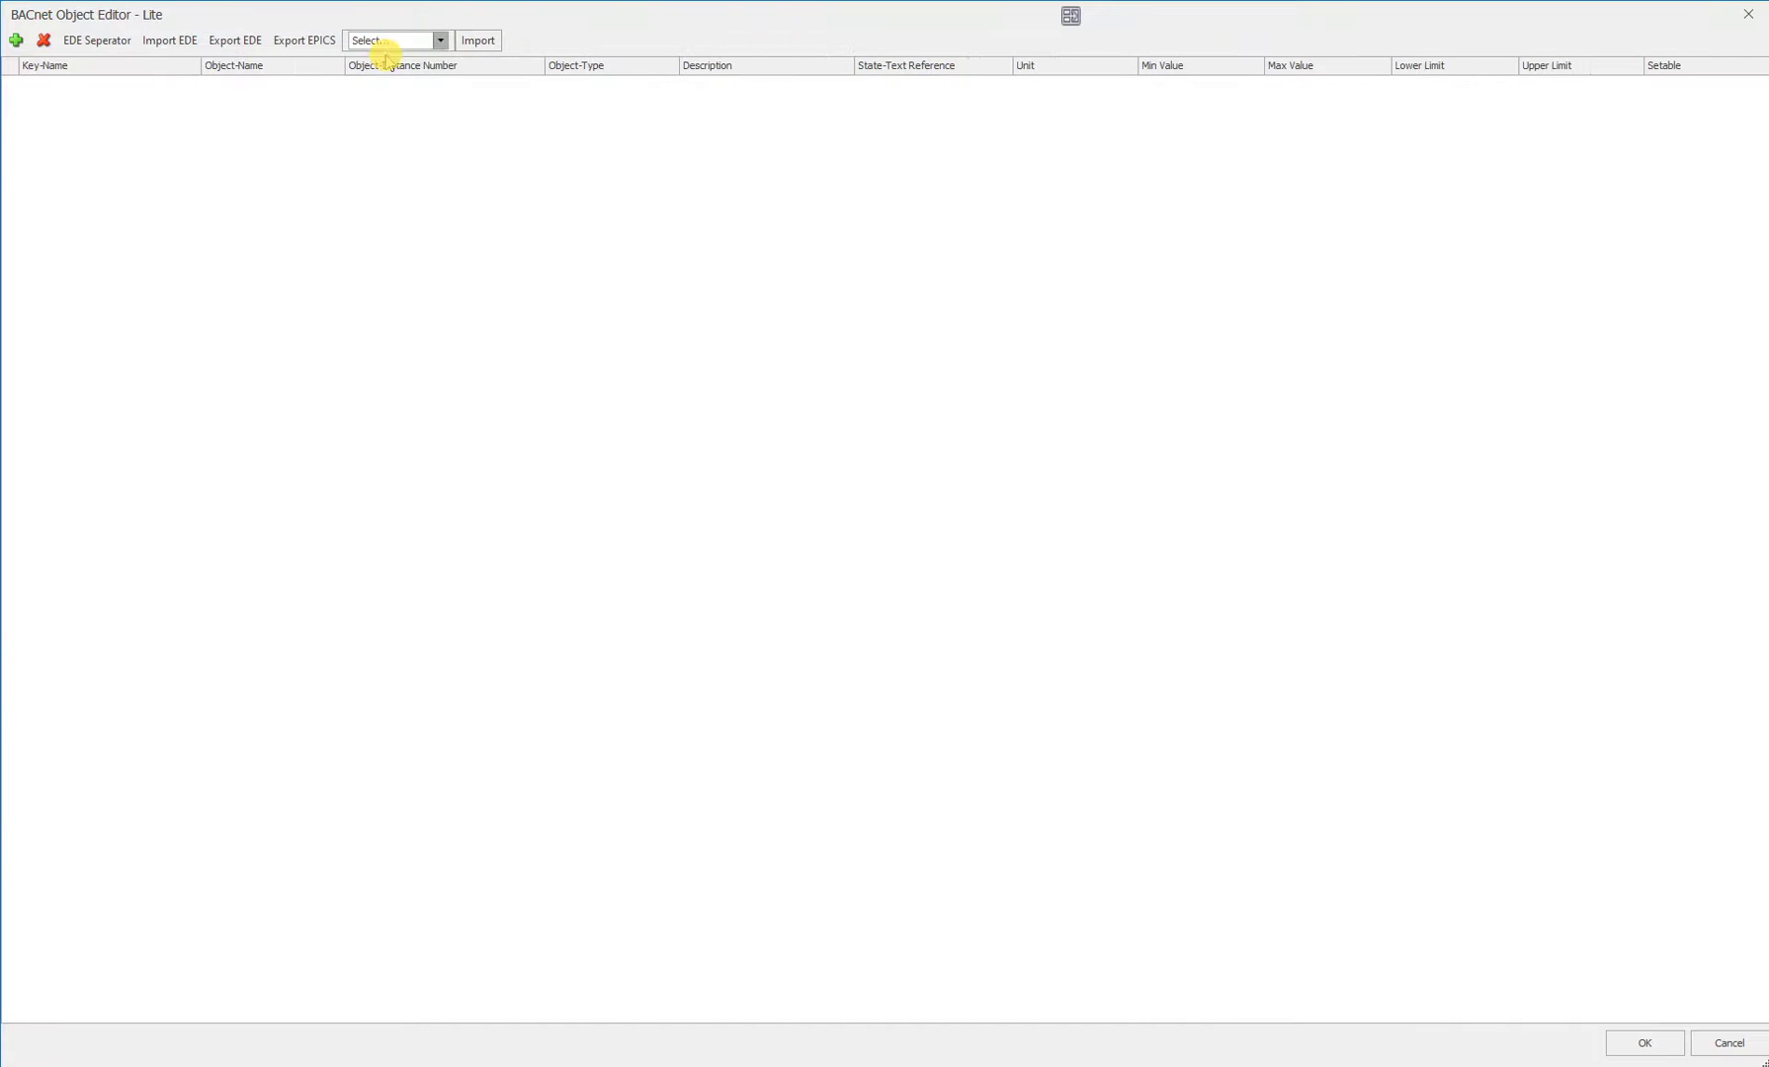
{"action": "left_click", "coordinate": [475, 39]}
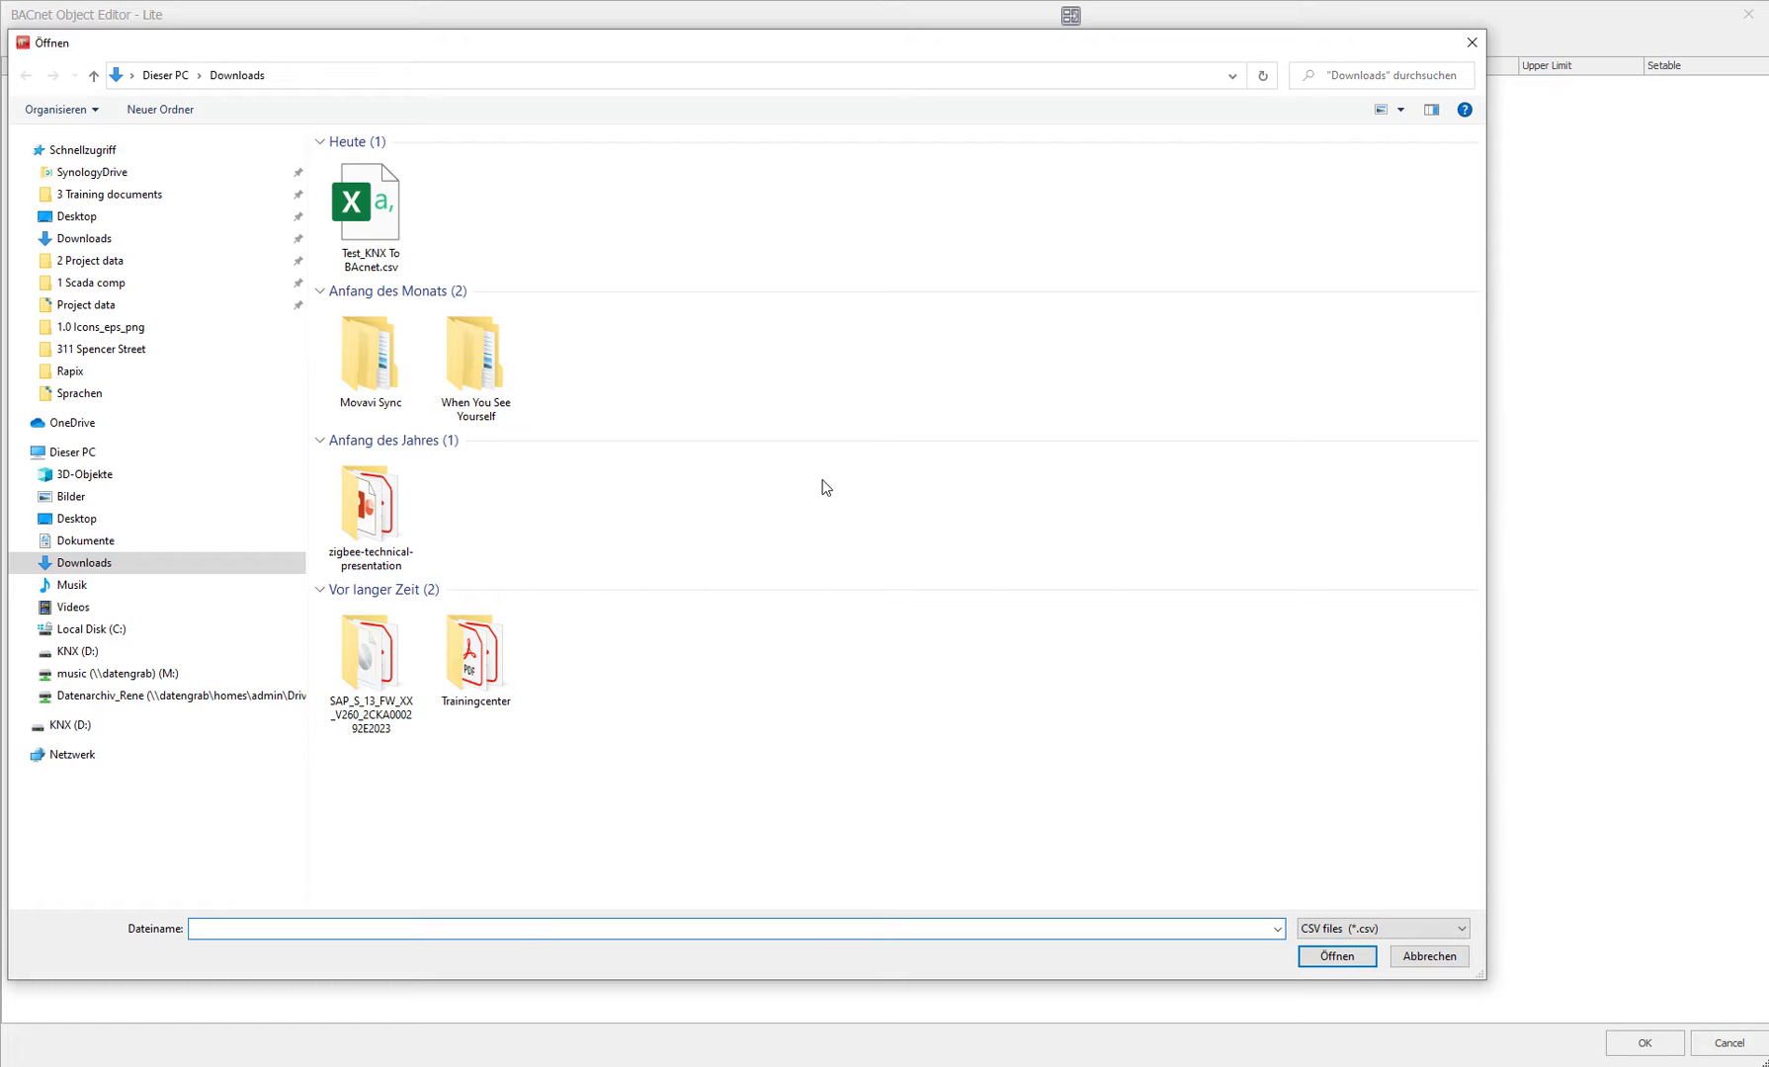
{"action": "left_click", "coordinate": [416, 247]}
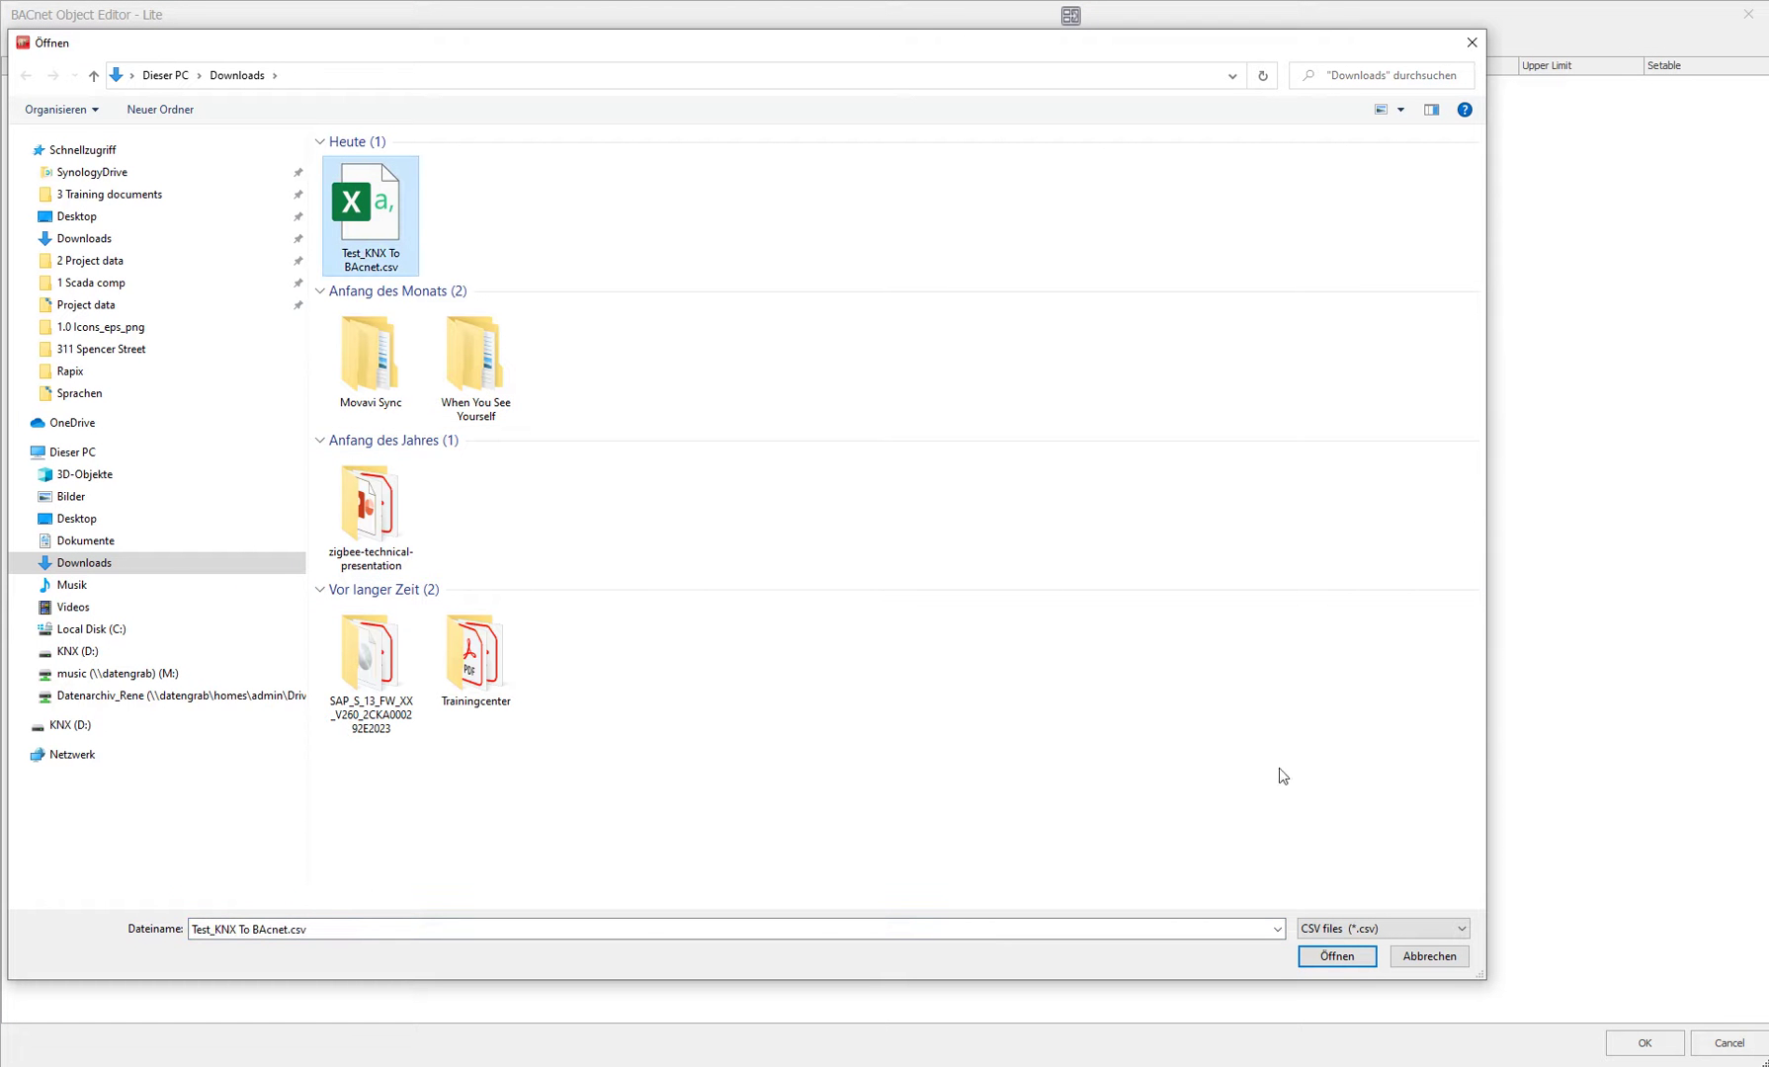
{"action": "left_click", "coordinate": [1336, 957]}
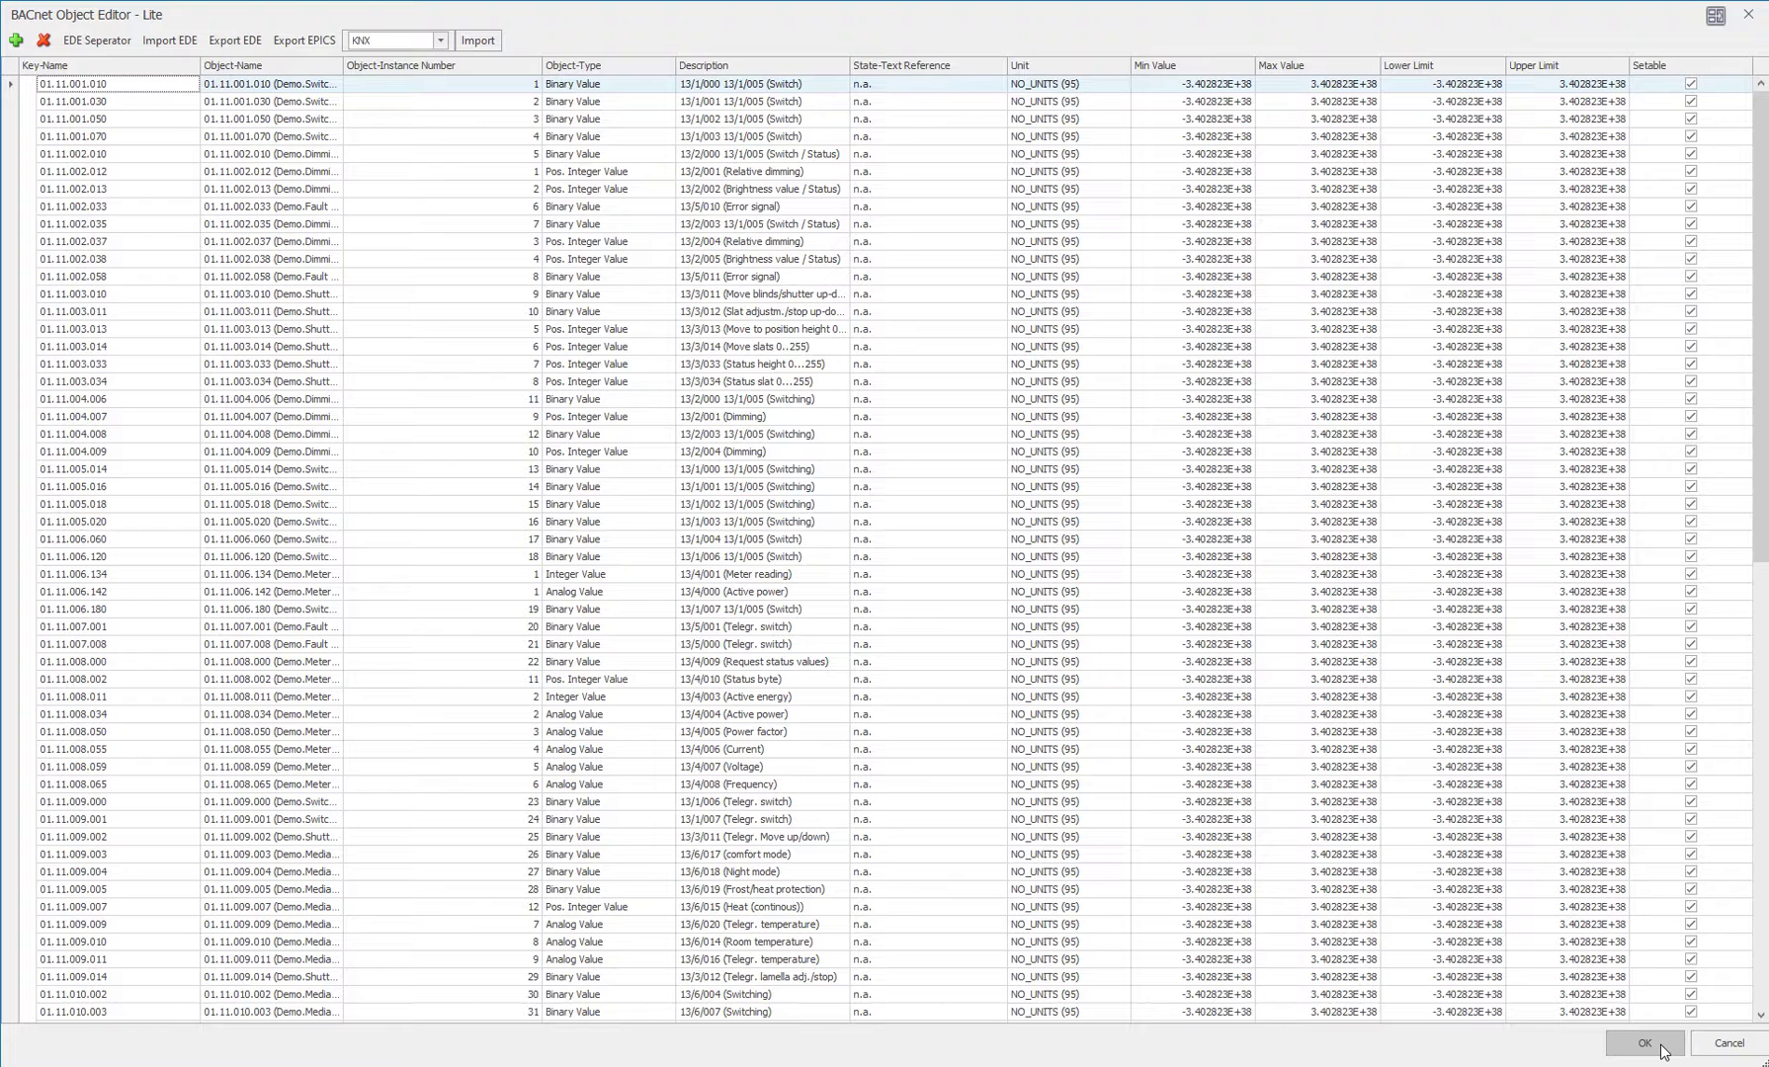
{"action": "left_click", "coordinate": [1663, 1052]}
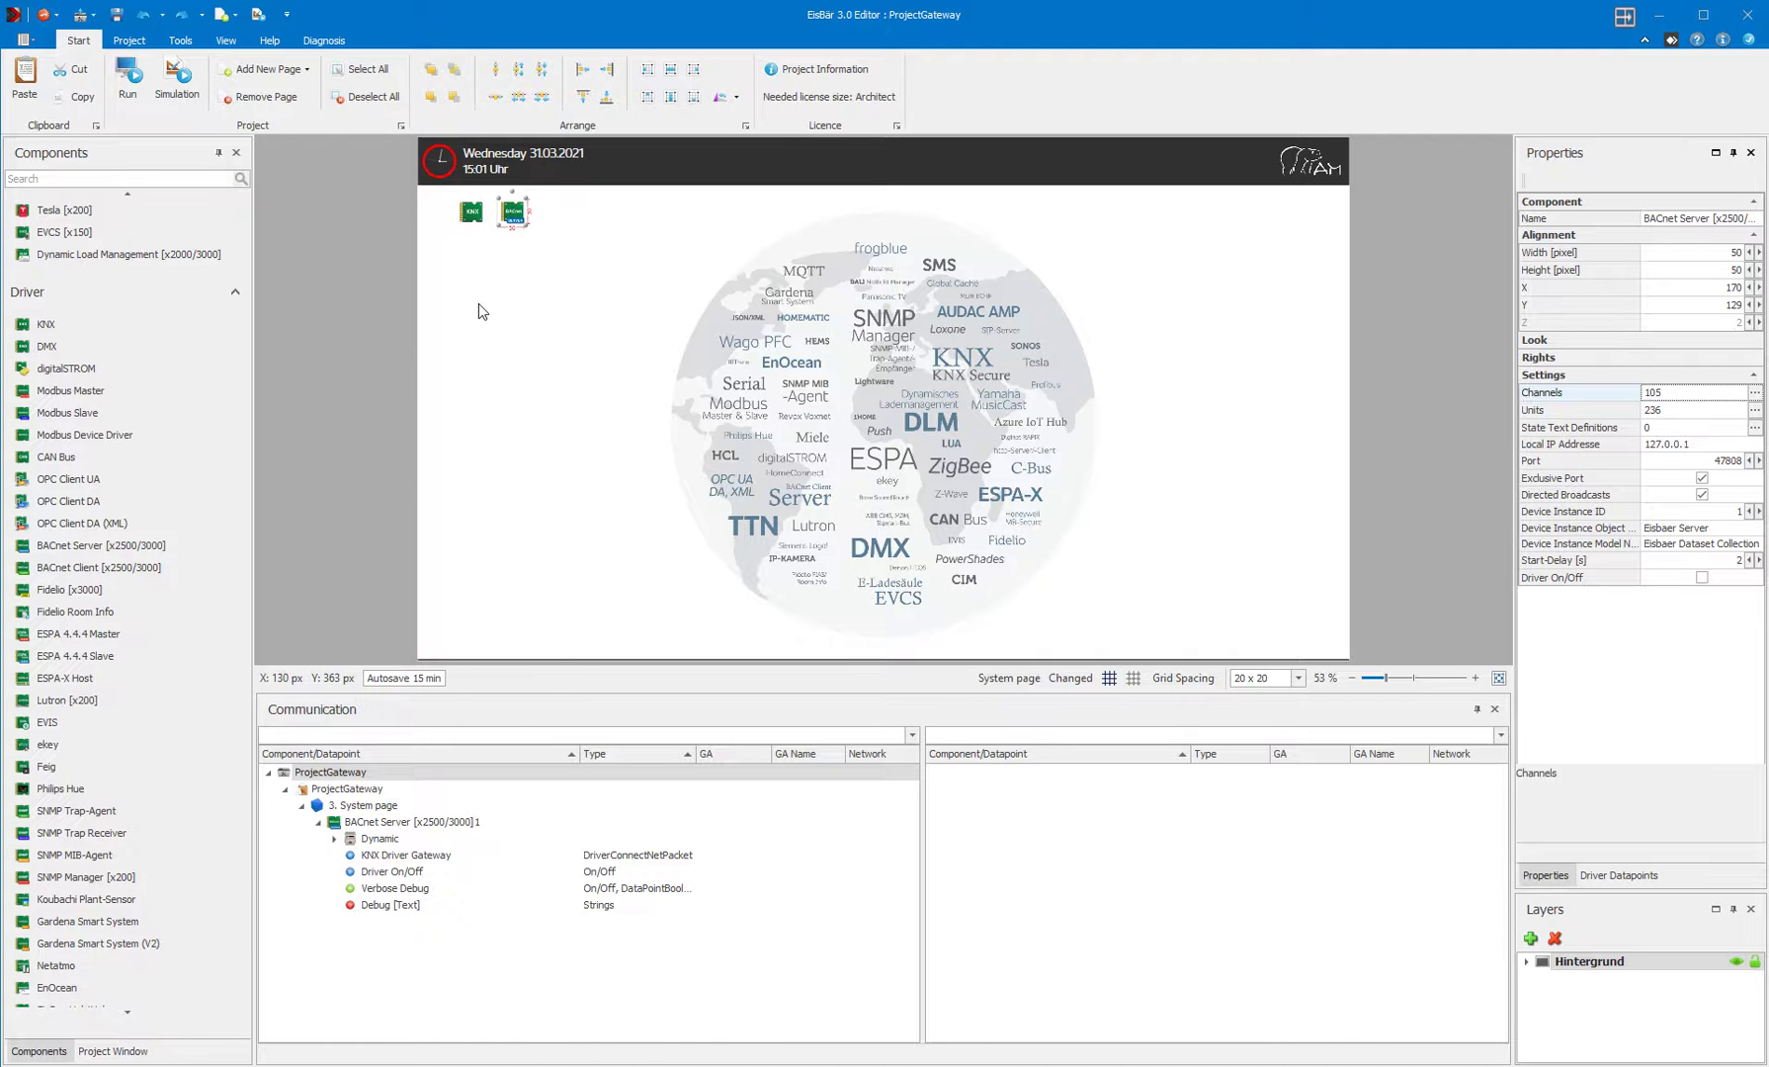
- Set the second datapoint pane to show the BACnet Server instead of Picture1
{"action": "left_click", "coordinate": [471, 210]}
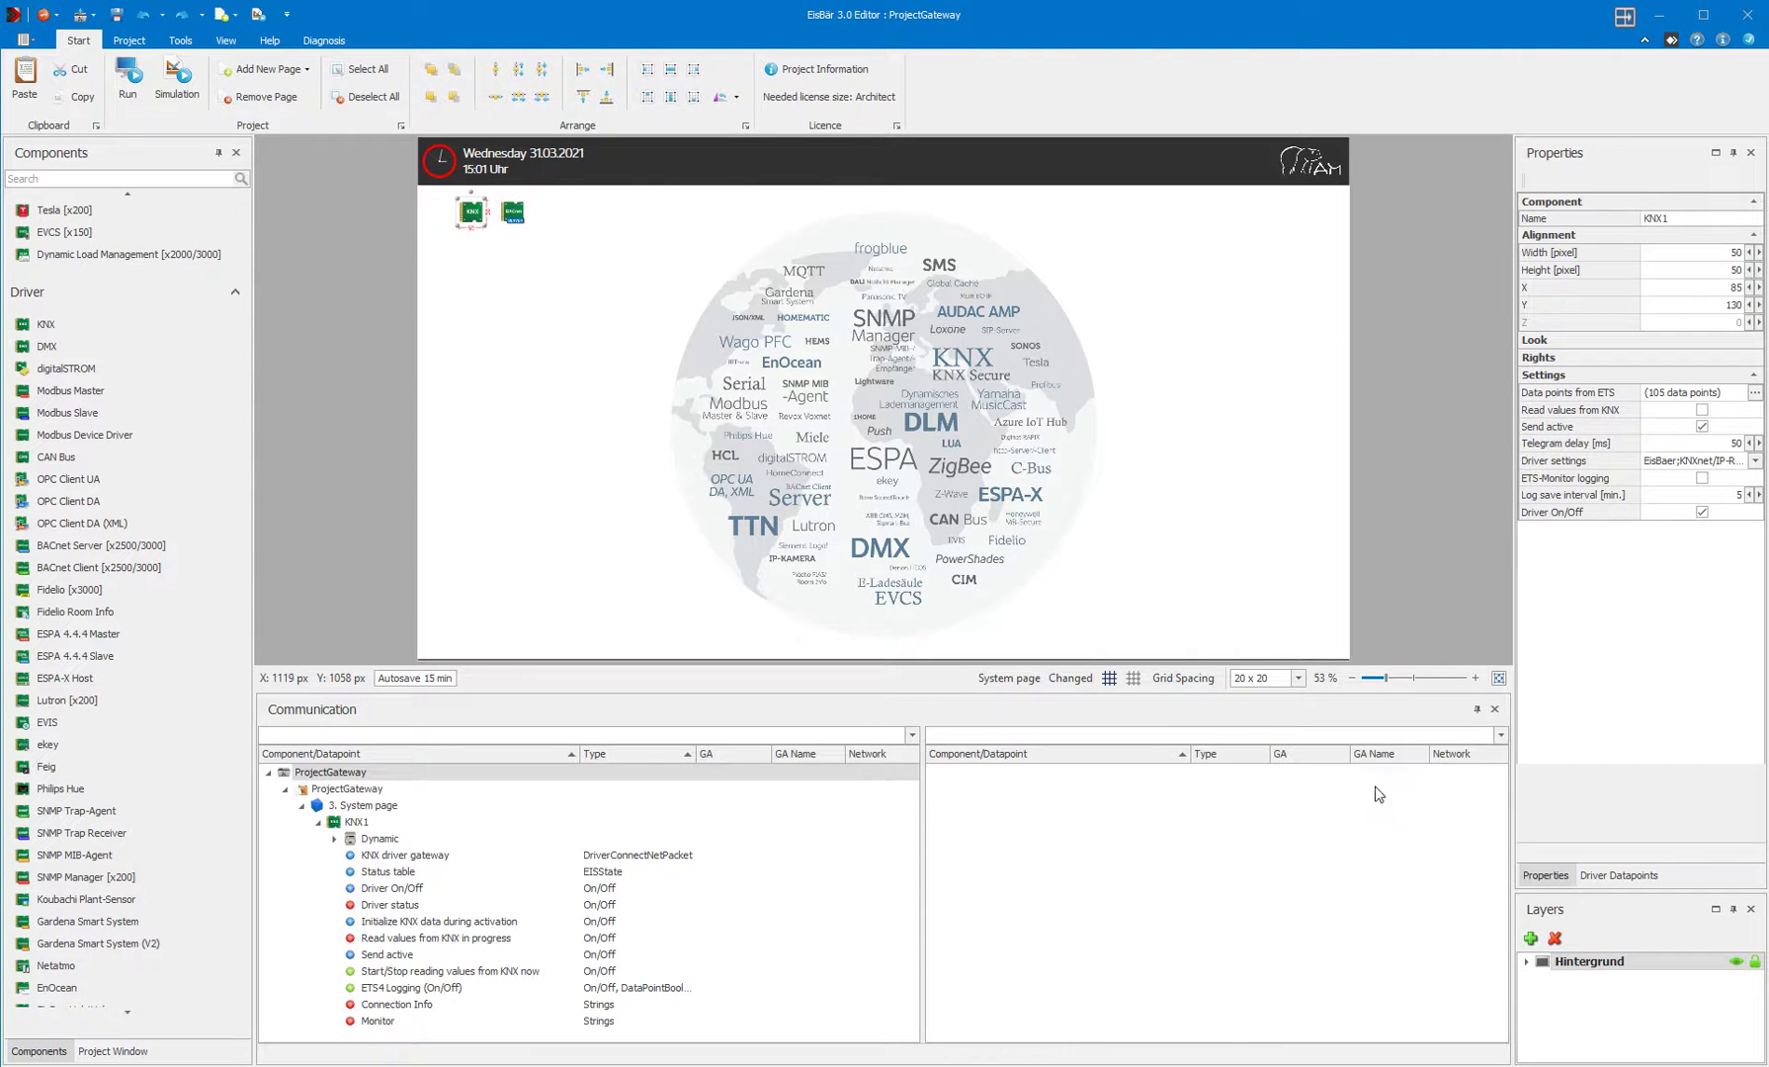
{"action": "left_click", "coordinate": [1501, 736]}
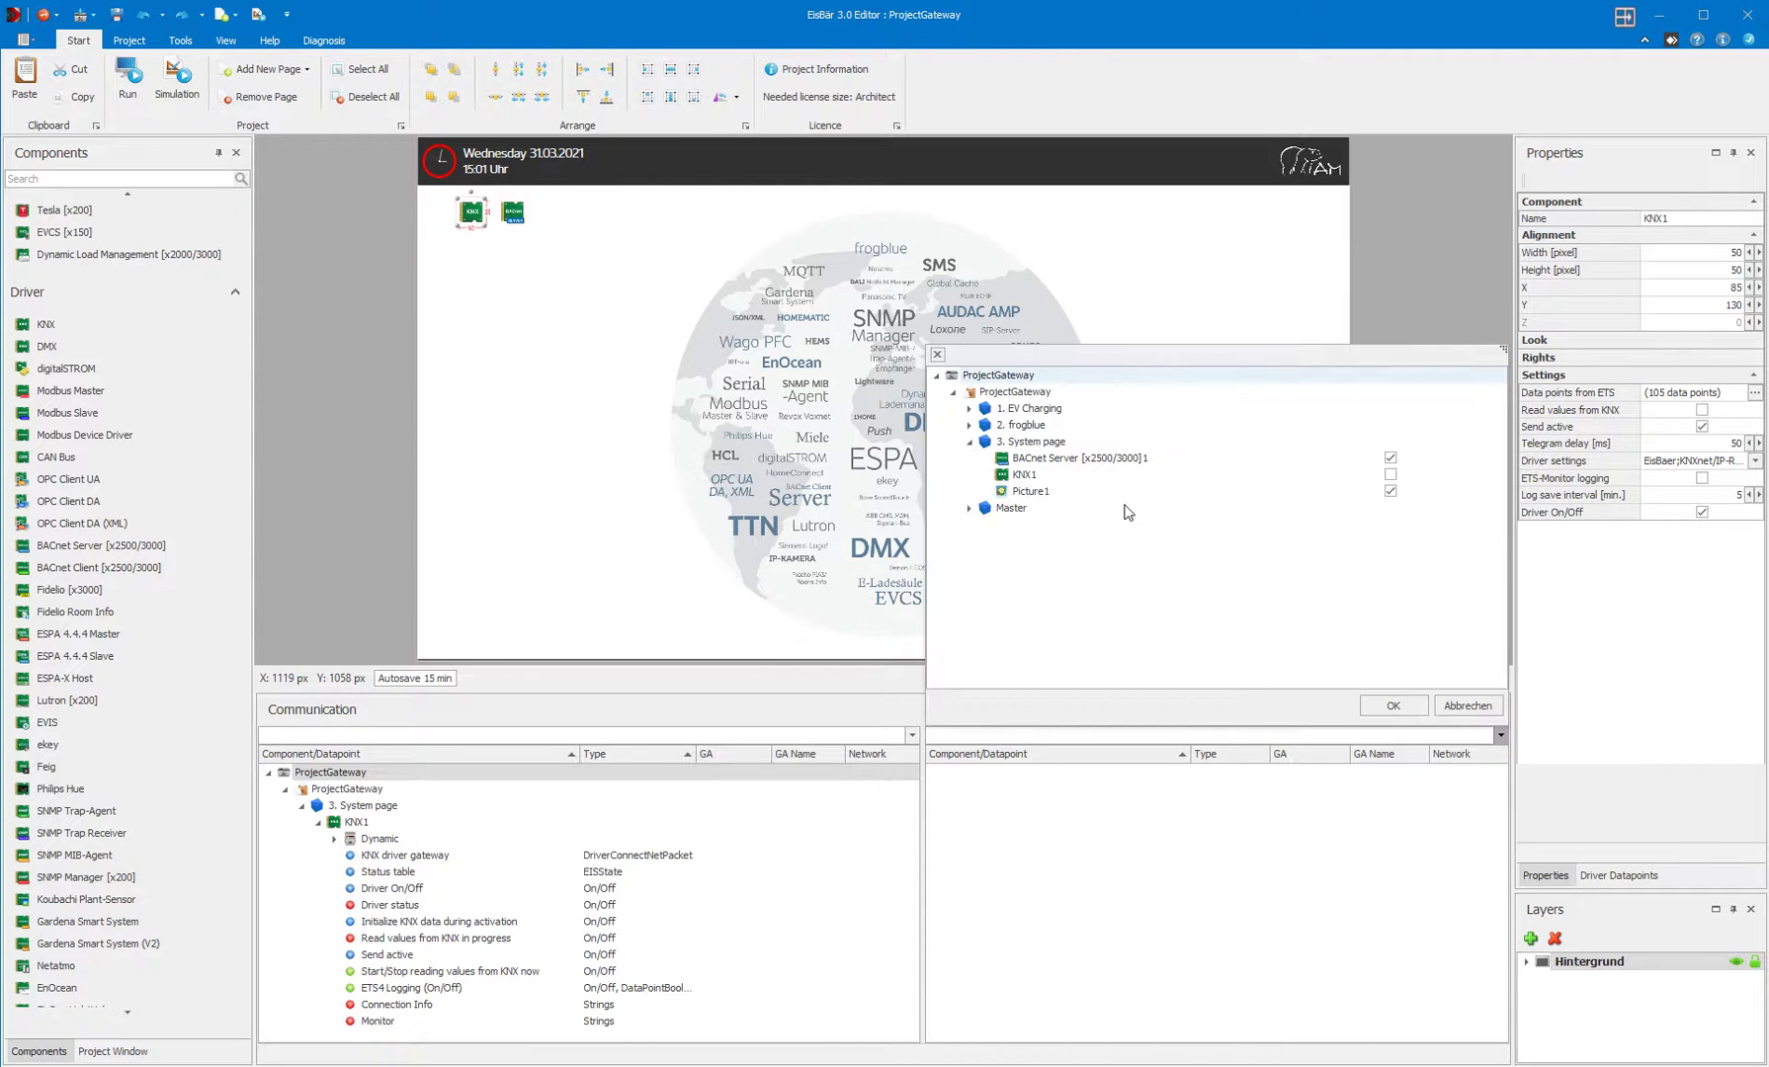
{"action": "left_click", "coordinate": [1391, 457]}
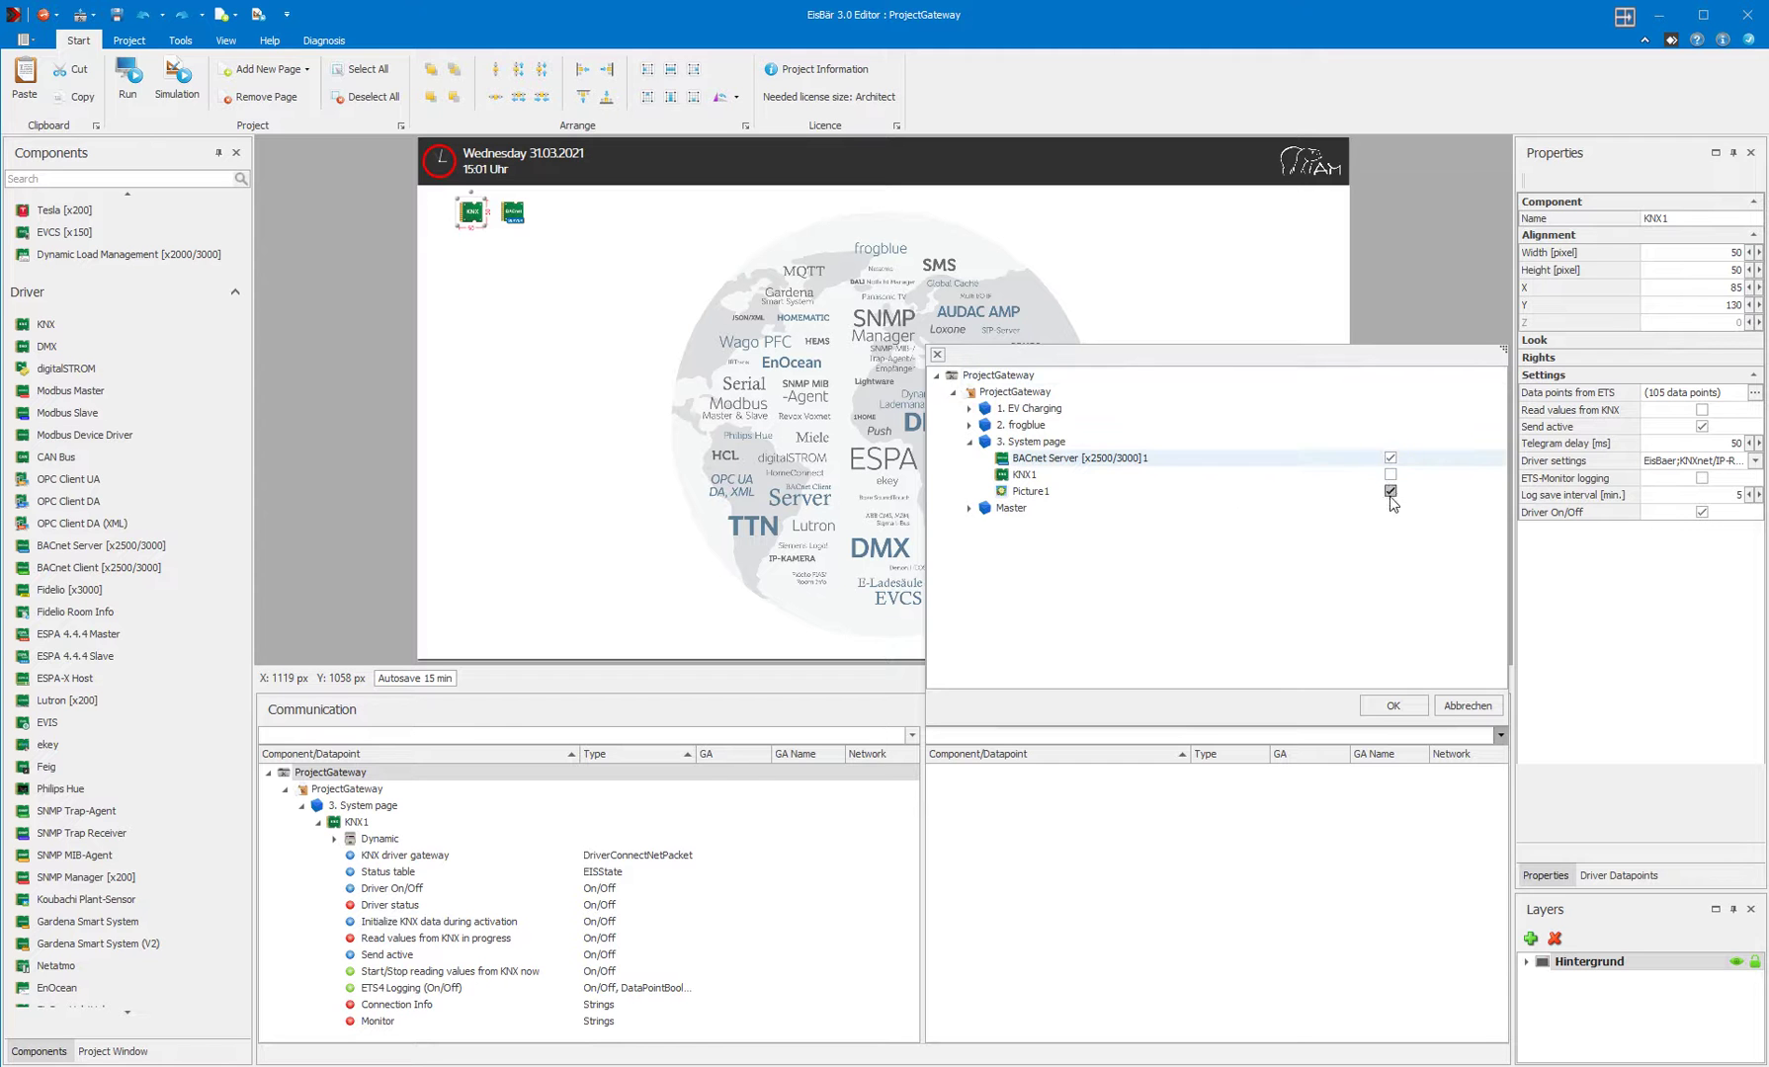
{"action": "left_click", "coordinate": [1390, 491]}
{"action": "left_click", "coordinate": [1394, 706]}
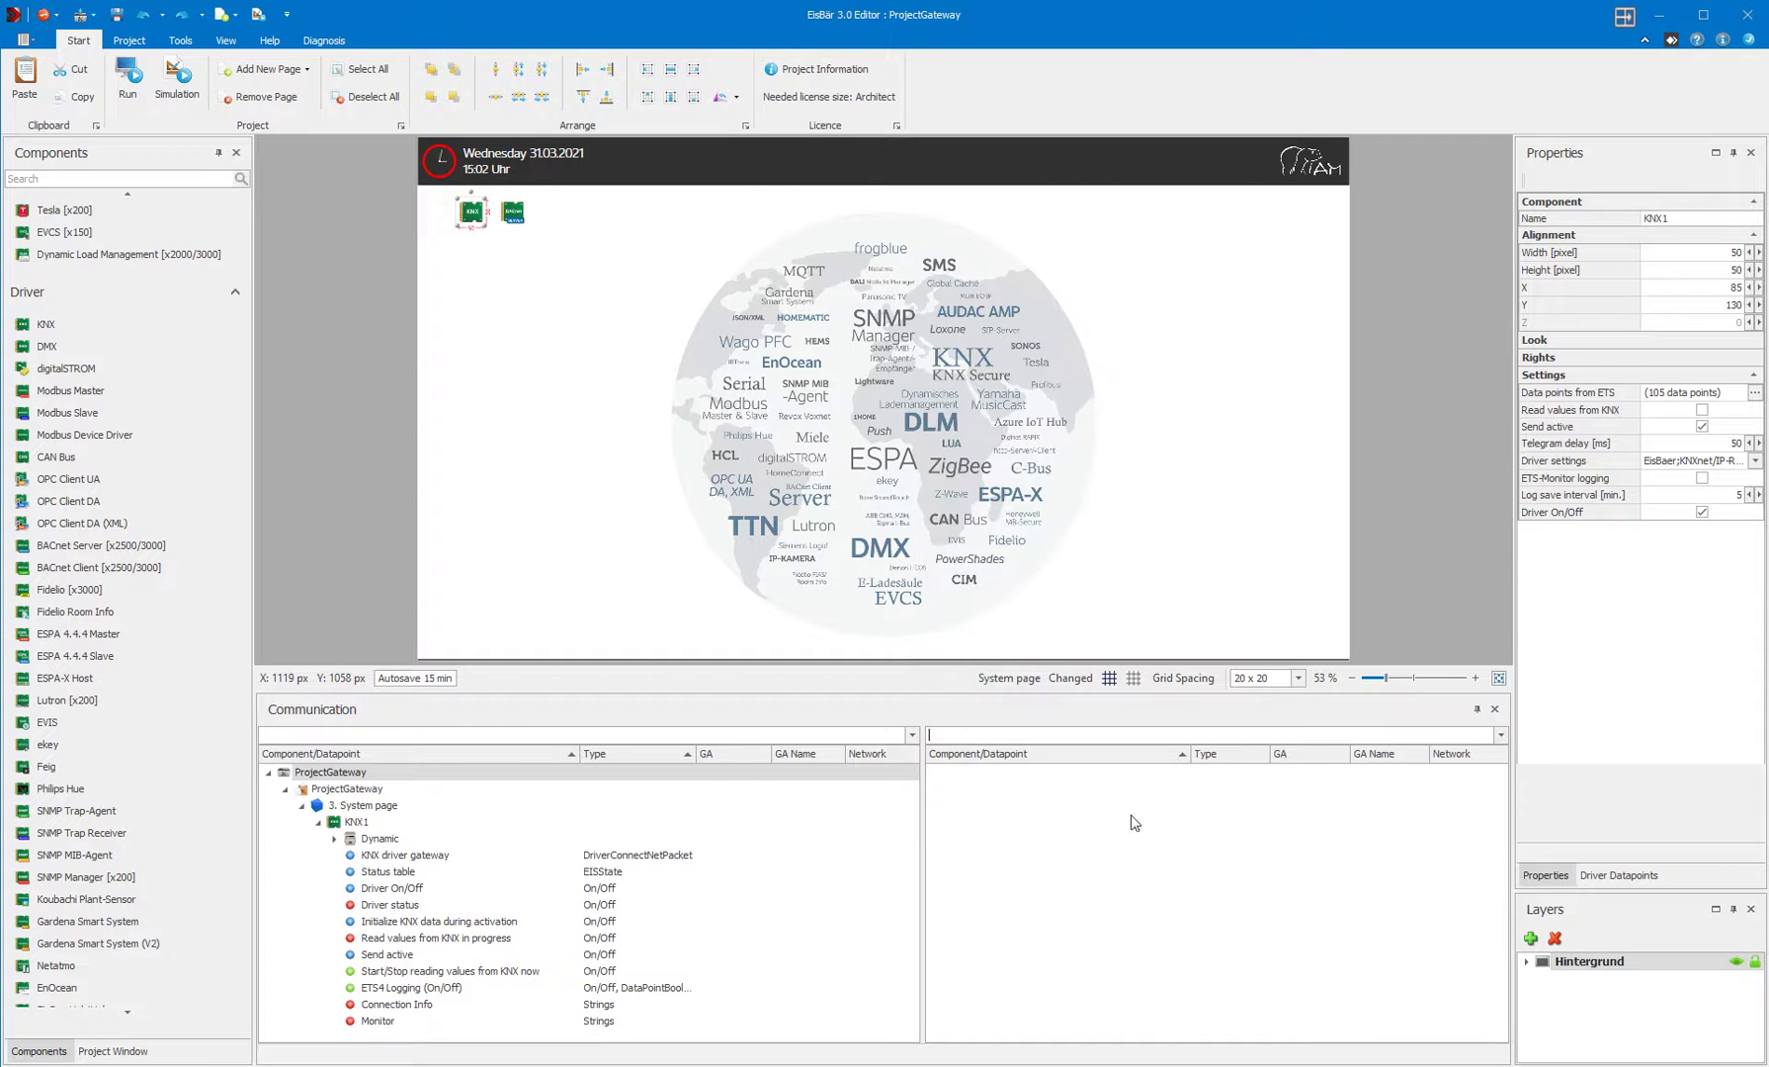
{"action": "left_click", "coordinate": [1499, 735]}
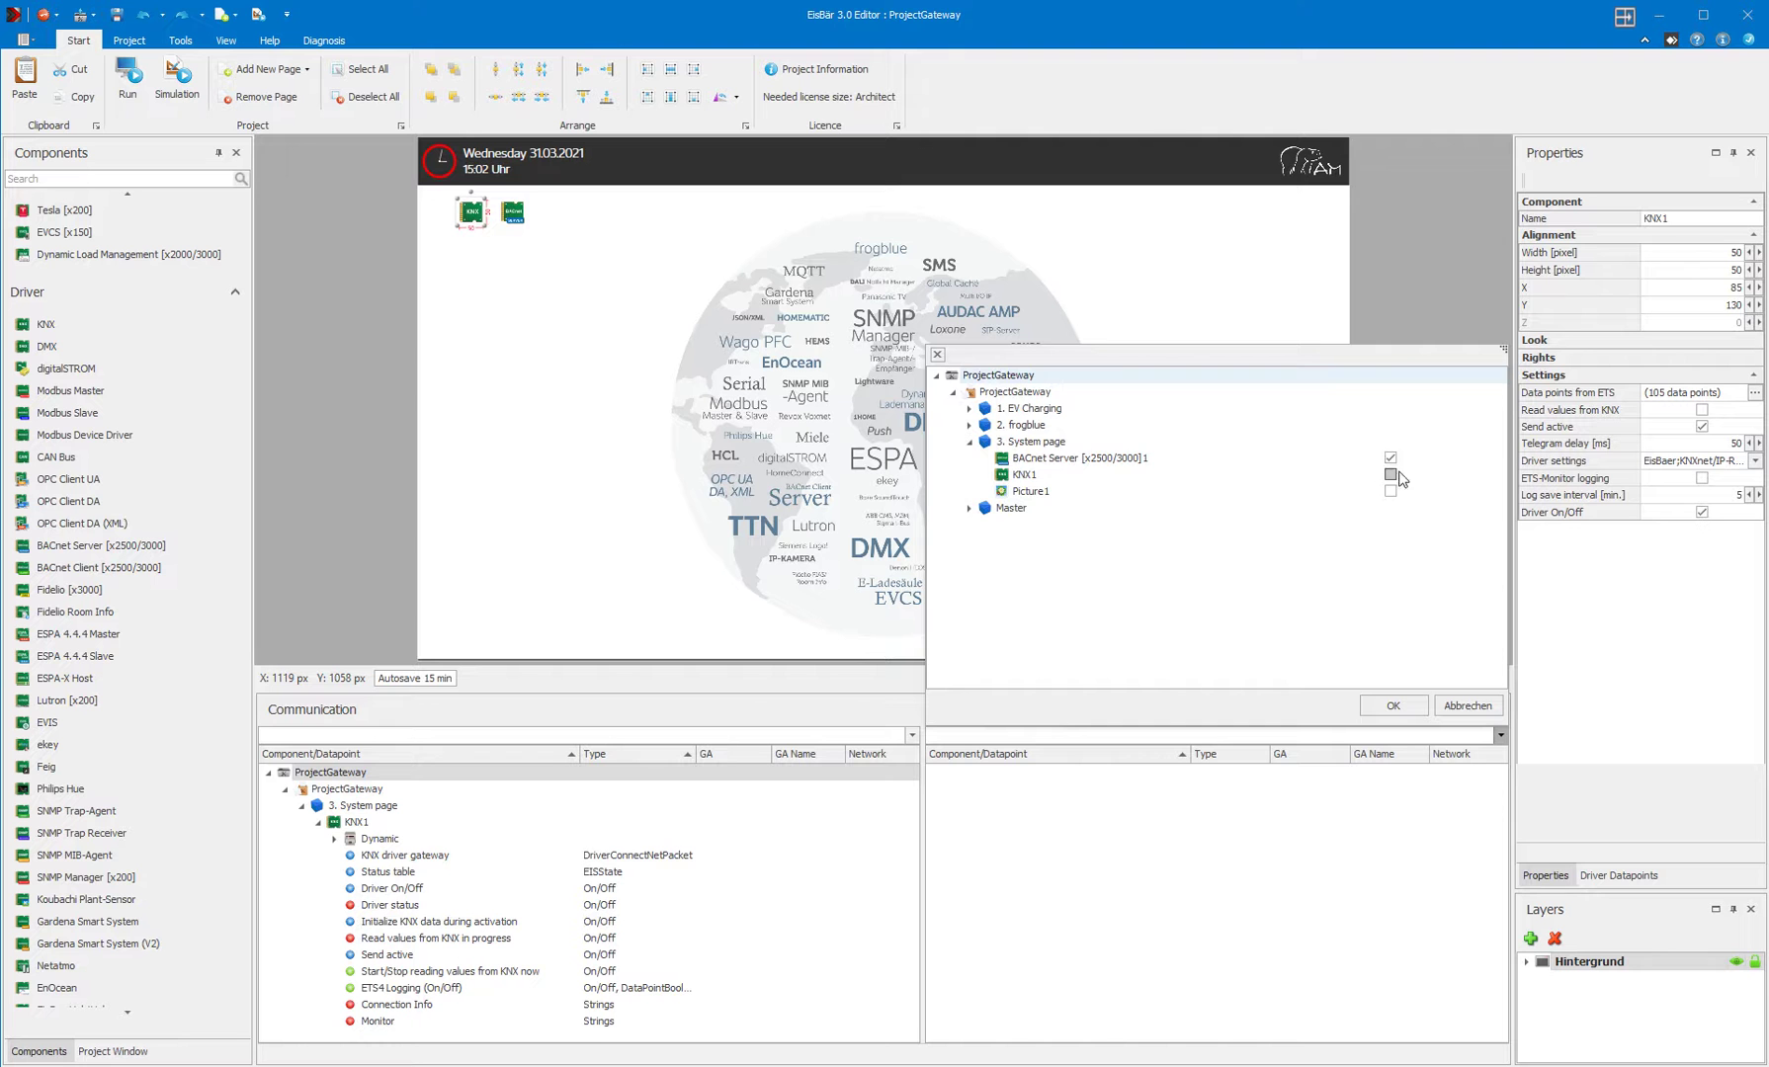
{"action": "left_click", "coordinate": [1394, 706]}
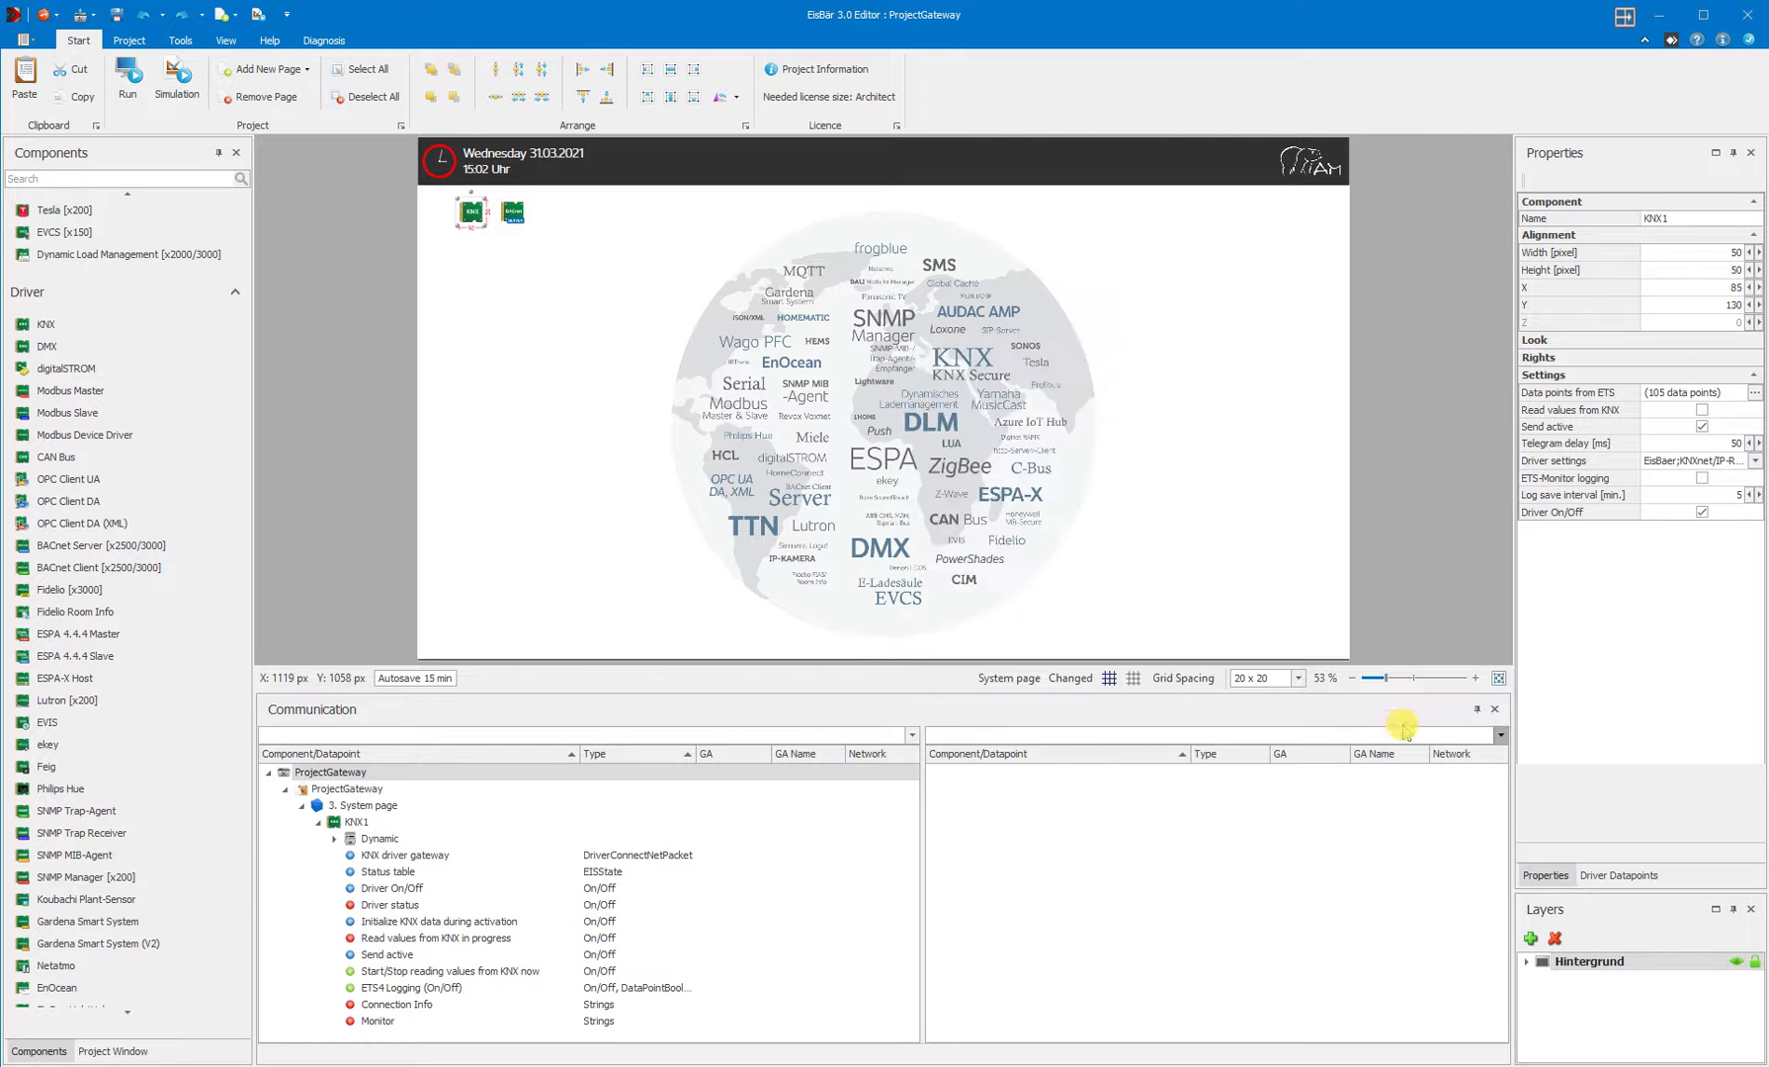
- Filter the second list to 3. System page > BACnet Server [x2500/3000] 1 and select its KNX Driver Gateway
{"action": "left_click", "coordinate": [1497, 736]}
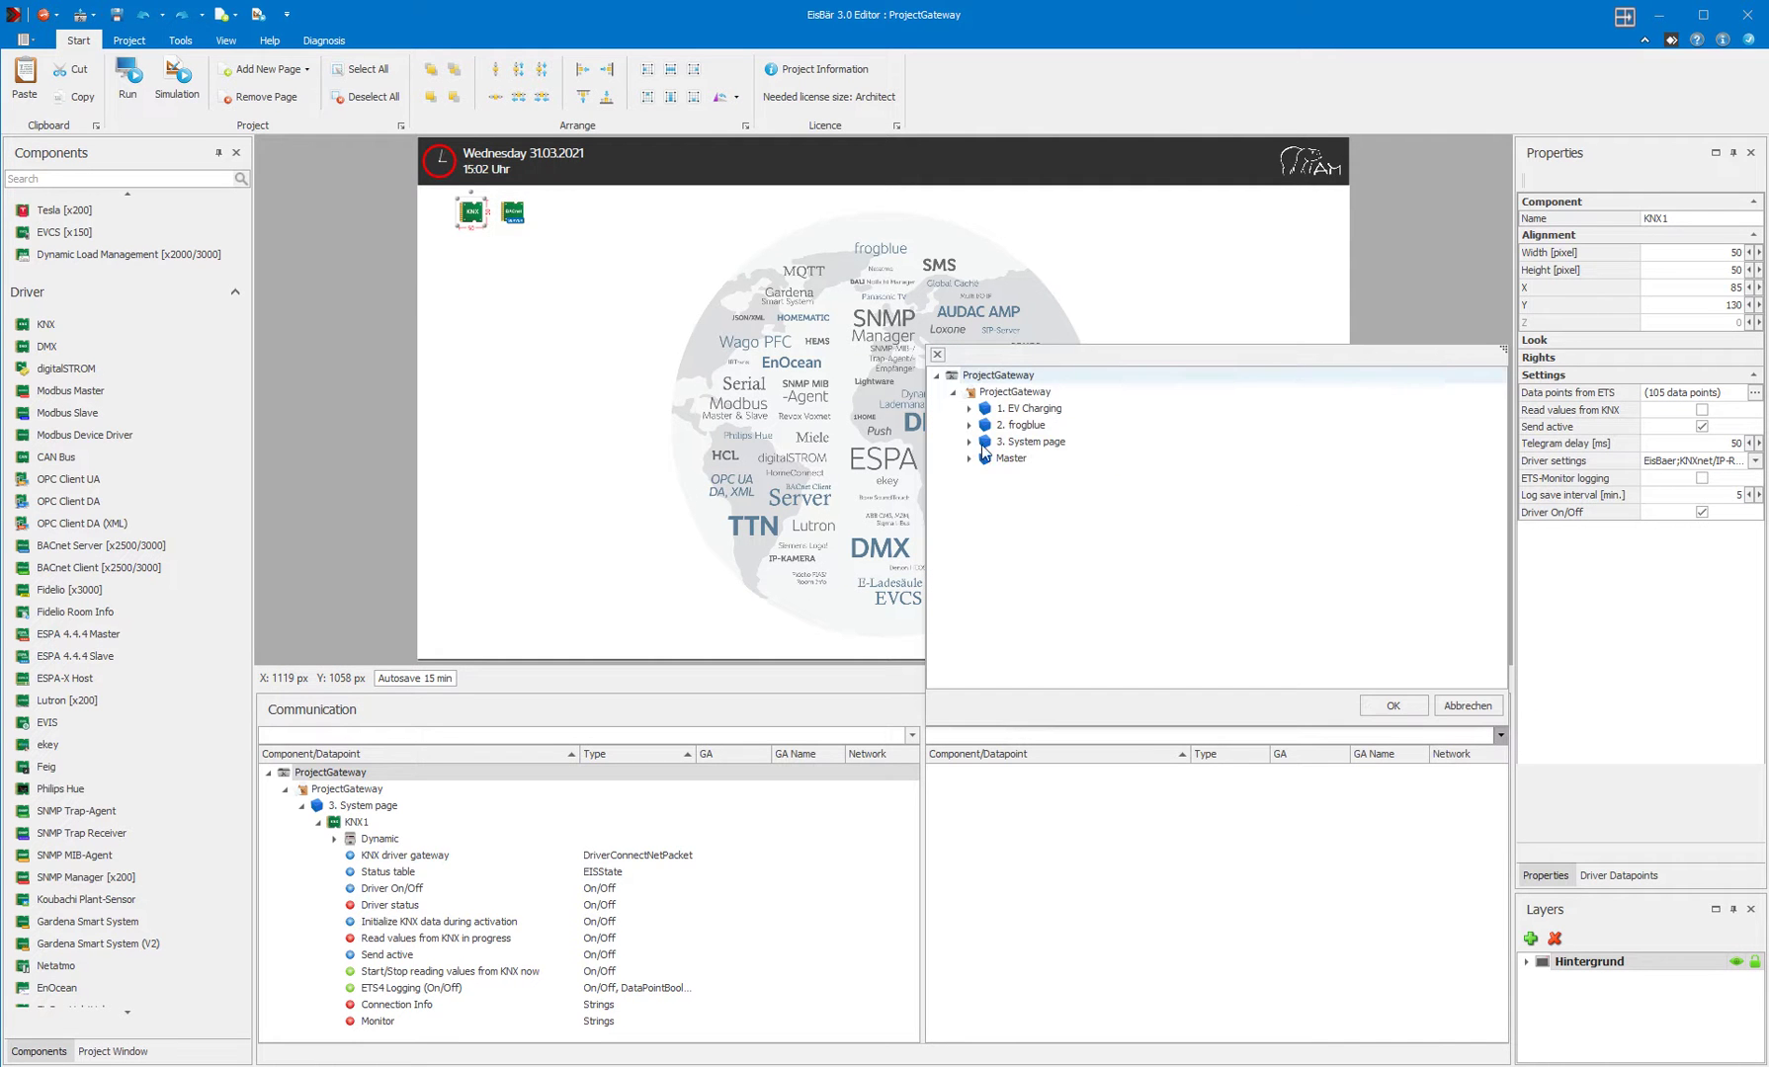
{"action": "left_click", "coordinate": [972, 442]}
{"action": "left_click", "coordinate": [1390, 458]}
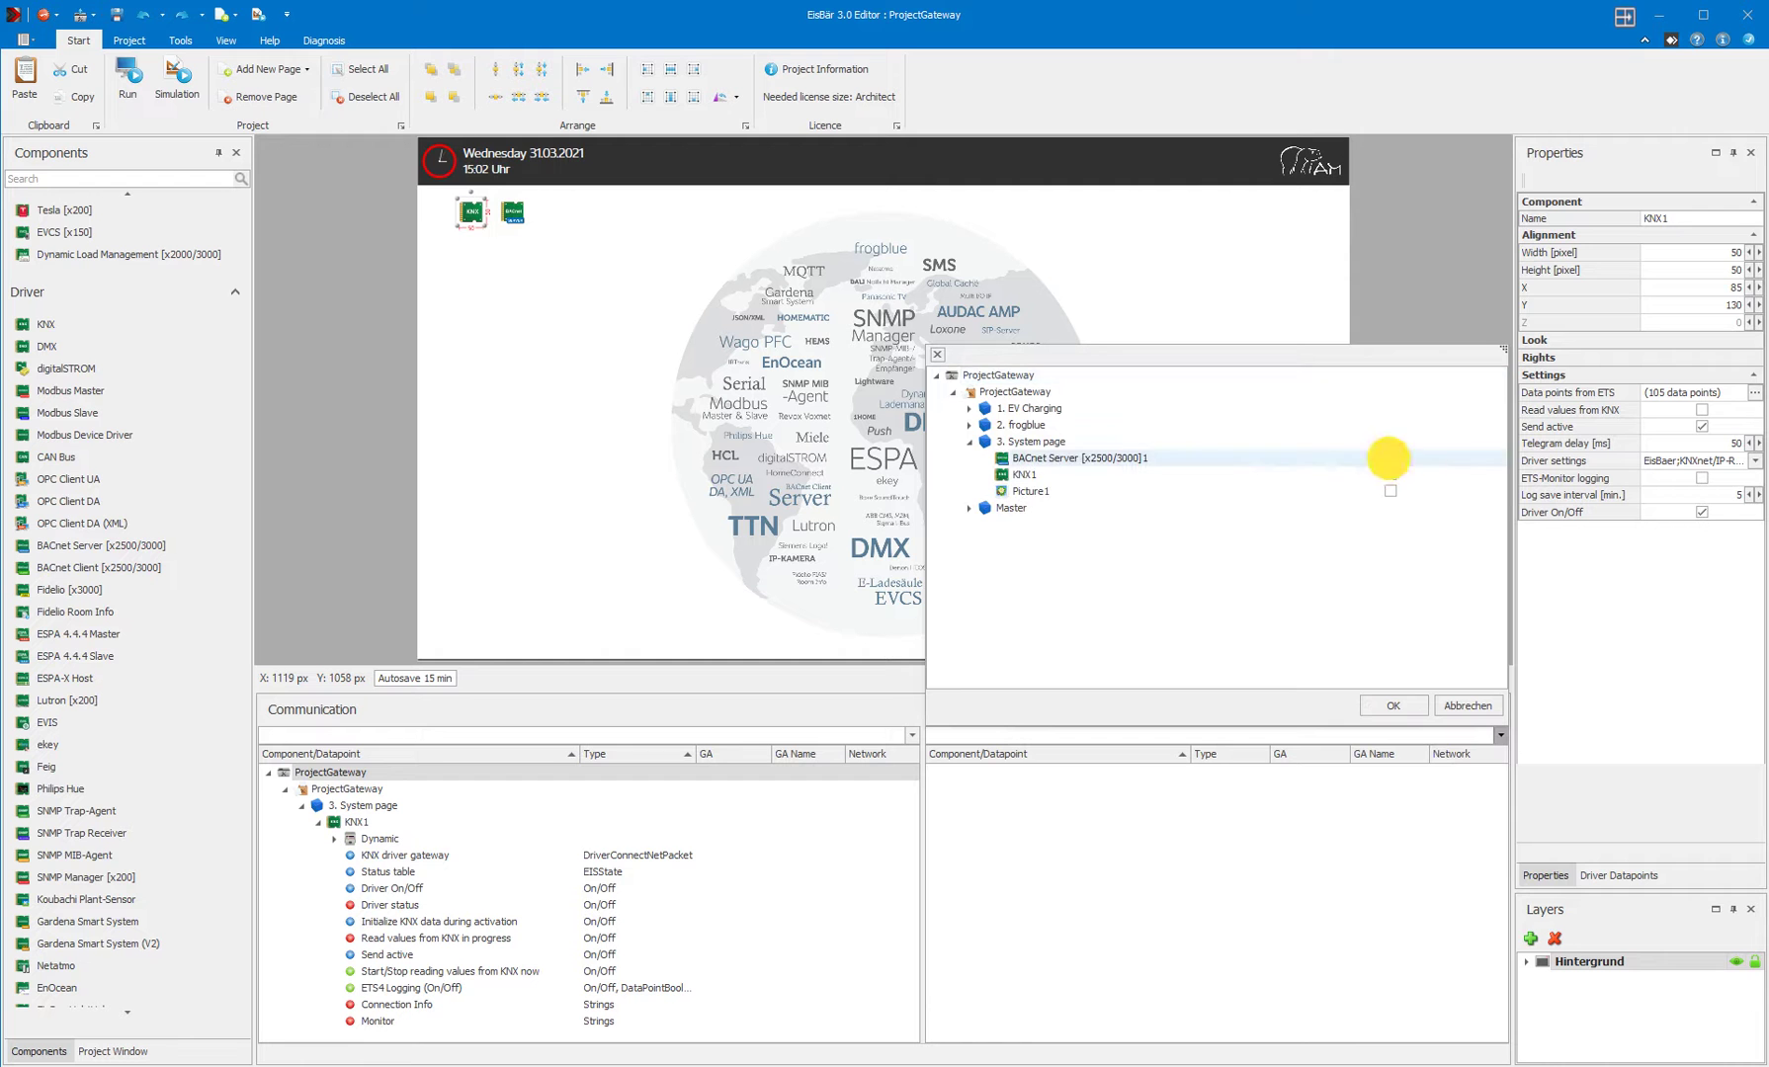
{"action": "left_click", "coordinate": [1388, 707]}
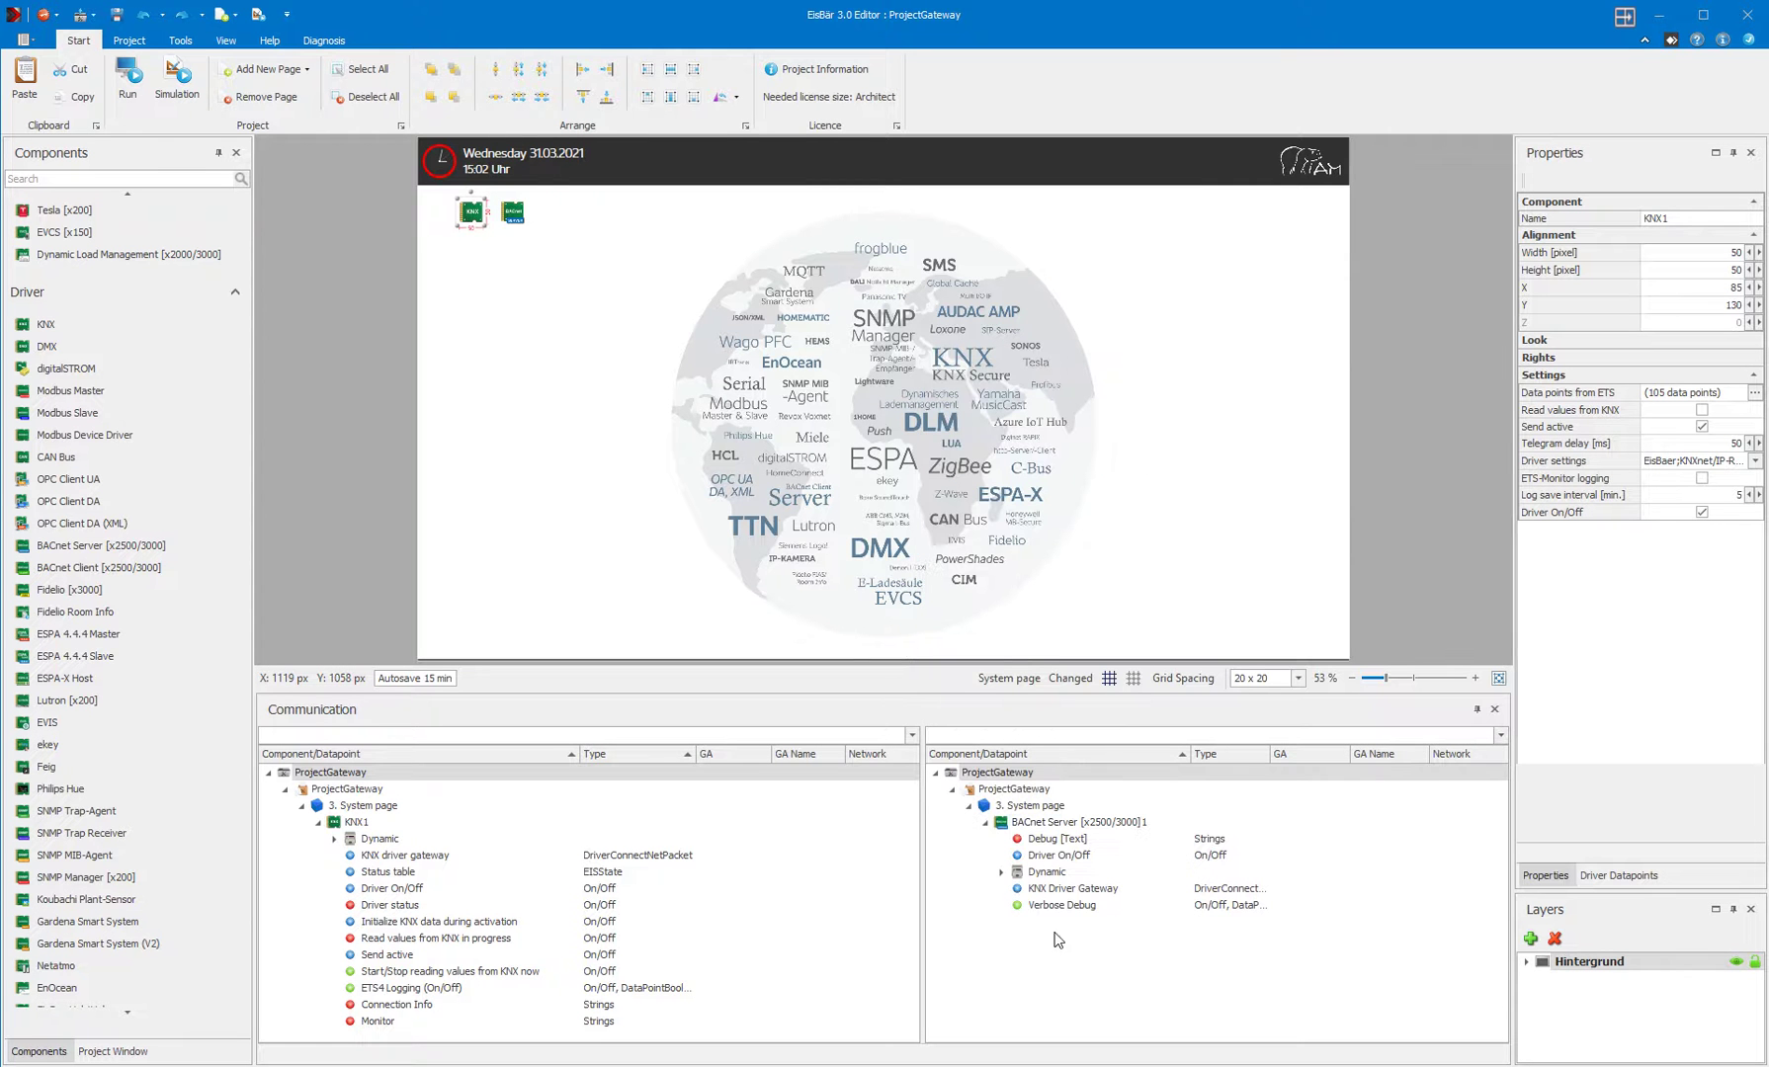
{"action": "left_click", "coordinate": [1069, 888]}
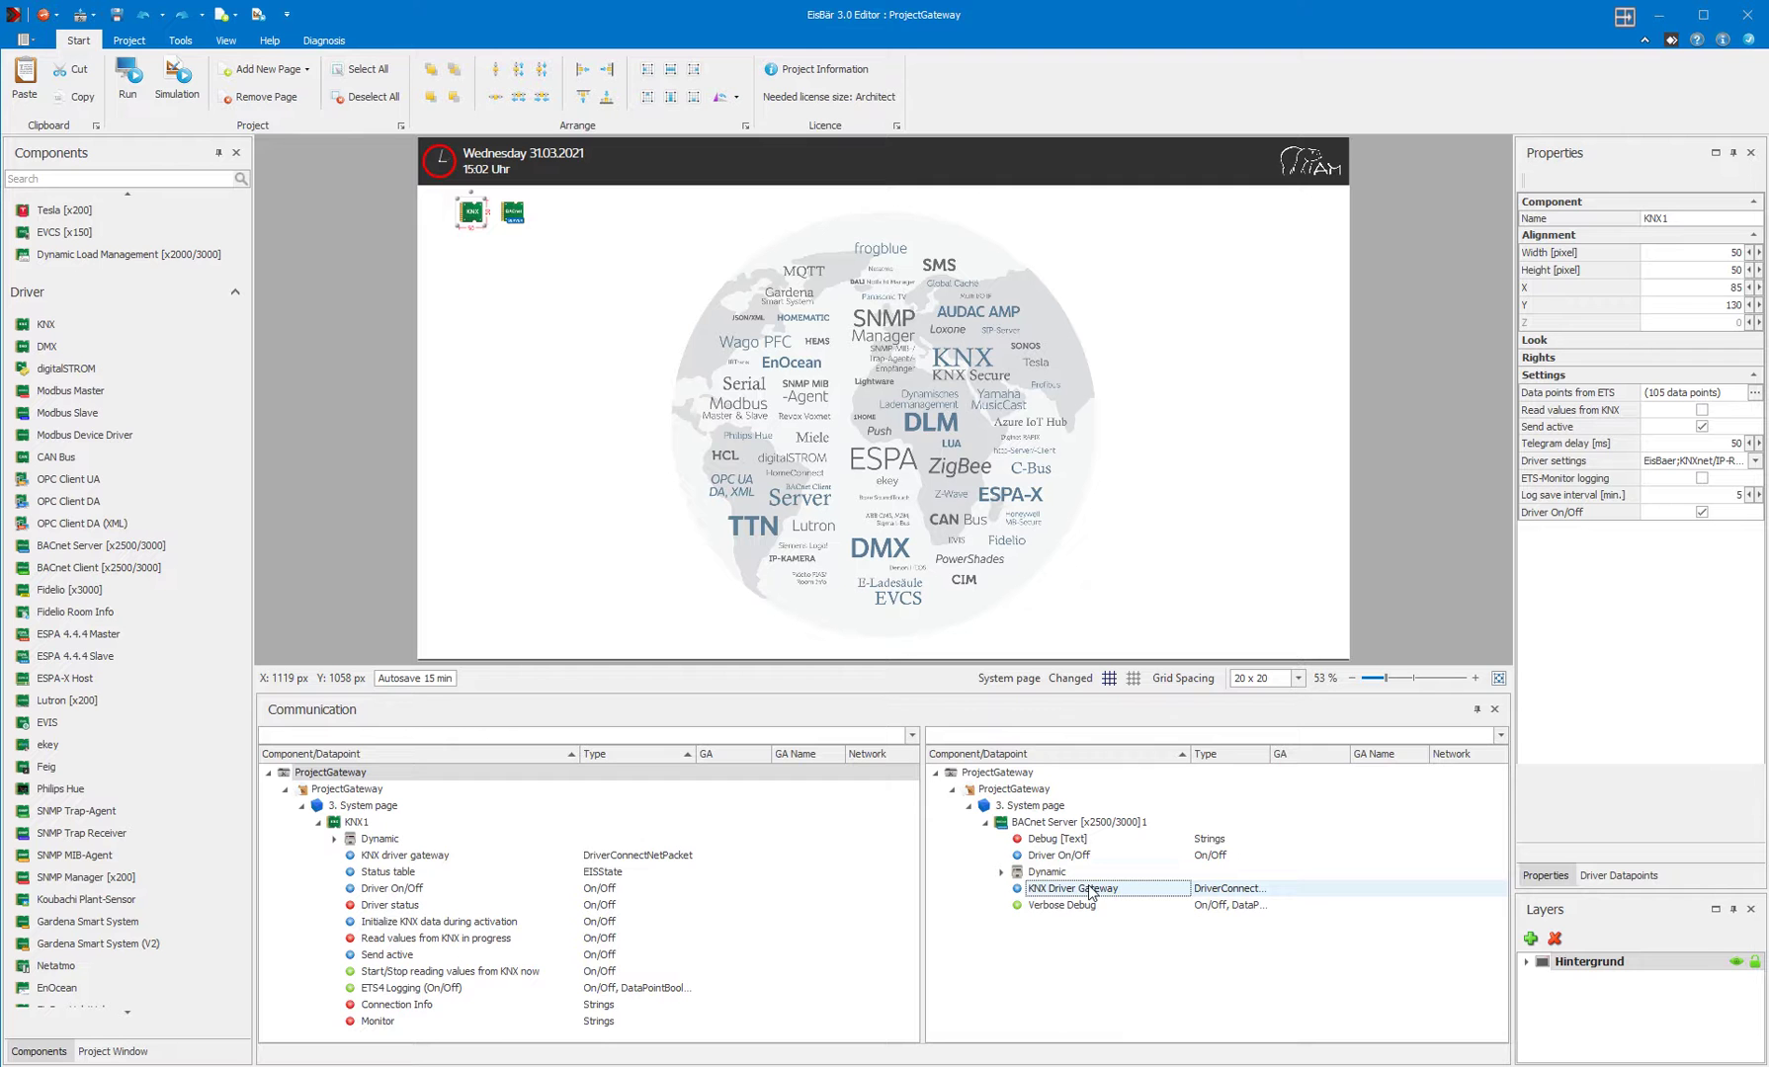
- Link the BACnet Server's KNX Driver Gateway to KNX1's KNX driver gateway on network Net95
{"action": "left_click", "coordinate": [370, 826]}
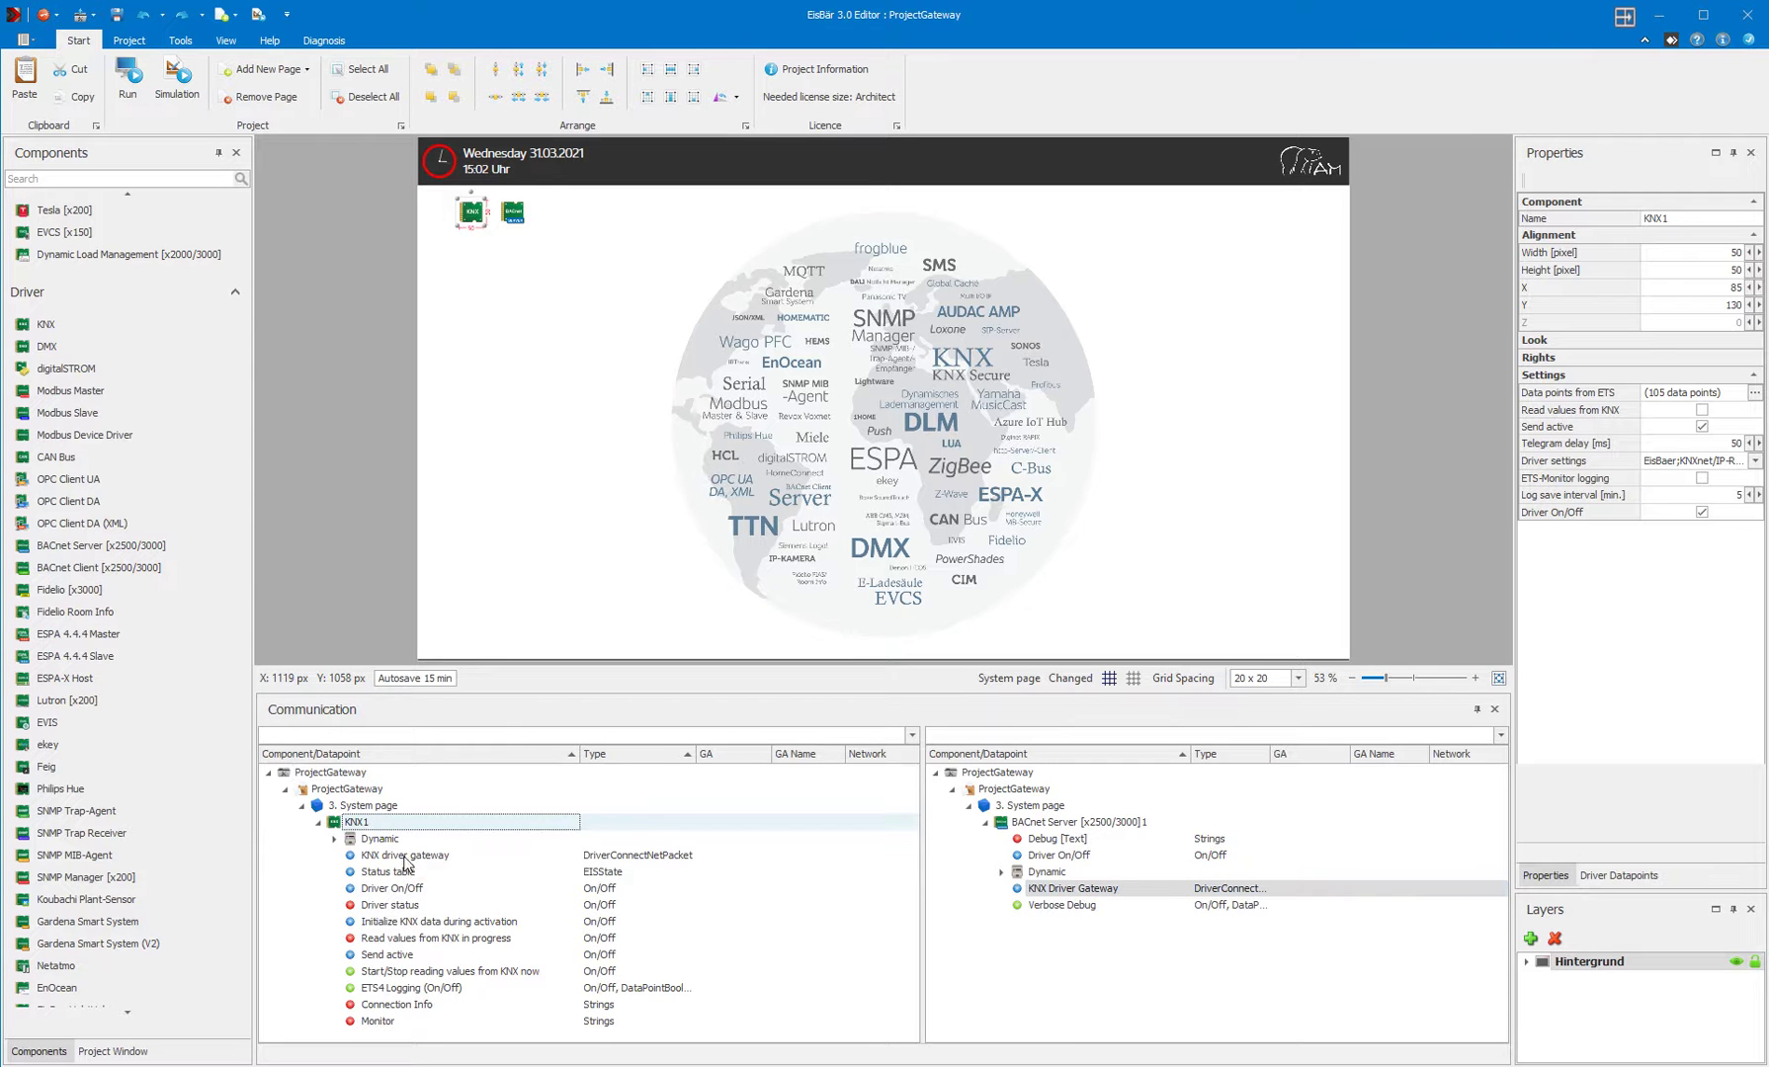
{"action": "left_click", "coordinate": [407, 856]}
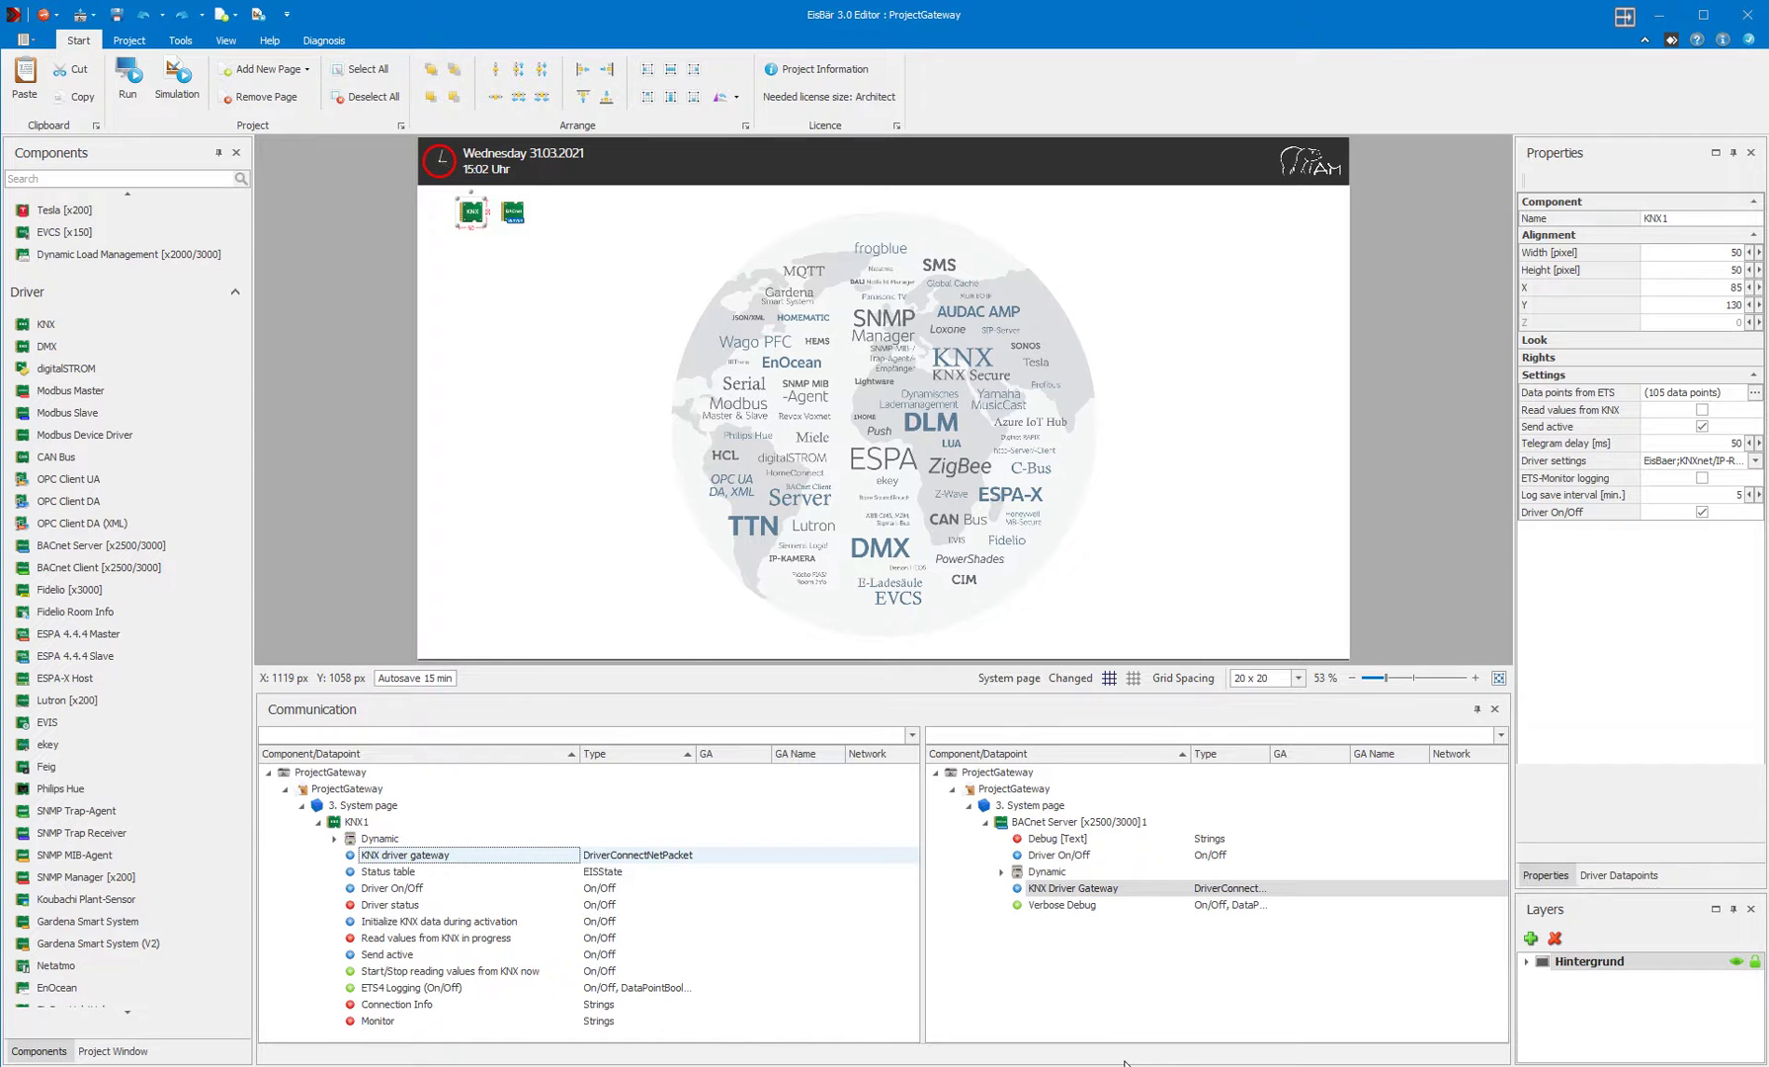
{"action": "left_click_drag", "start_coordinate": [1051, 889], "coordinate": [413, 856]}
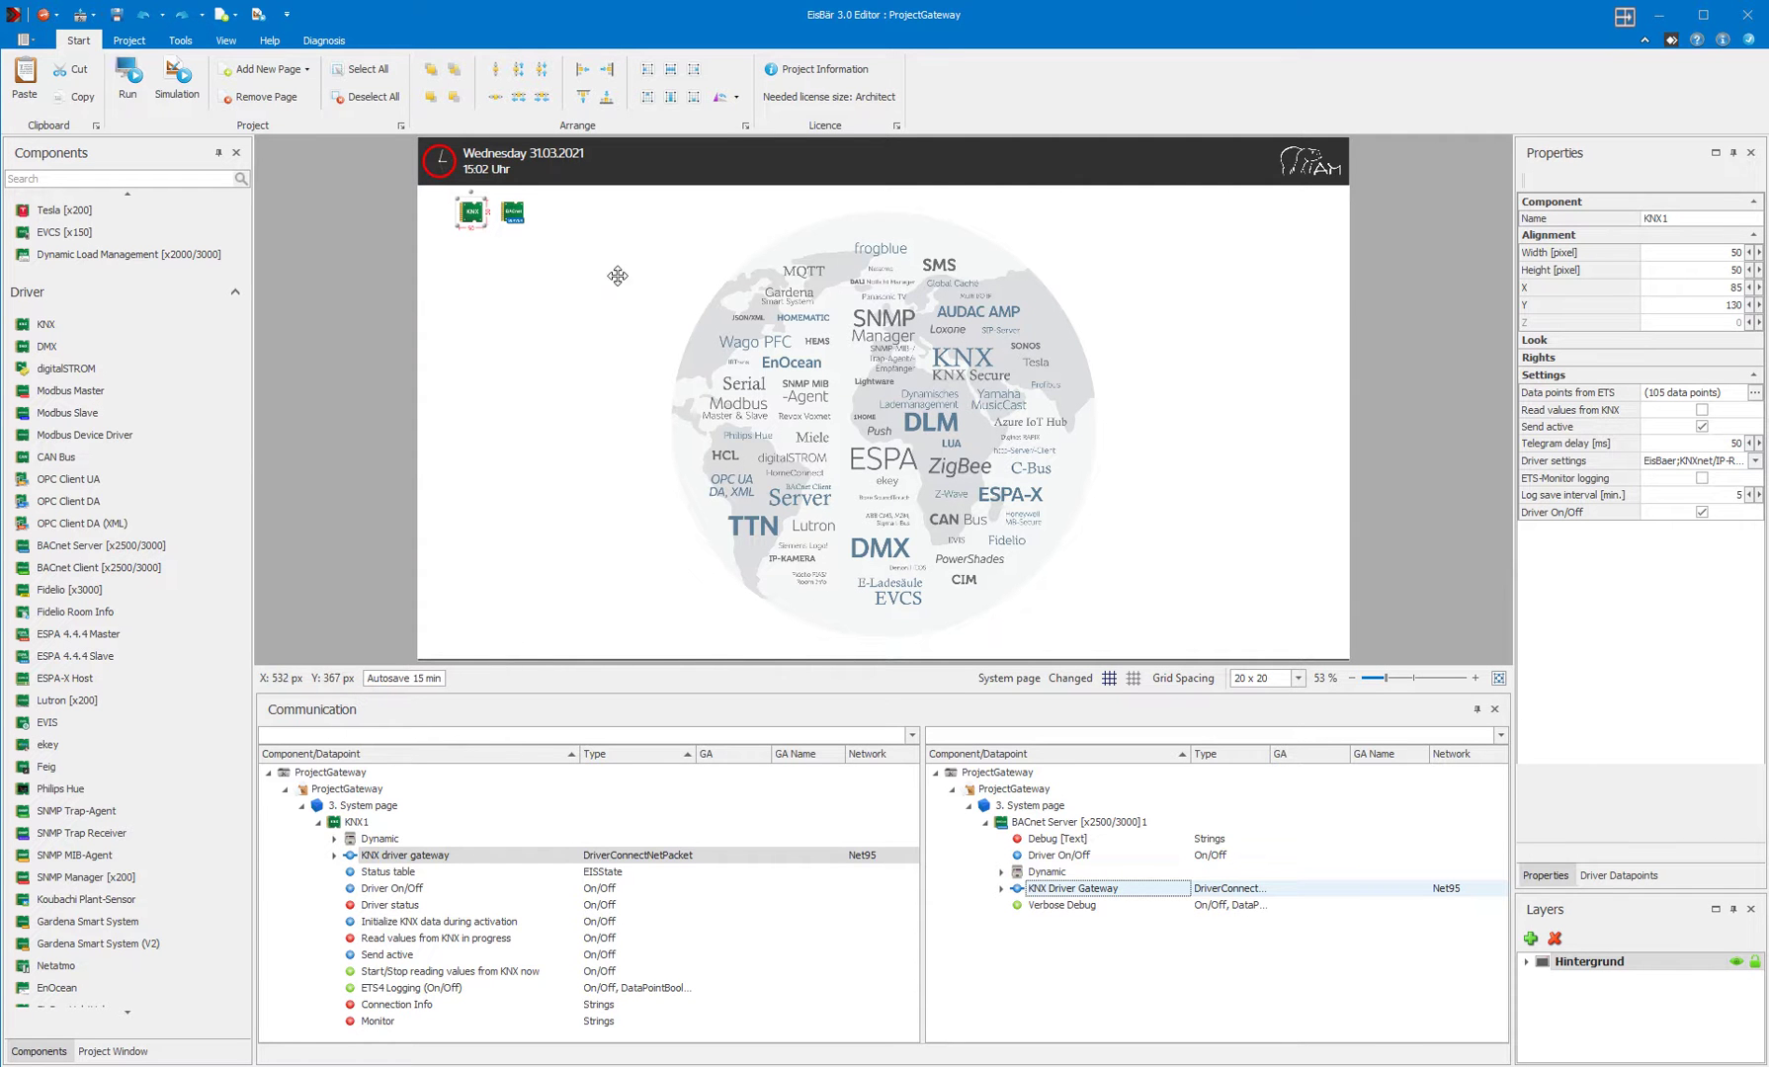
{"action": "left_click", "coordinate": [512, 211]}
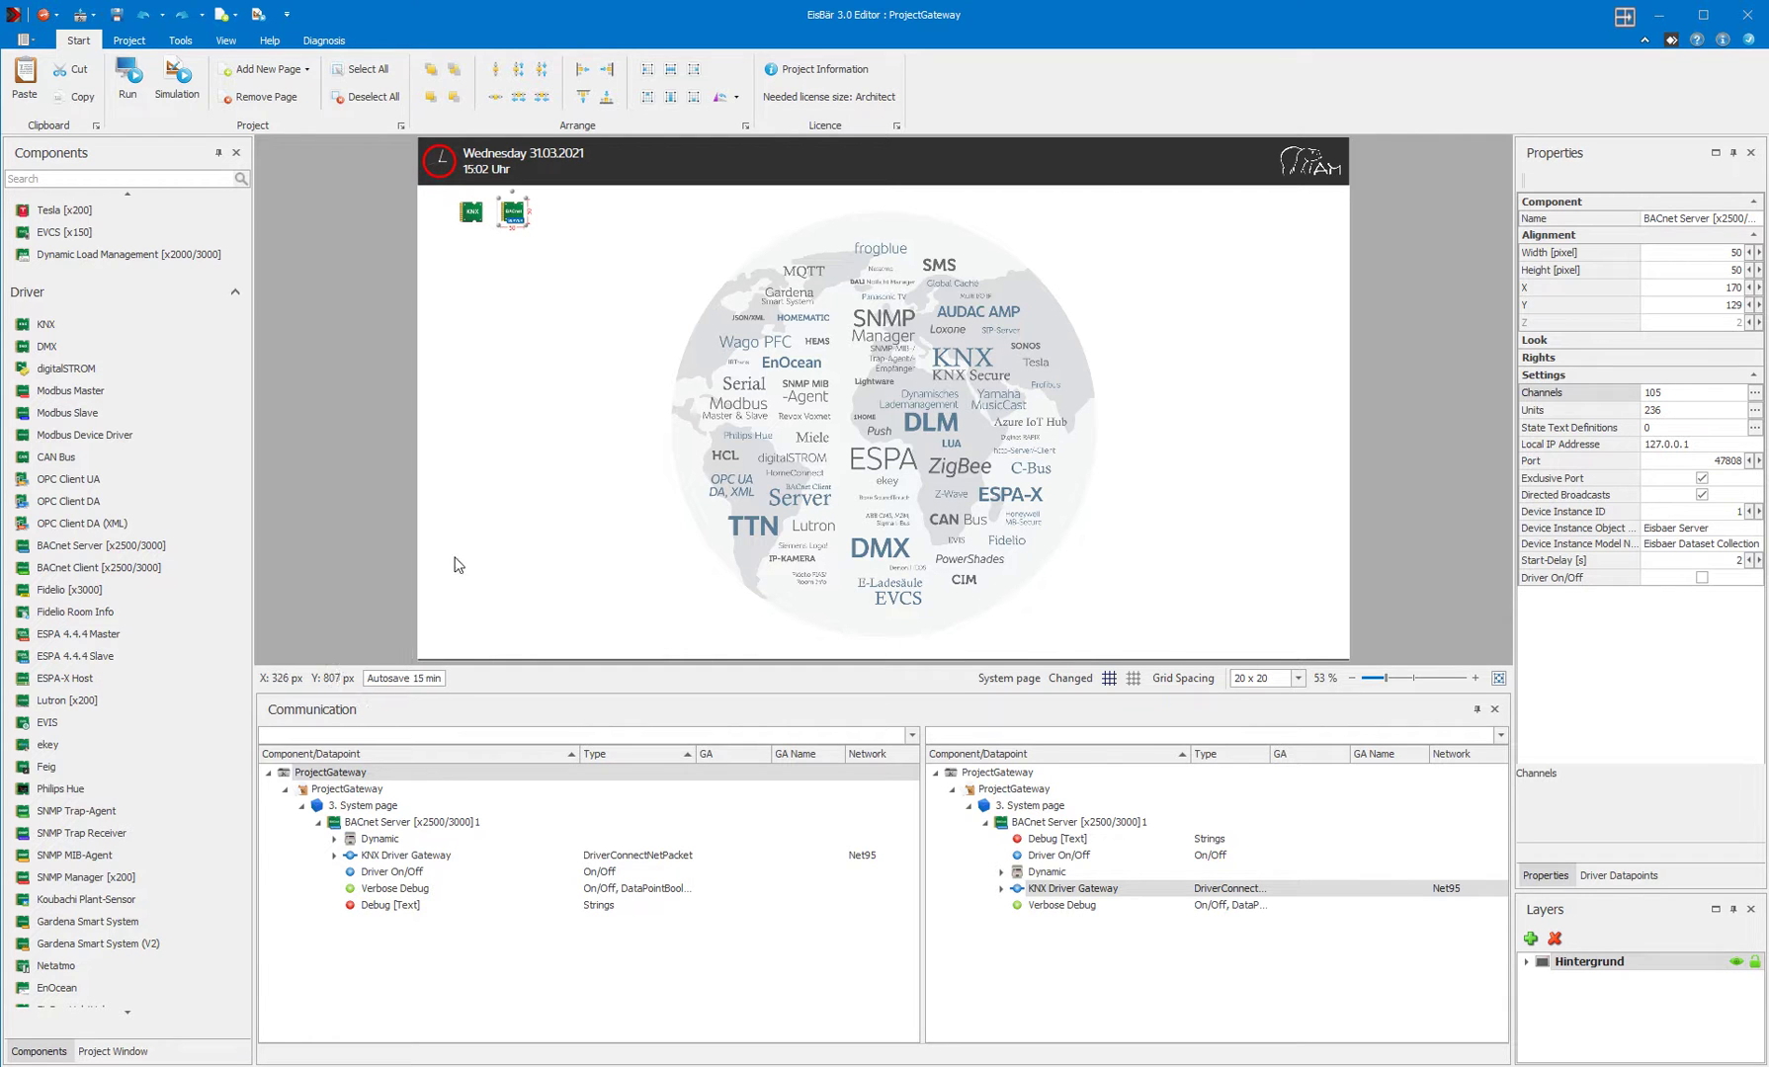
- Place an MQTT Client [x200] from IoT on the system page and link its KNX Driver Gateway to KNX1's gateway
{"action": "scroll", "coordinate": [195, 671], "scroll_direction": "down", "scroll_amount": 5}
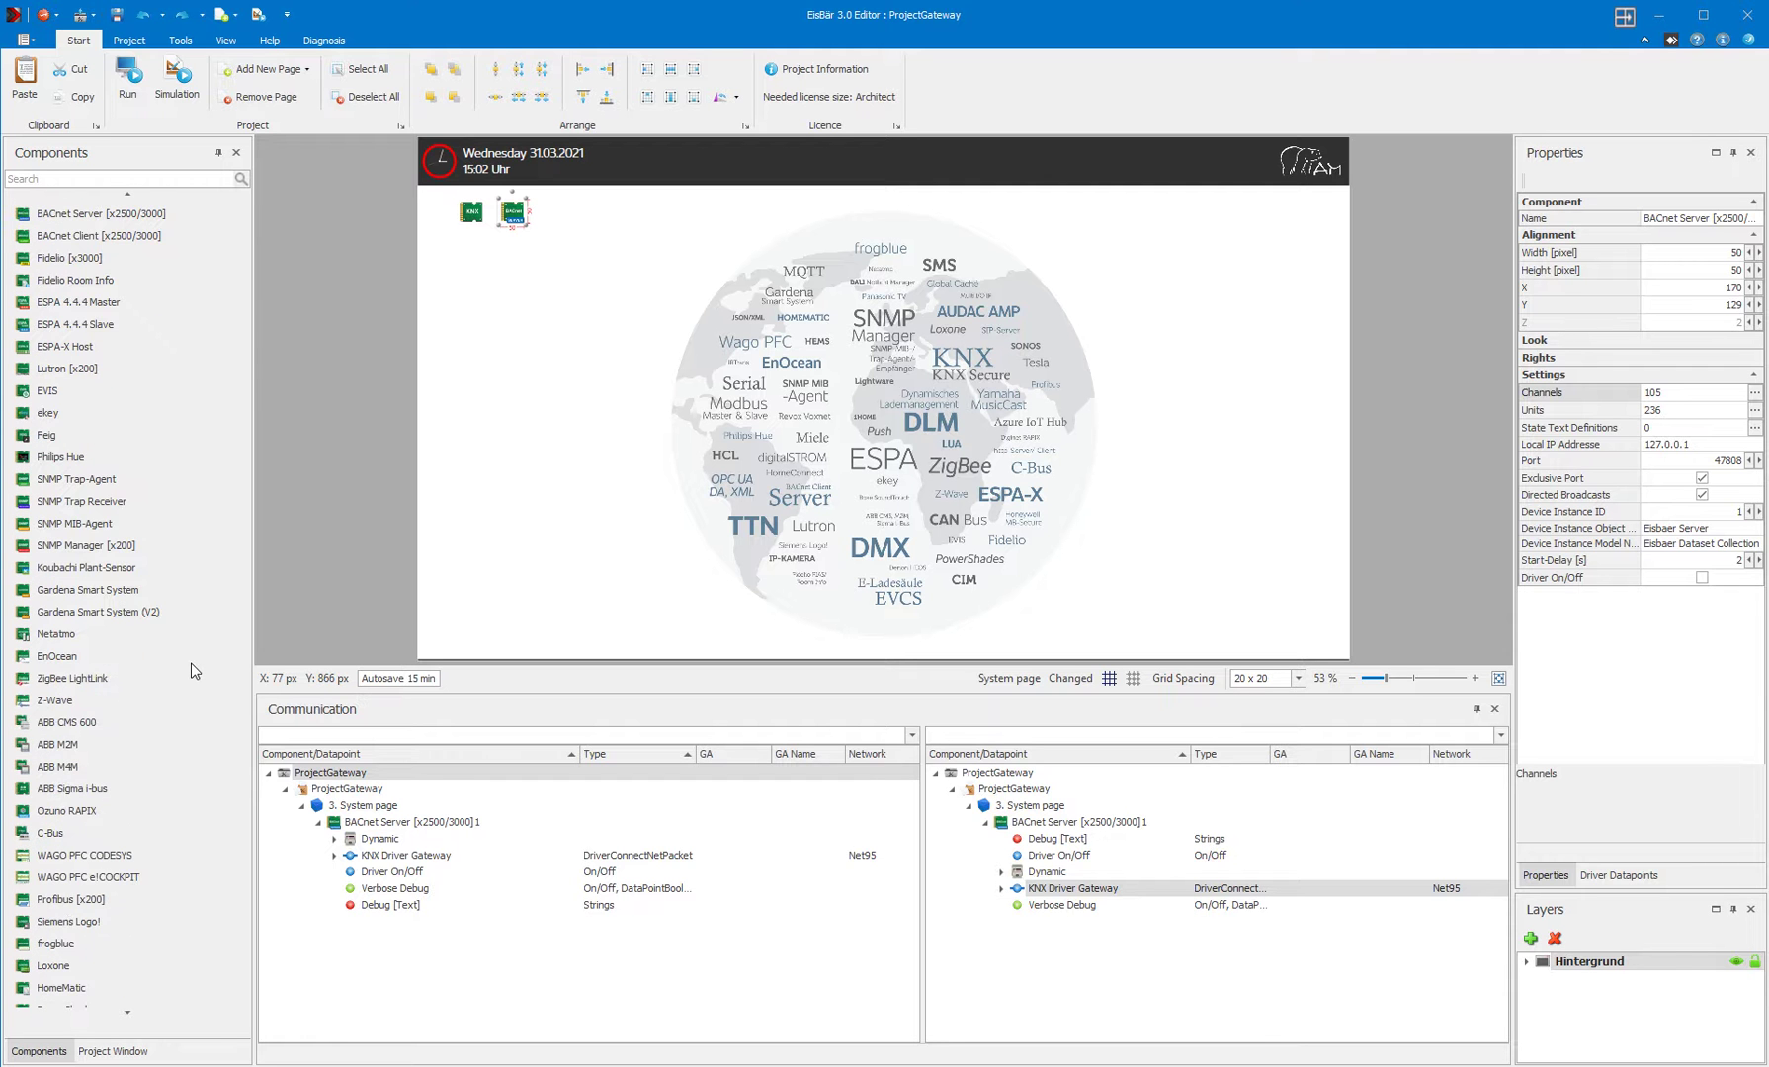
{"action": "scroll", "coordinate": [195, 671], "scroll_direction": "down", "scroll_amount": 8}
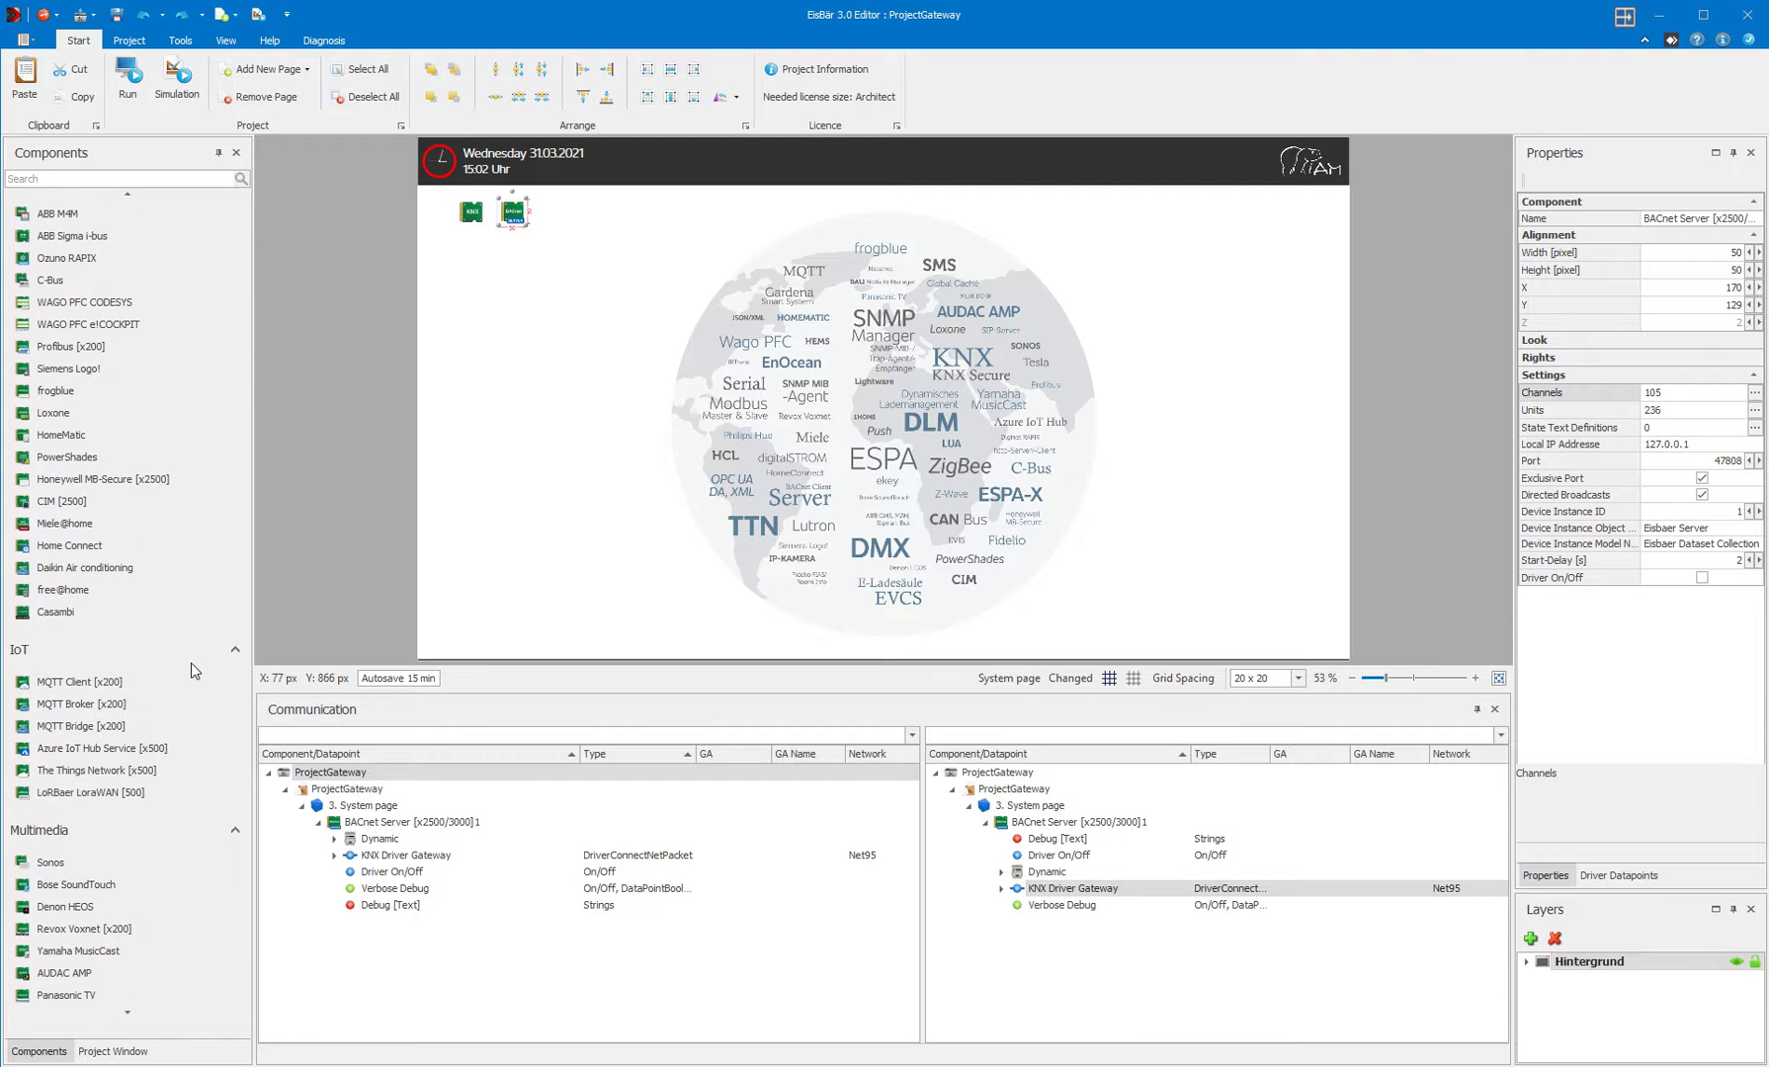
{"action": "scroll", "coordinate": [194, 671], "scroll_direction": "down", "scroll_amount": 3}
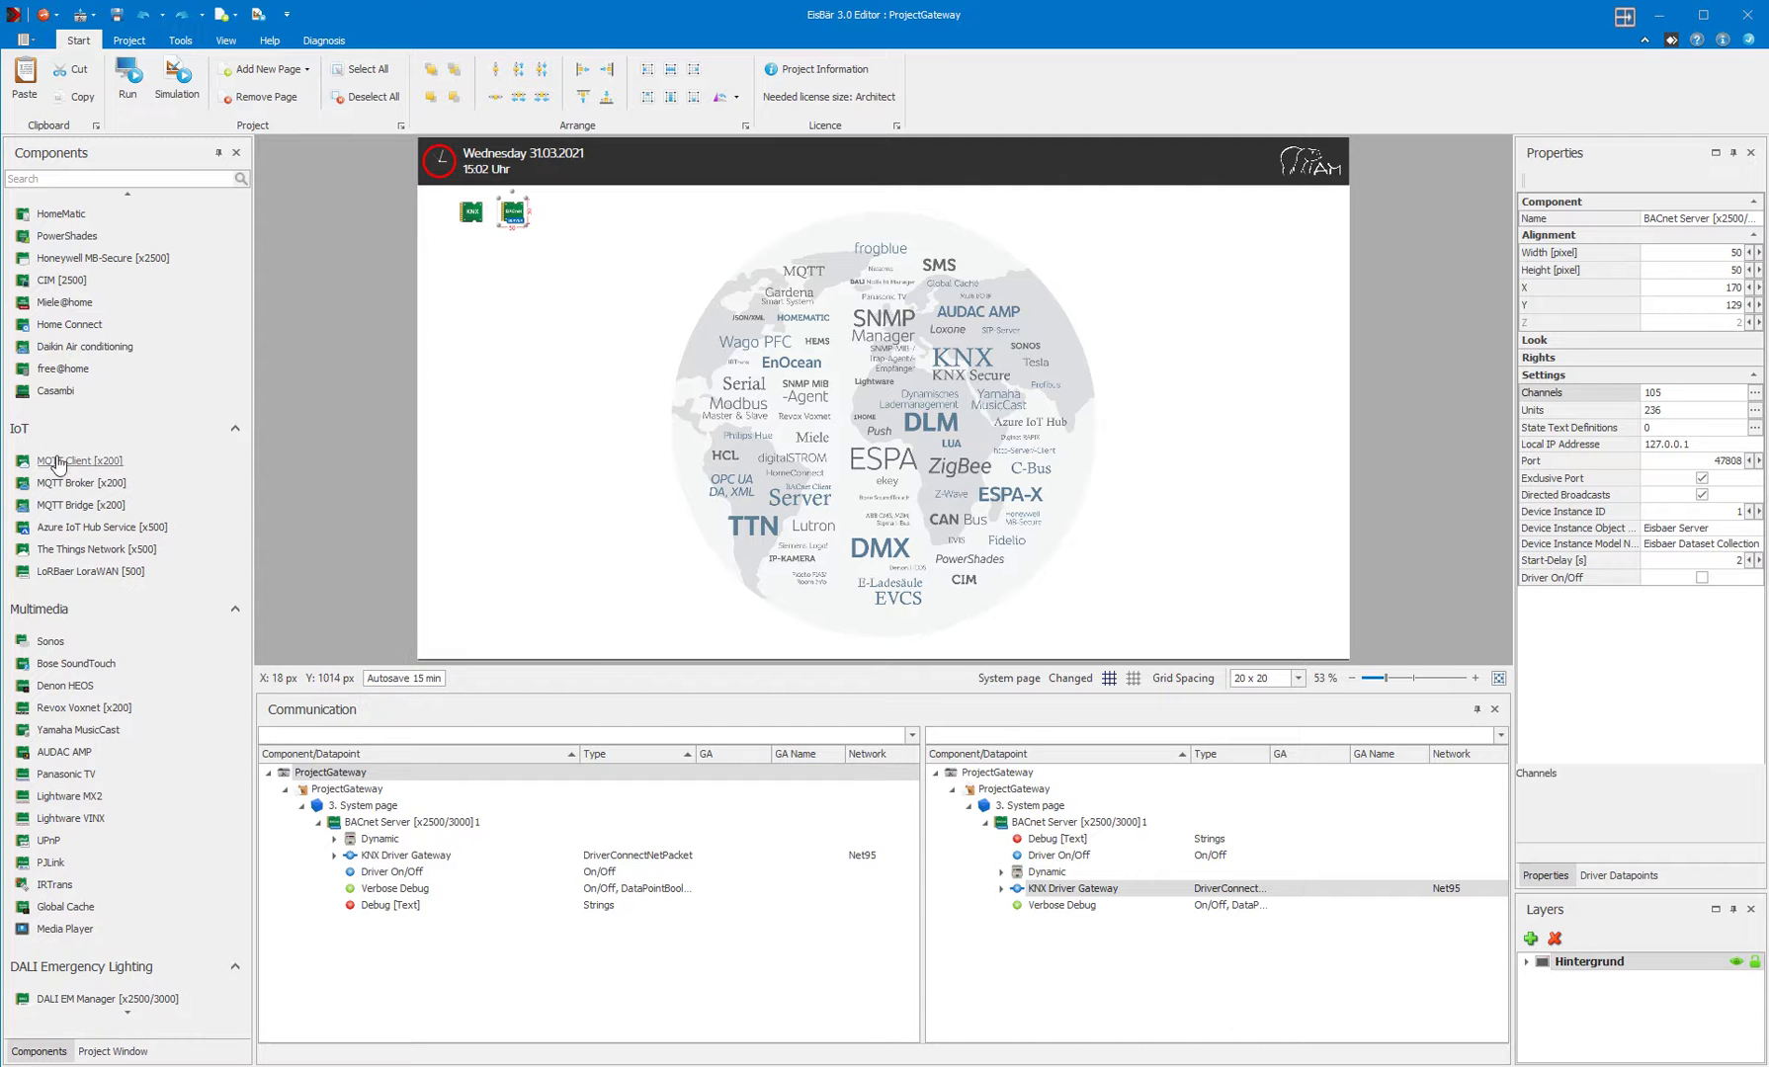
{"action": "mouse_move", "coordinate": [57, 461]}
{"action": "left_mouse_down"}
{"action": "mouse_move", "coordinate": [534, 360]}
{"action": "mouse_move", "coordinate": [571, 218]}
{"action": "left_mouse_up"}
{"action": "left_click", "coordinate": [569, 213]}
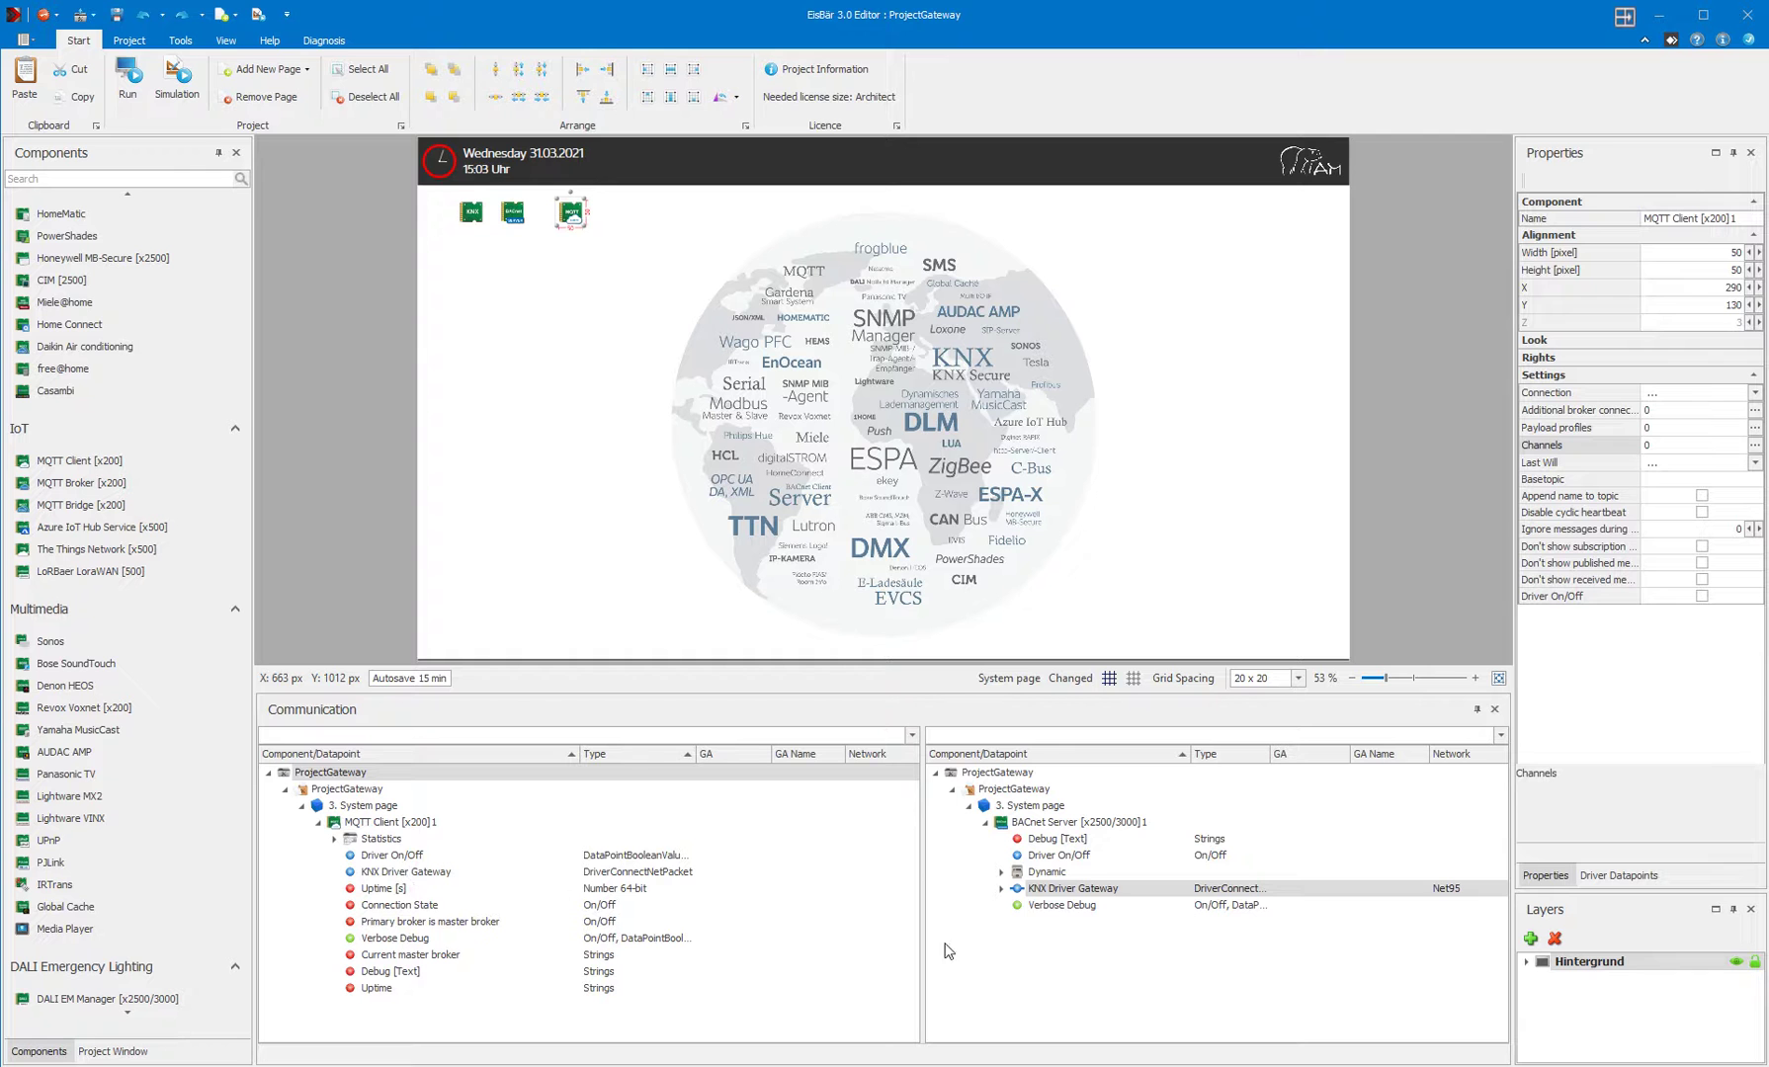
{"action": "left_click_drag", "start_coordinate": [1055, 887], "coordinate": [417, 872]}
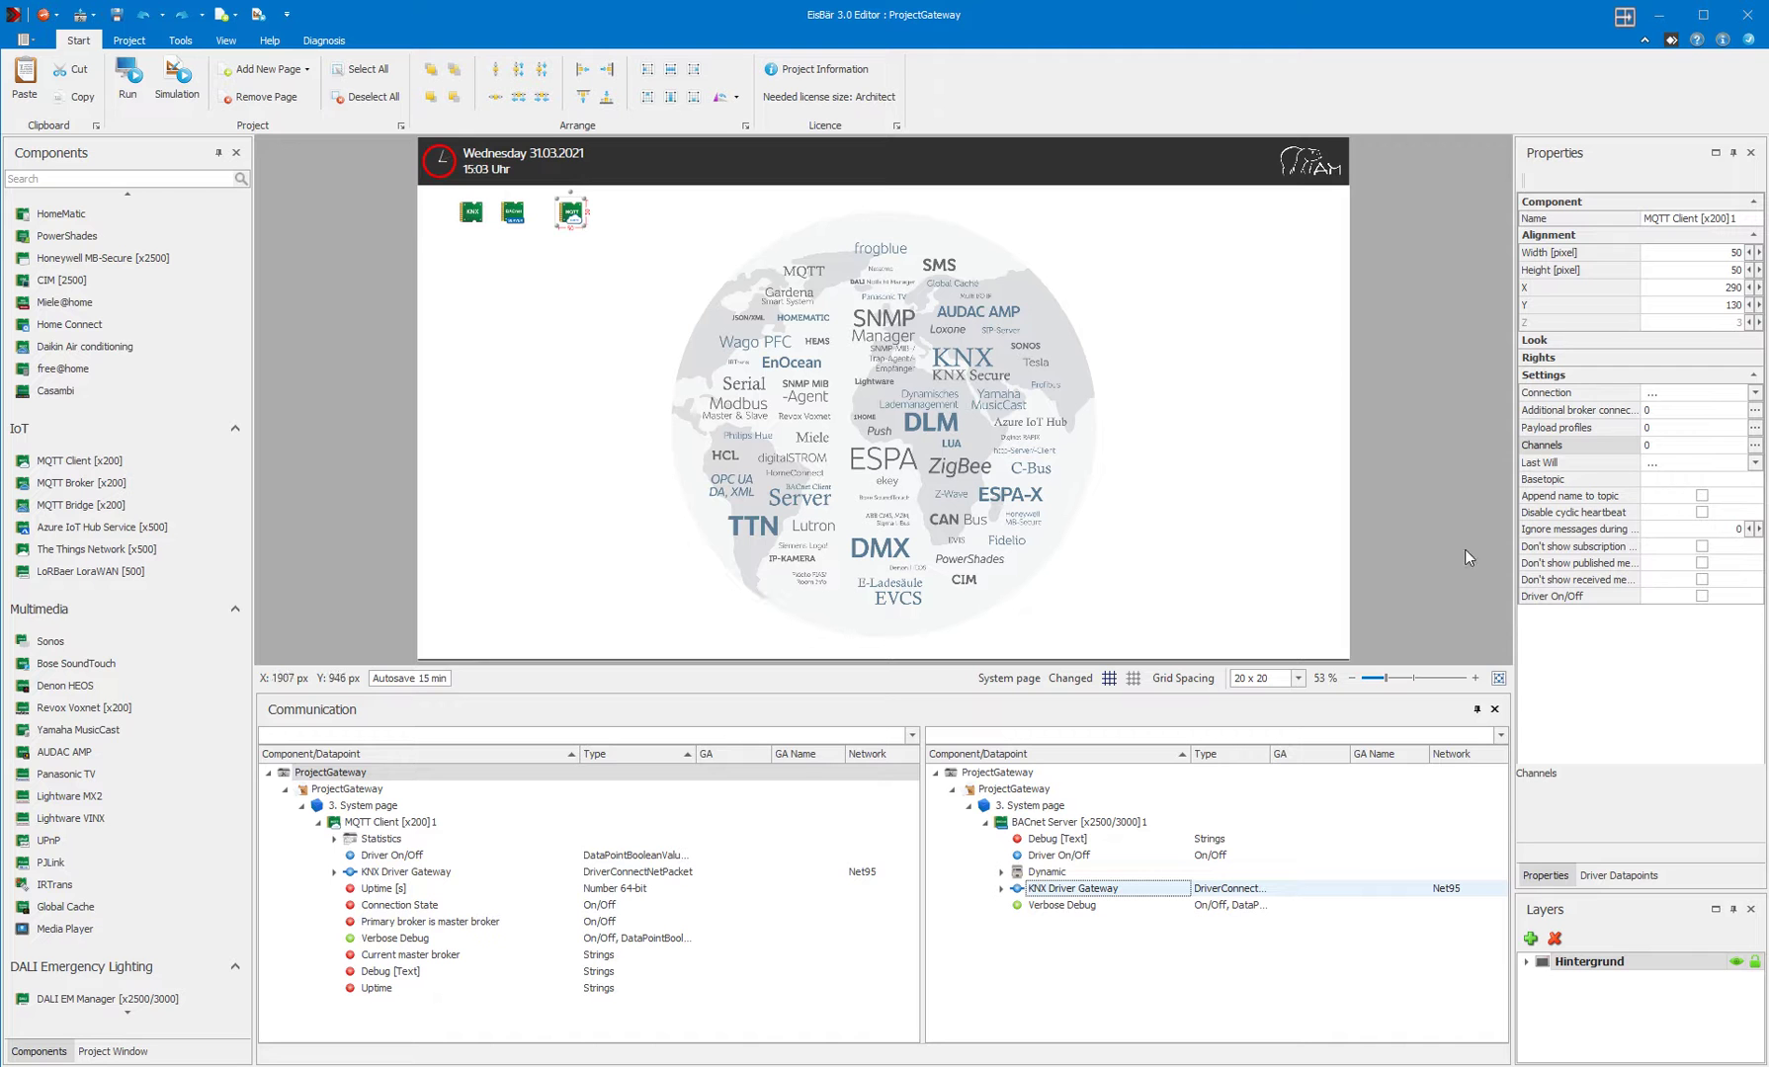
{"action": "left_click", "coordinate": [1754, 445]}
{"action": "left_click", "coordinate": [1754, 446]}
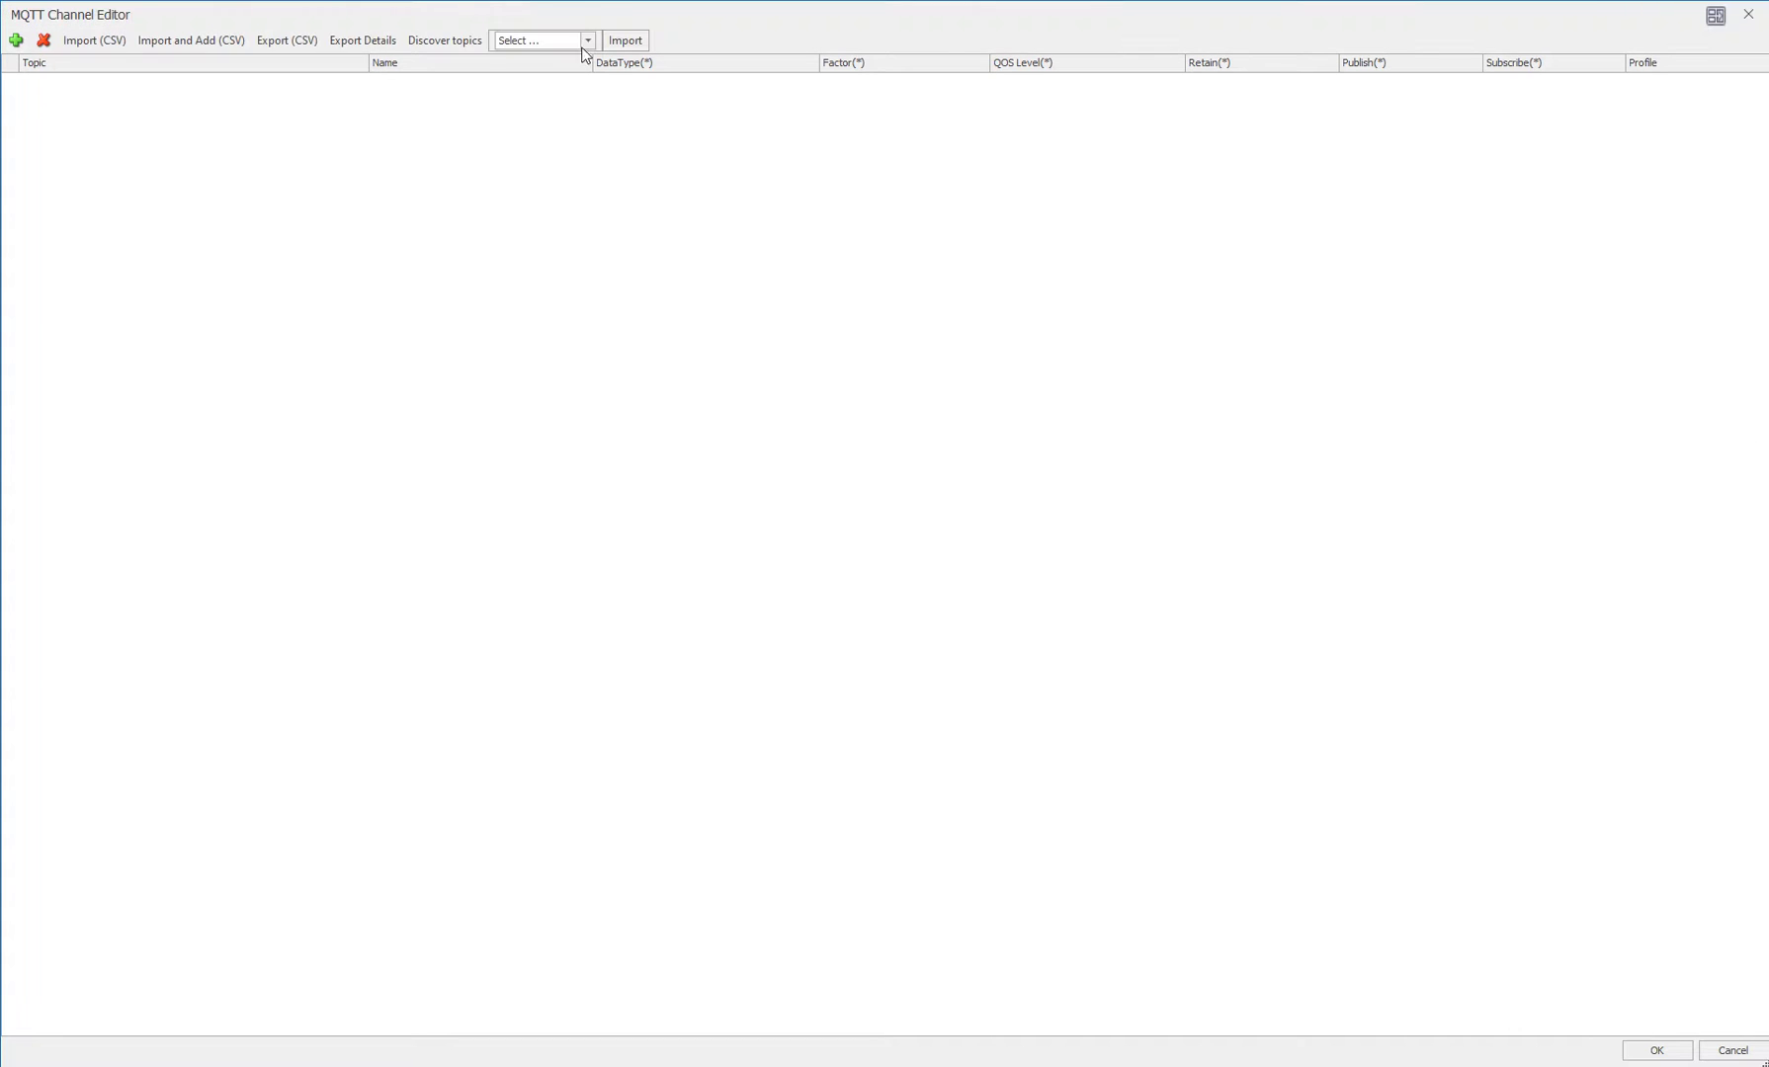
{"action": "left_click", "coordinate": [587, 41]}
{"action": "left_click", "coordinate": [555, 59]}
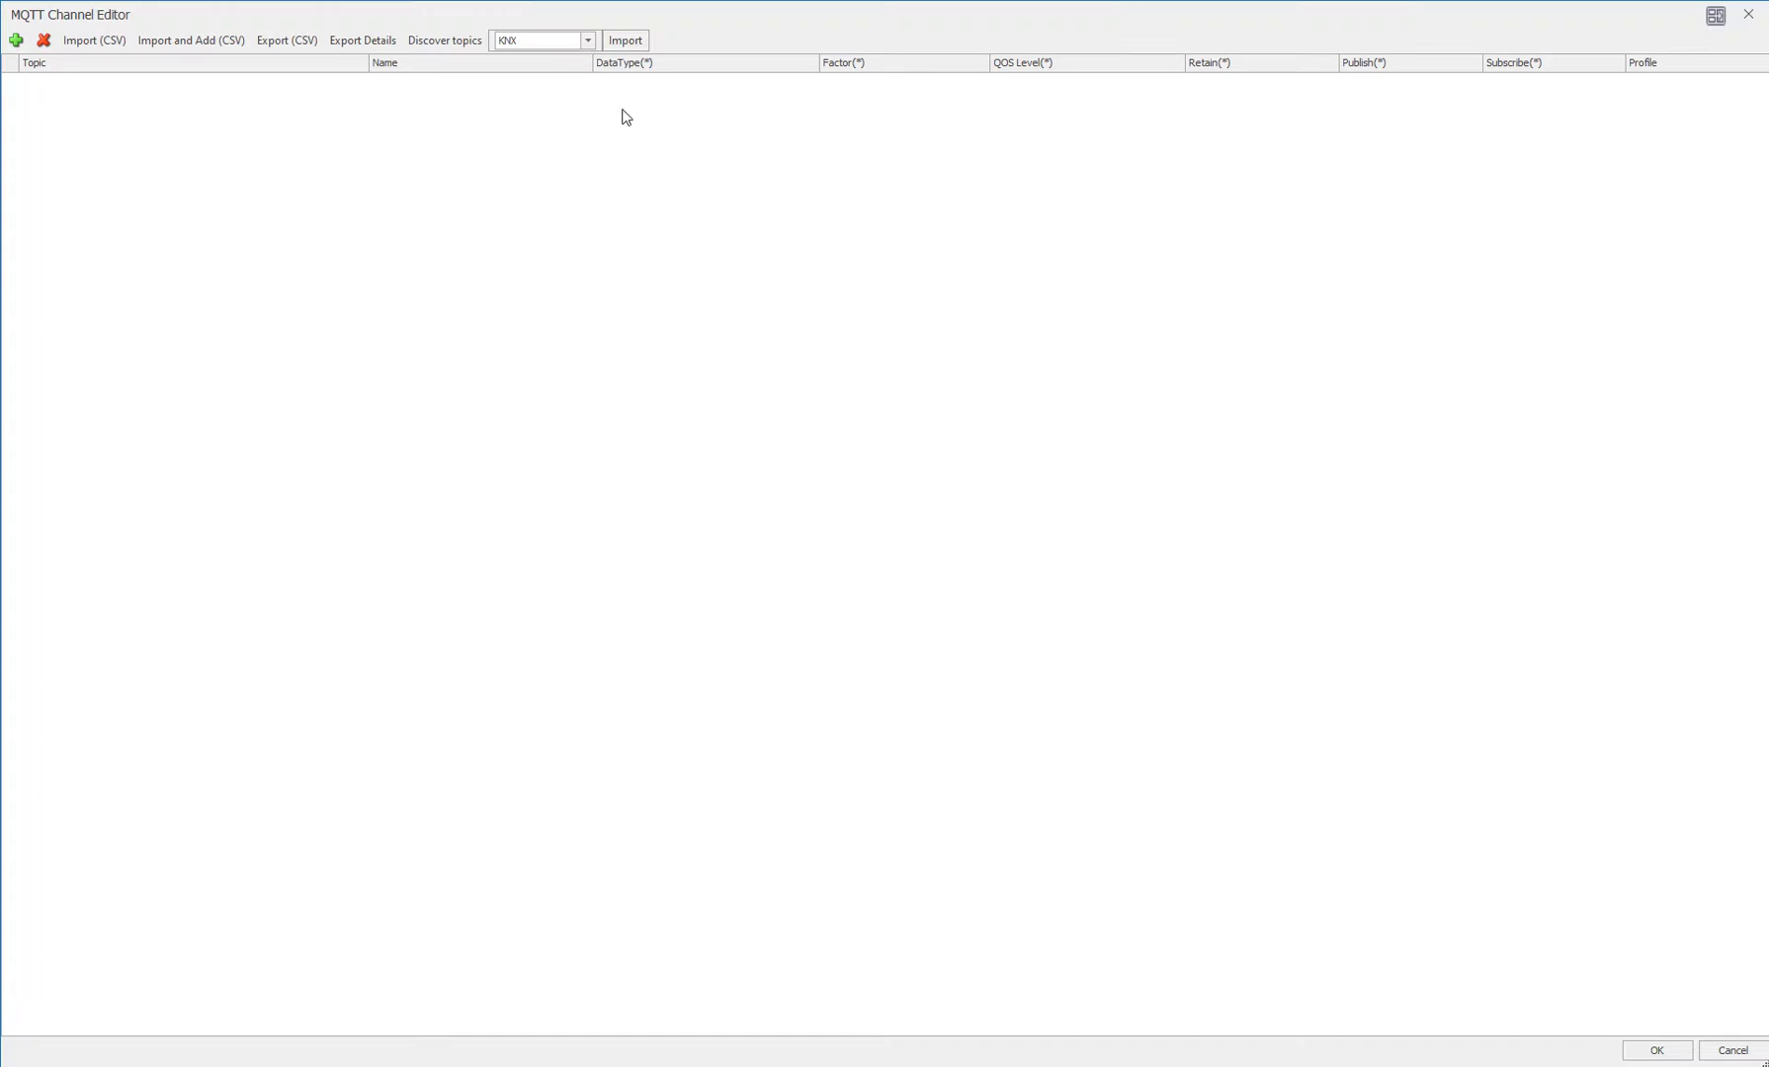
{"action": "left_click", "coordinate": [623, 42]}
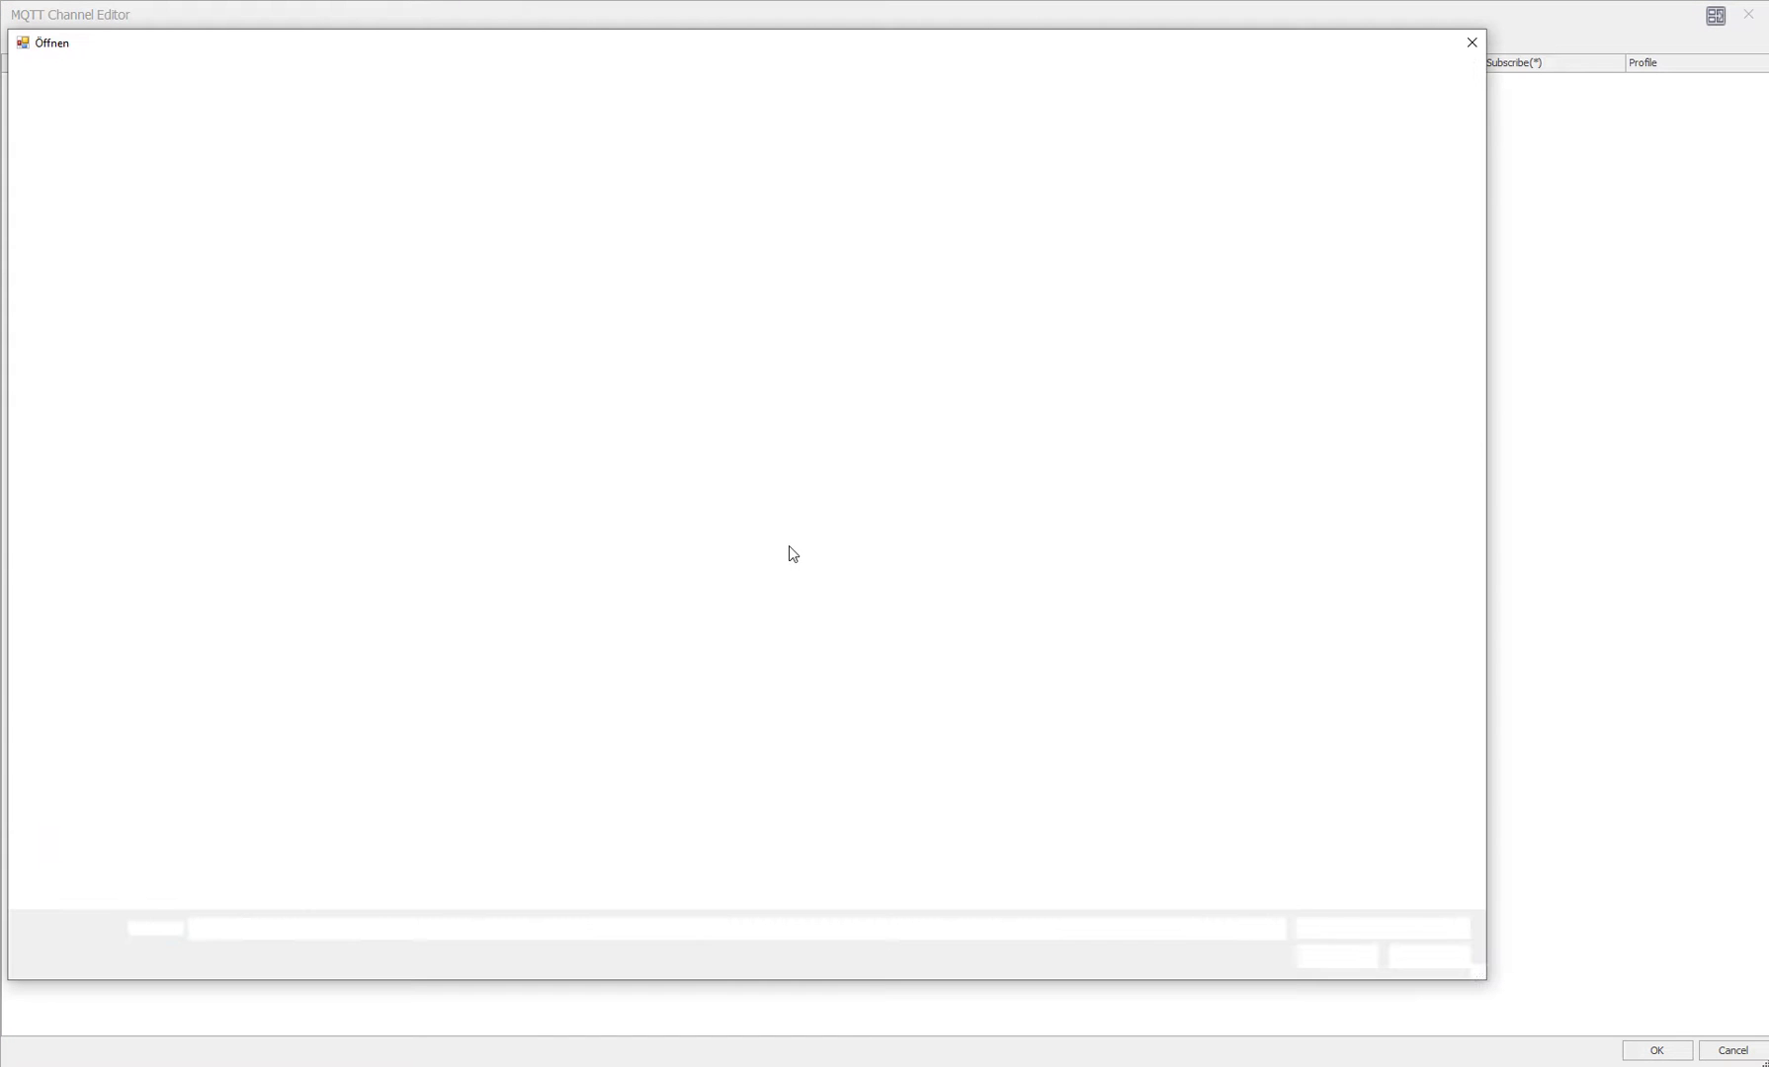
{"action": "left_click", "coordinate": [349, 241]}
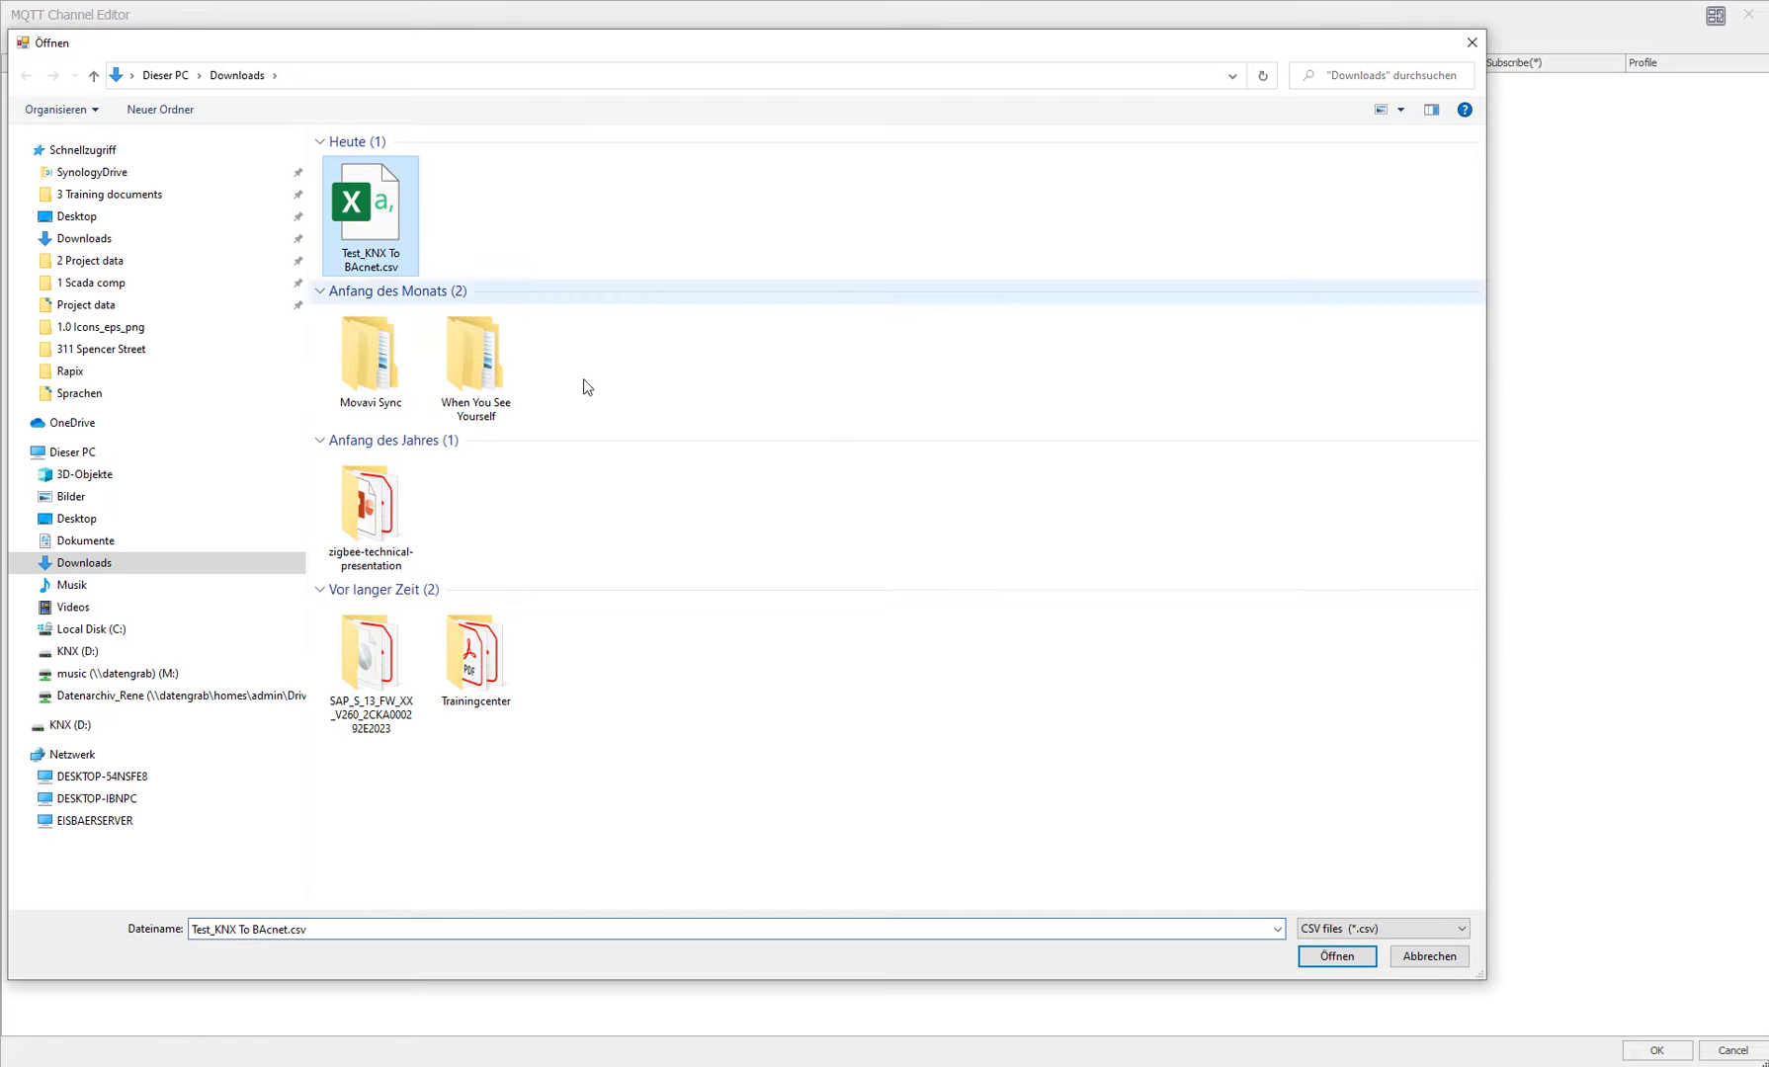
{"action": "left_click", "coordinate": [1324, 957]}
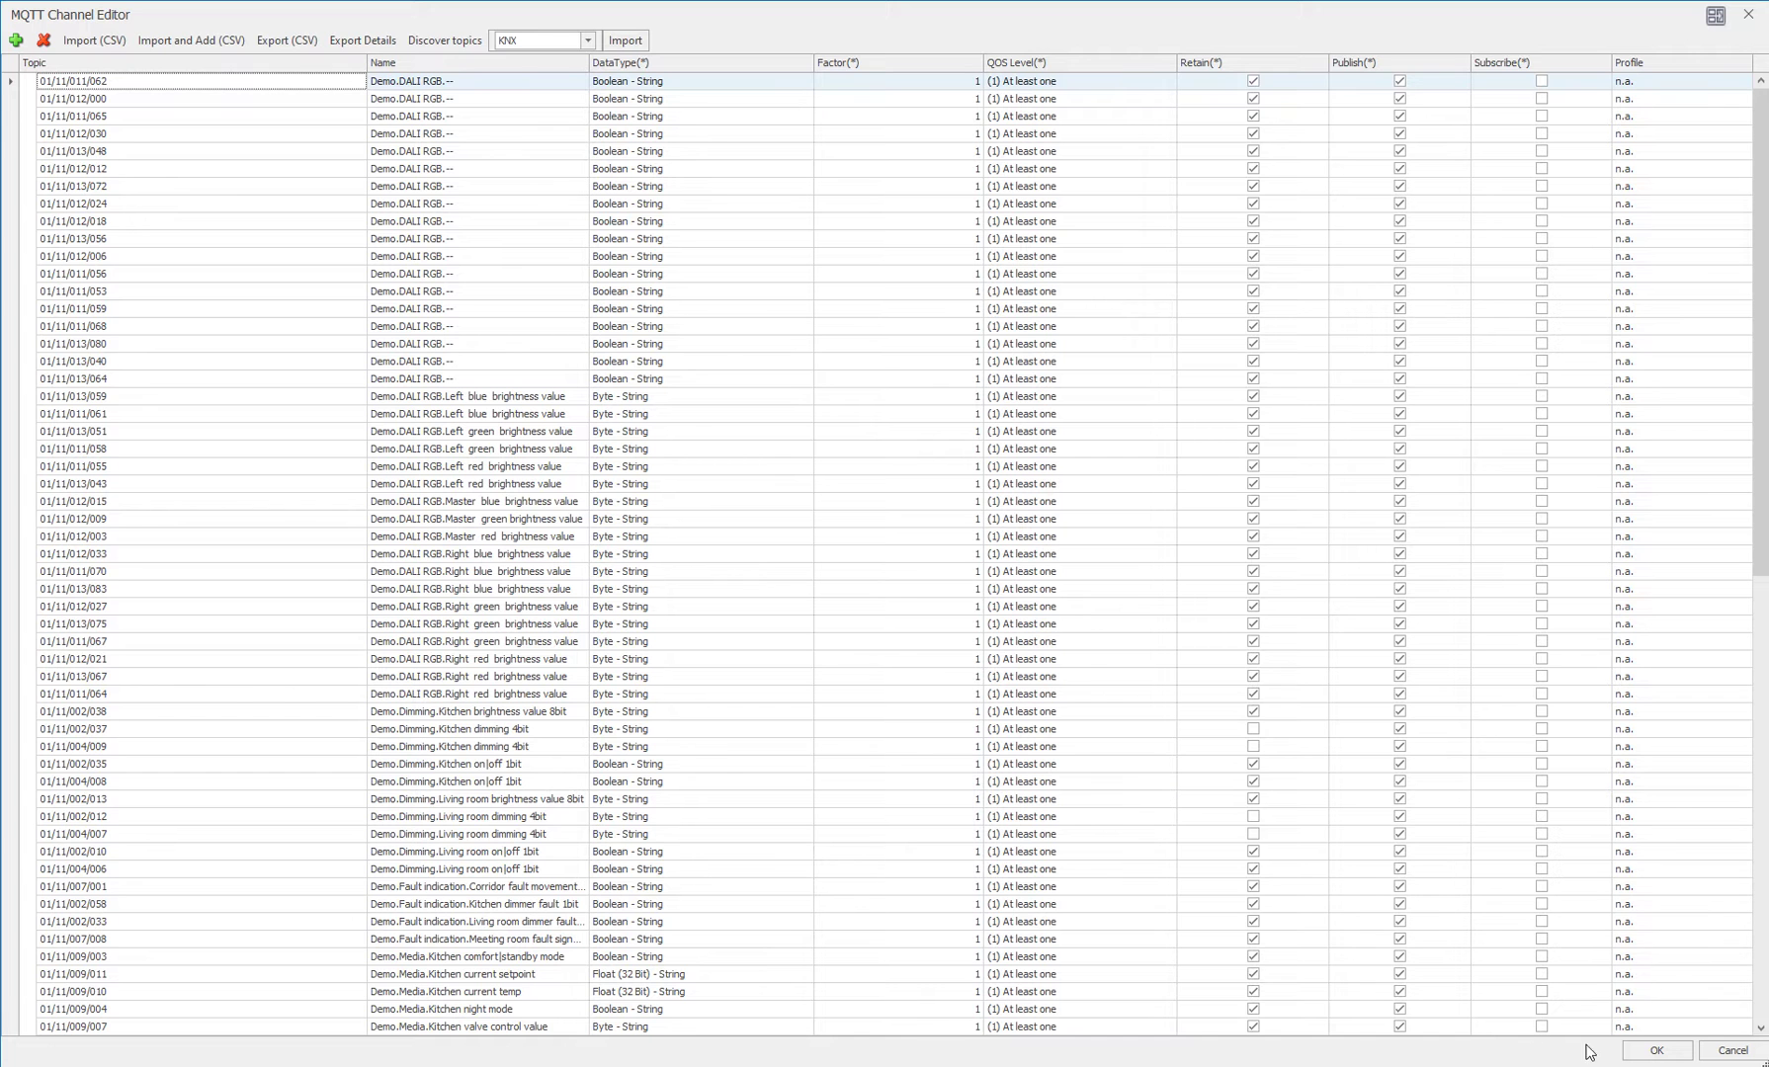
{"action": "left_click", "coordinate": [1656, 1050]}
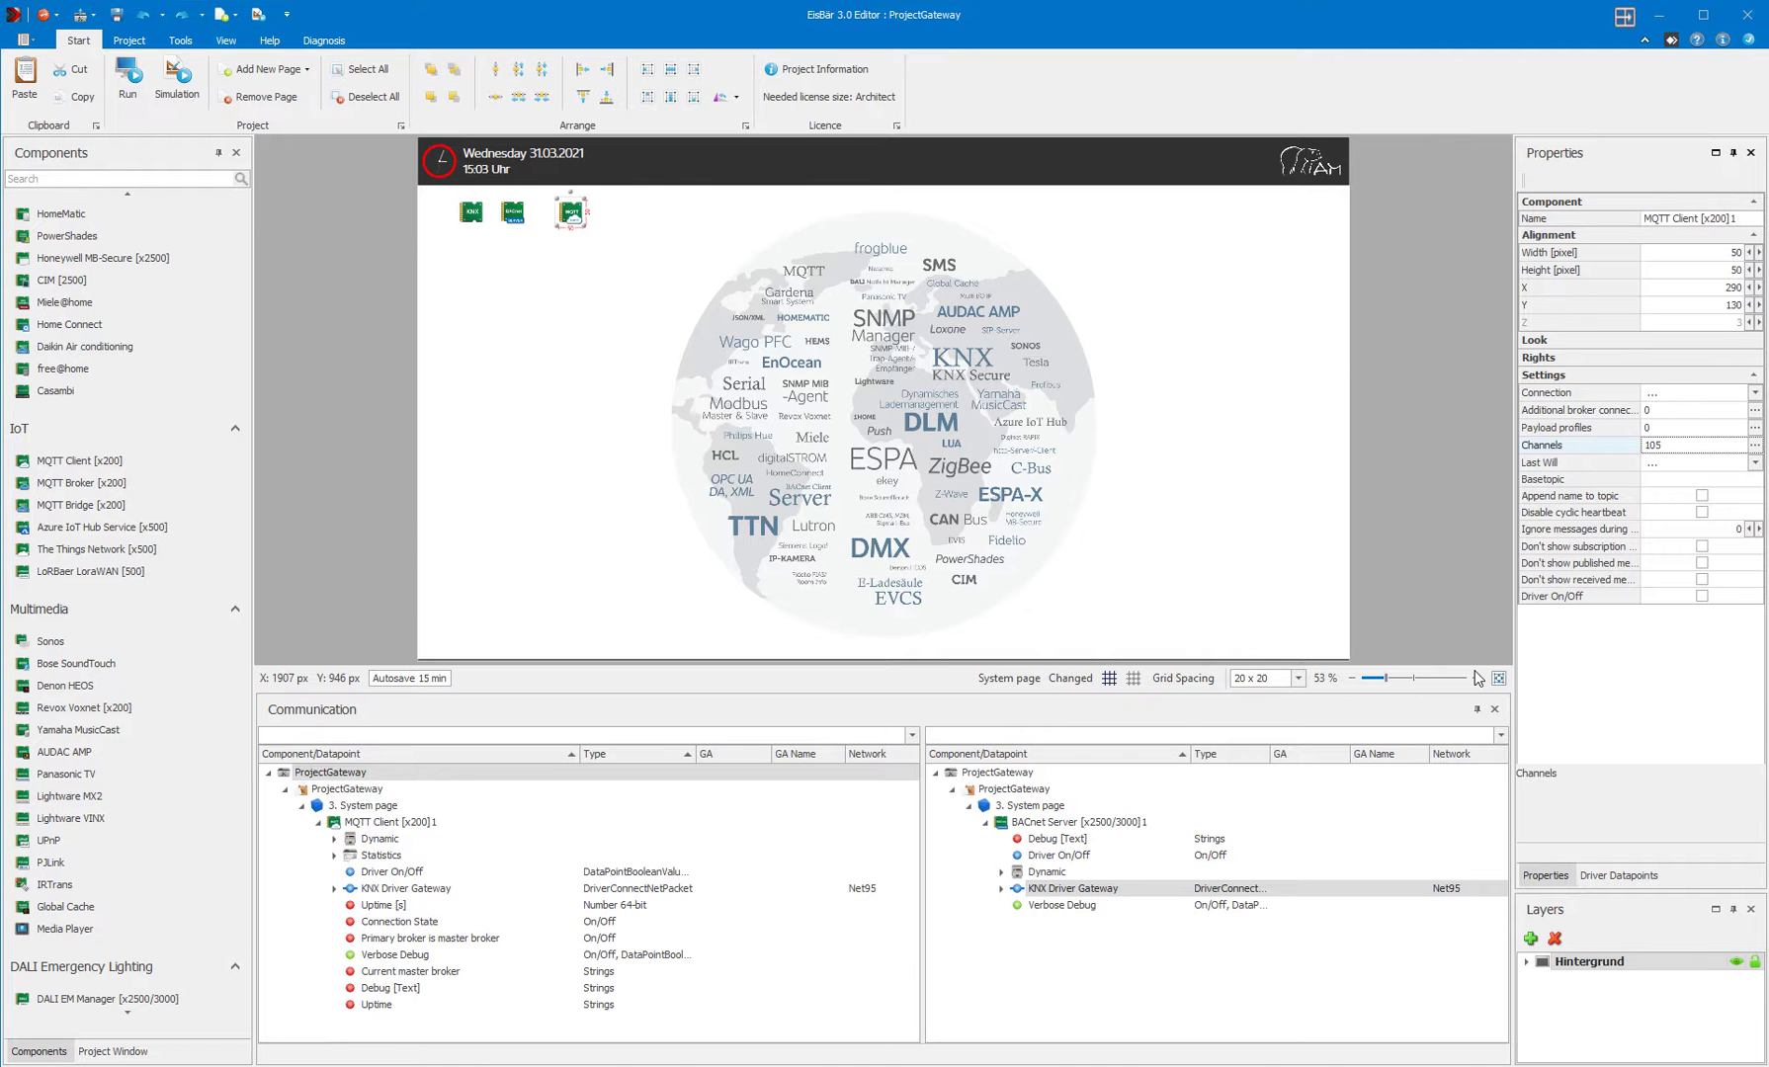
- Review the MQTT Client's broker connection settings (port 1883) and widen the Properties panel
{"action": "left_click", "coordinate": [1750, 398]}
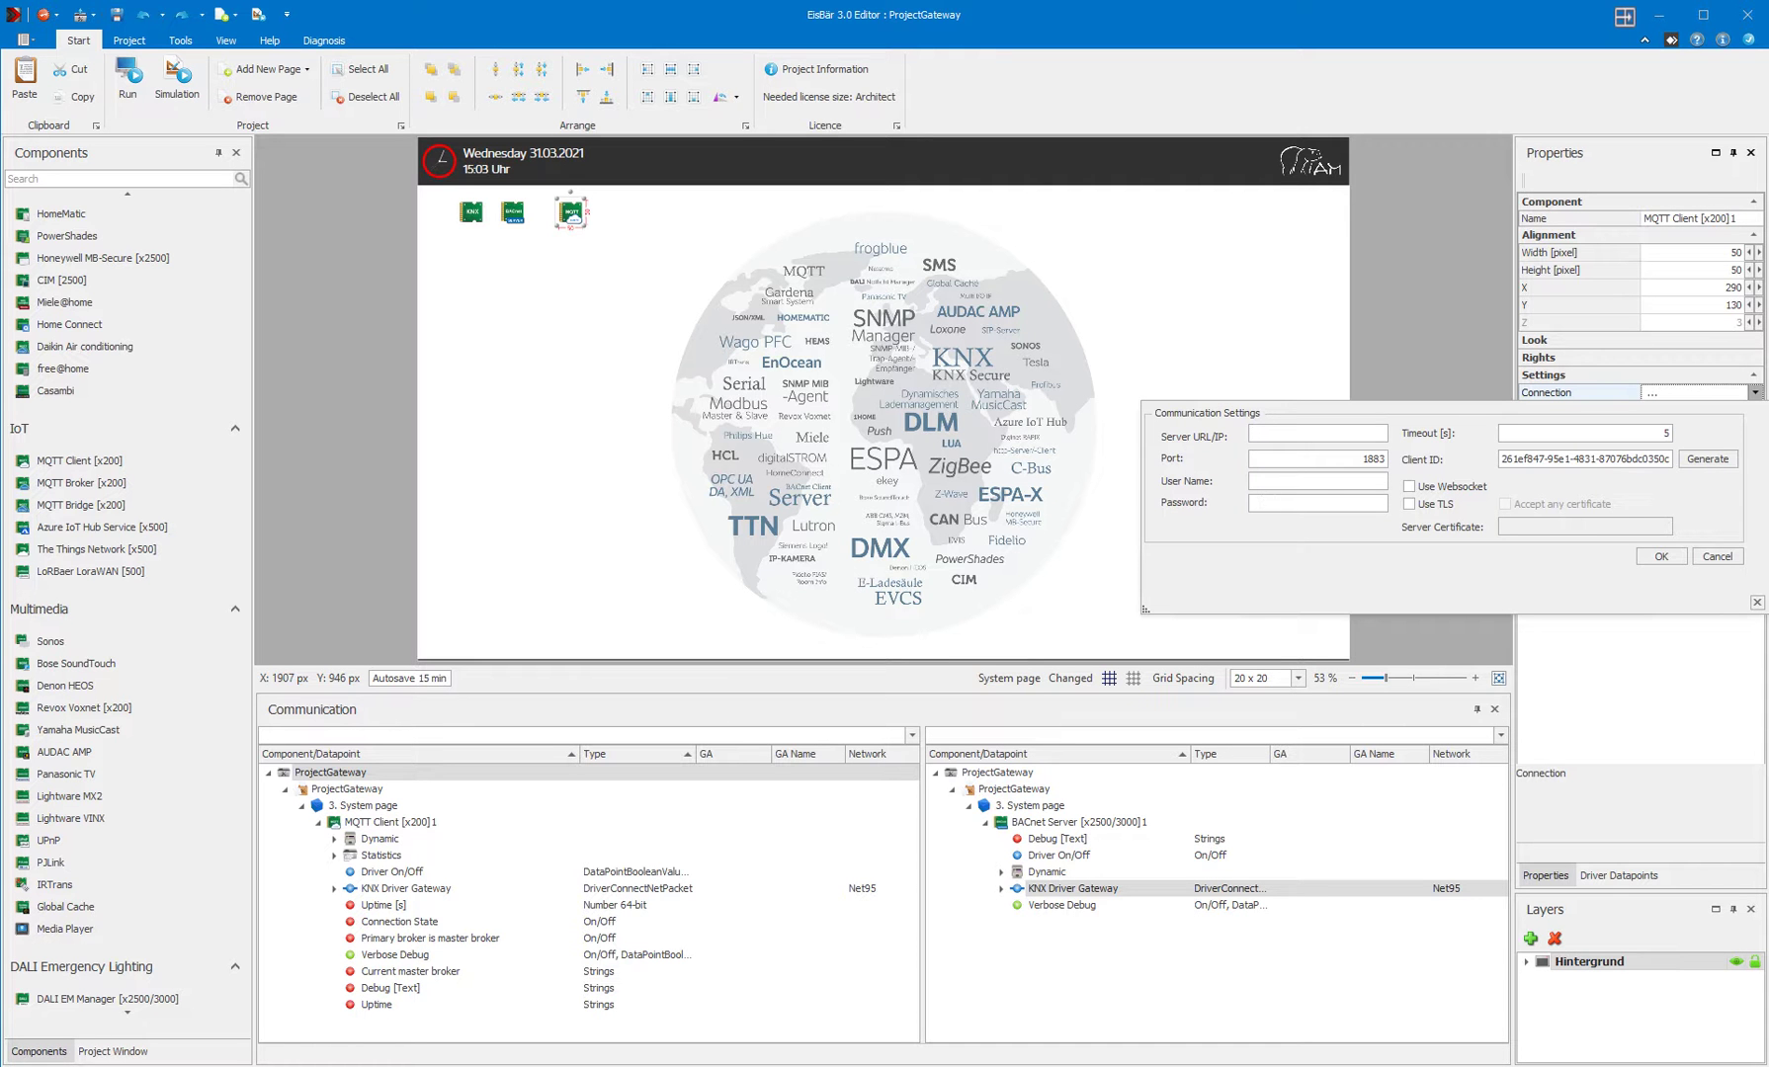
{"action": "left_click", "coordinate": [1660, 556]}
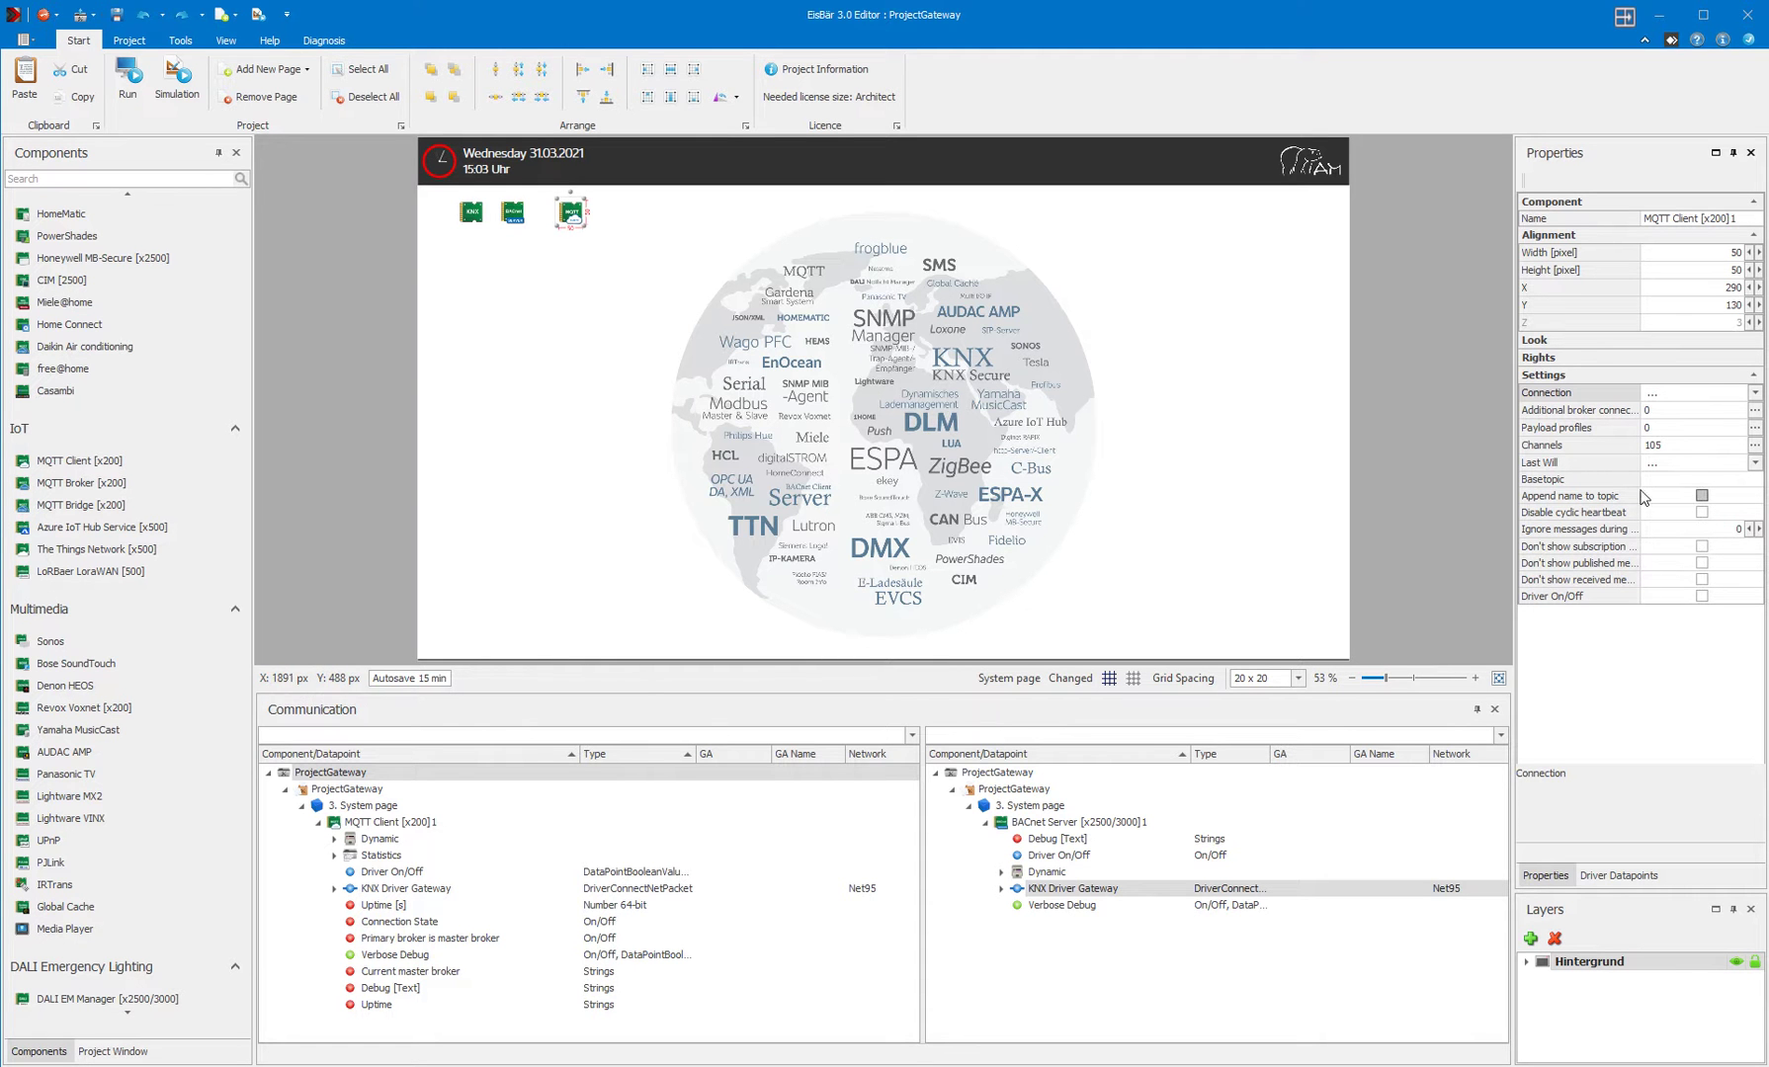
{"action": "left_click_drag", "start_coordinate": [1514, 620], "coordinate": [1397, 624]}
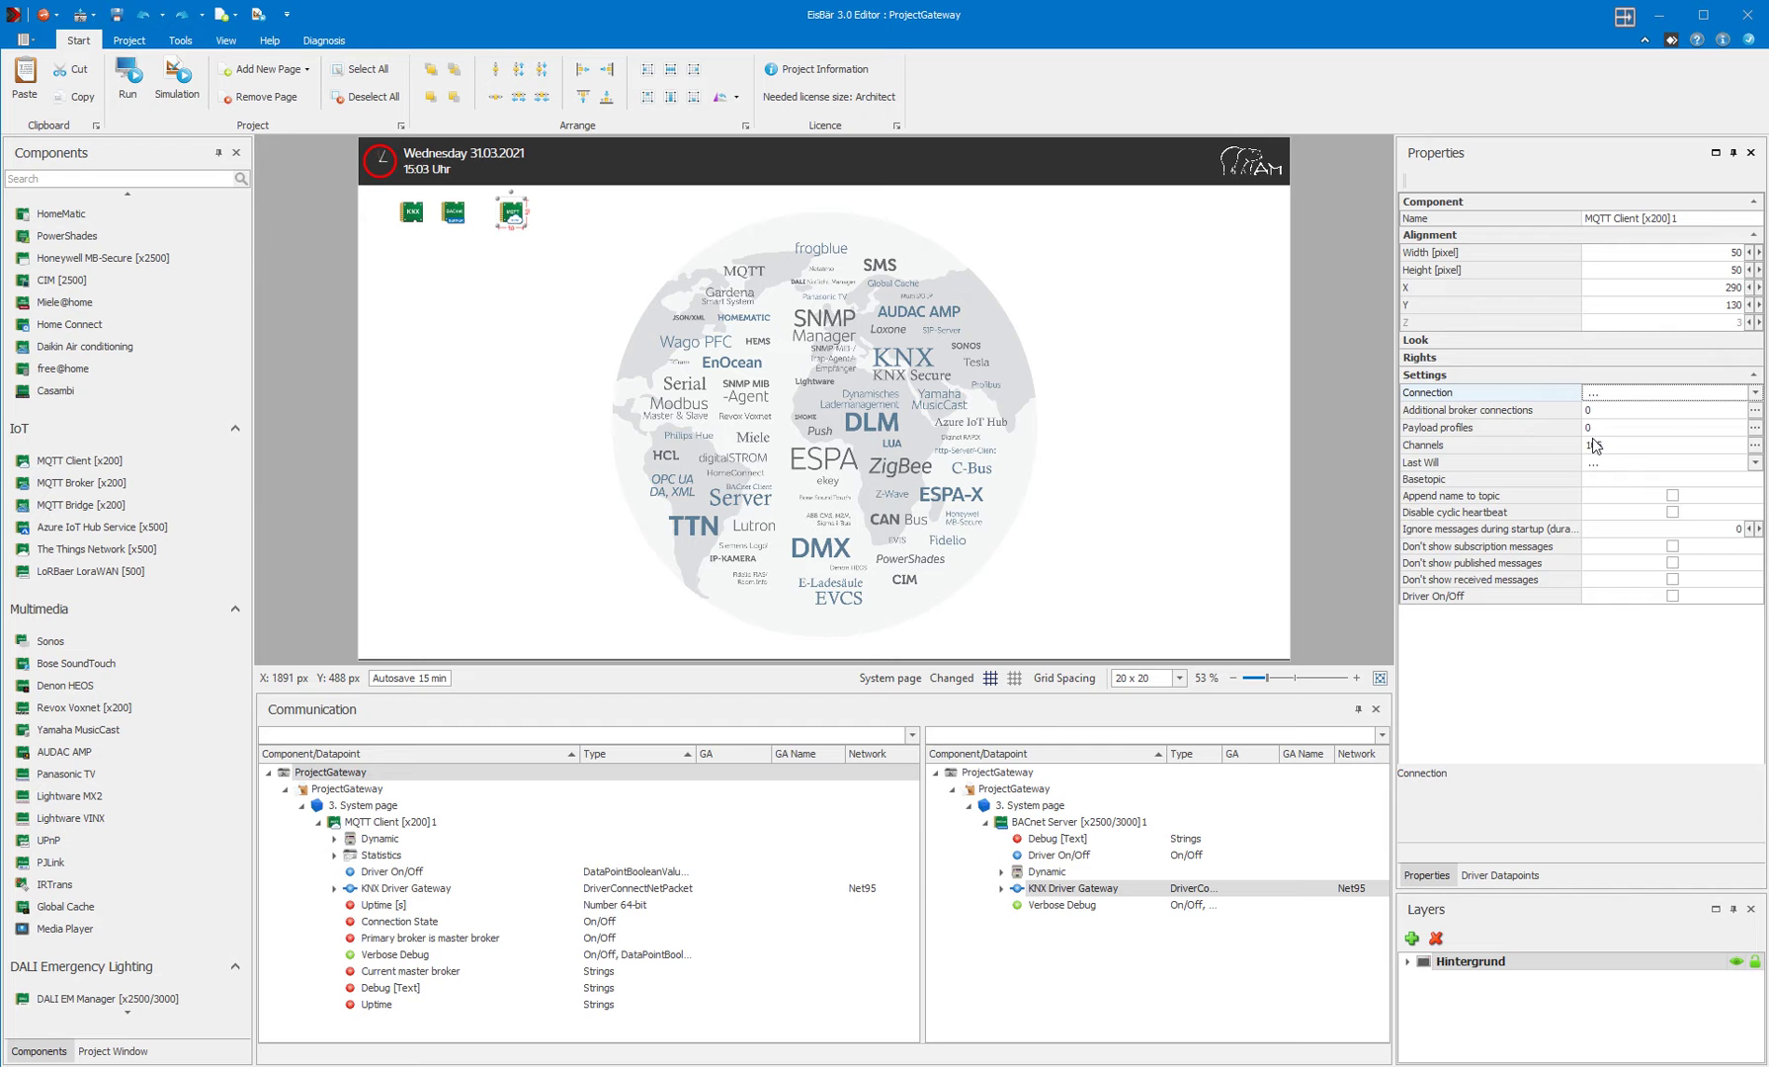
{"action": "left_click", "coordinate": [1755, 393]}
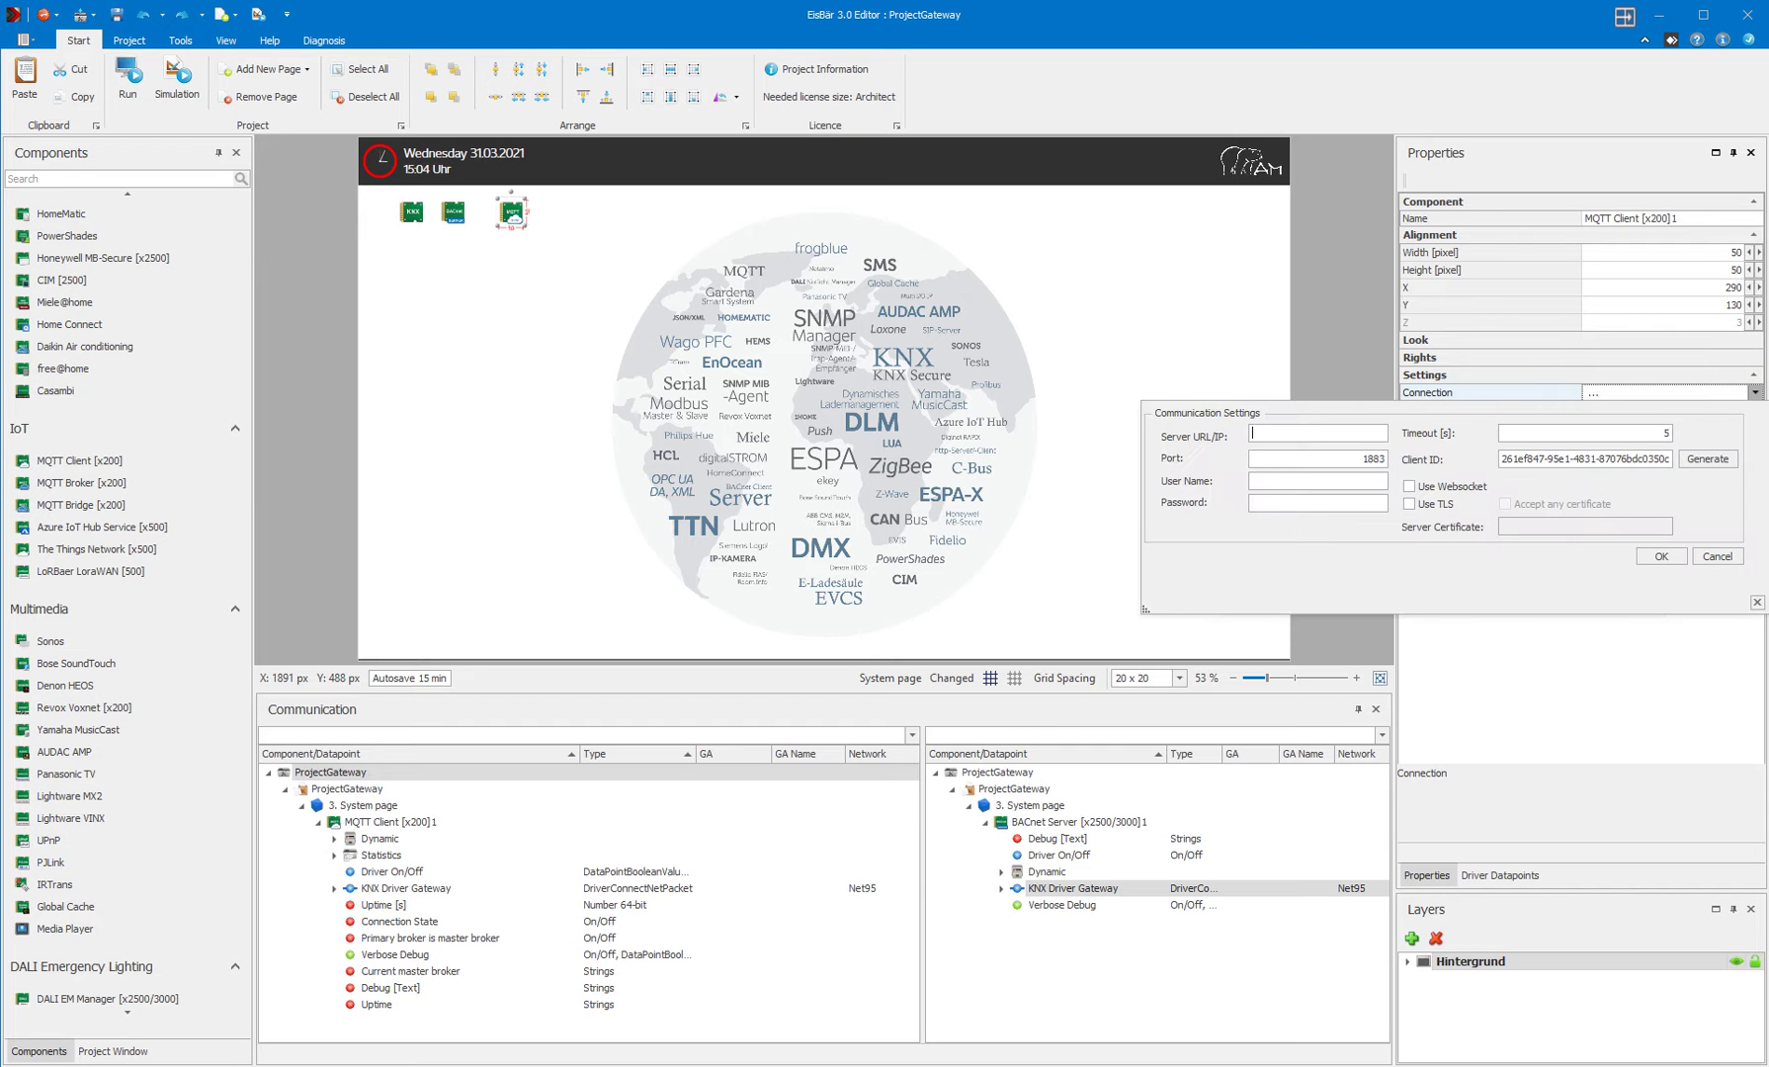
{"action": "left_click", "coordinate": [1661, 557]}
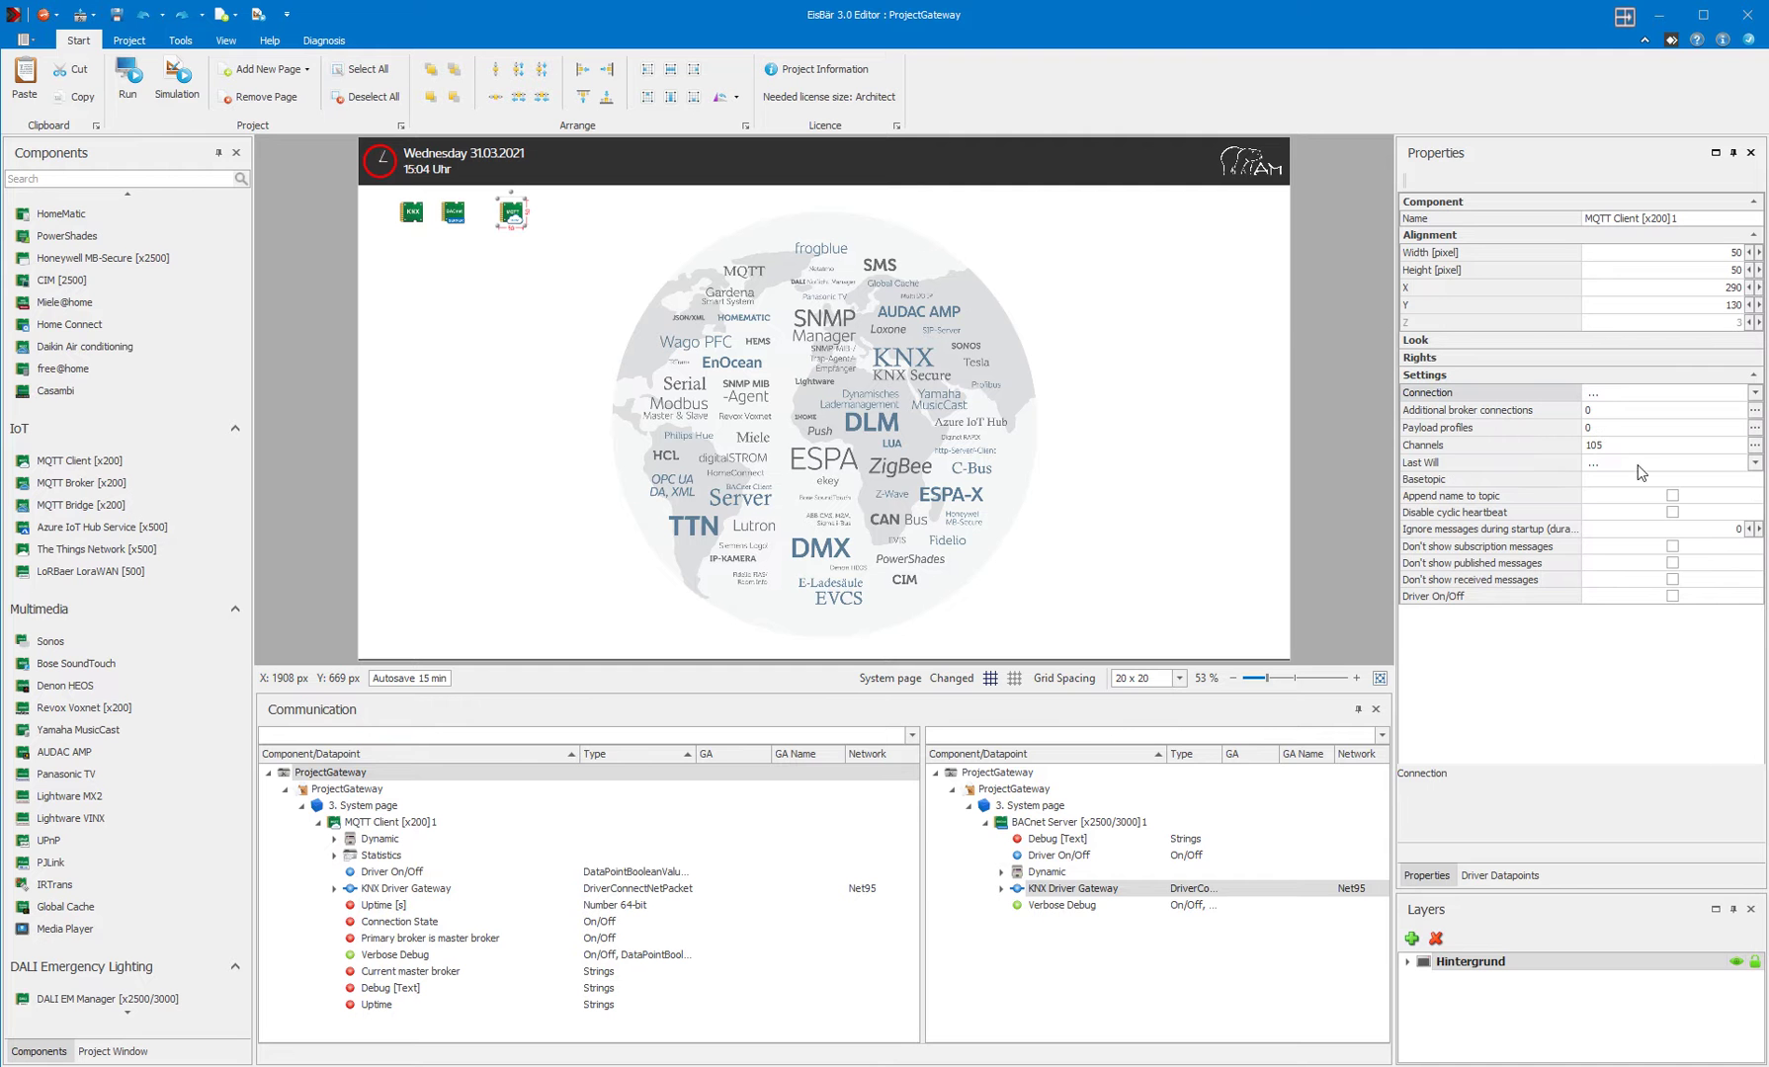
{"action": "left_click", "coordinate": [1756, 417]}
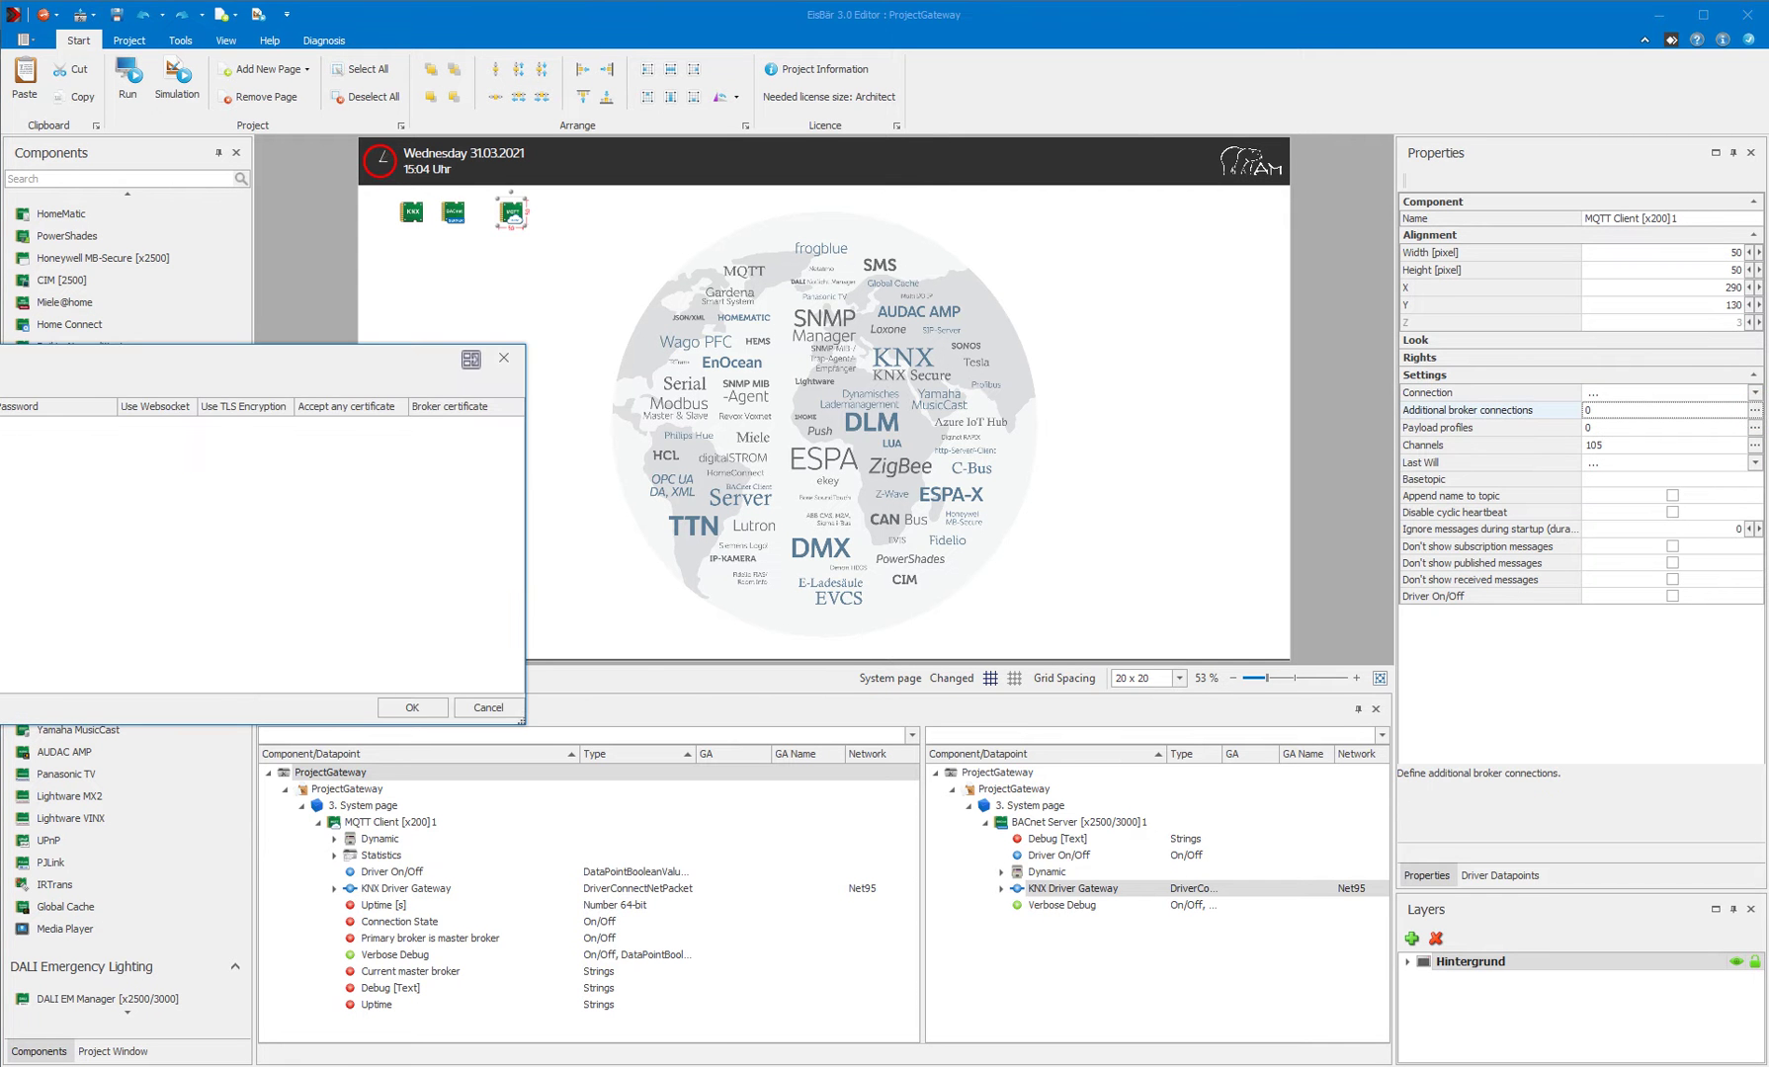
{"action": "left_click_drag", "start_coordinate": [5, 358], "coordinate": [853, 340]}
{"action": "double_click", "coordinate": [853, 340]}
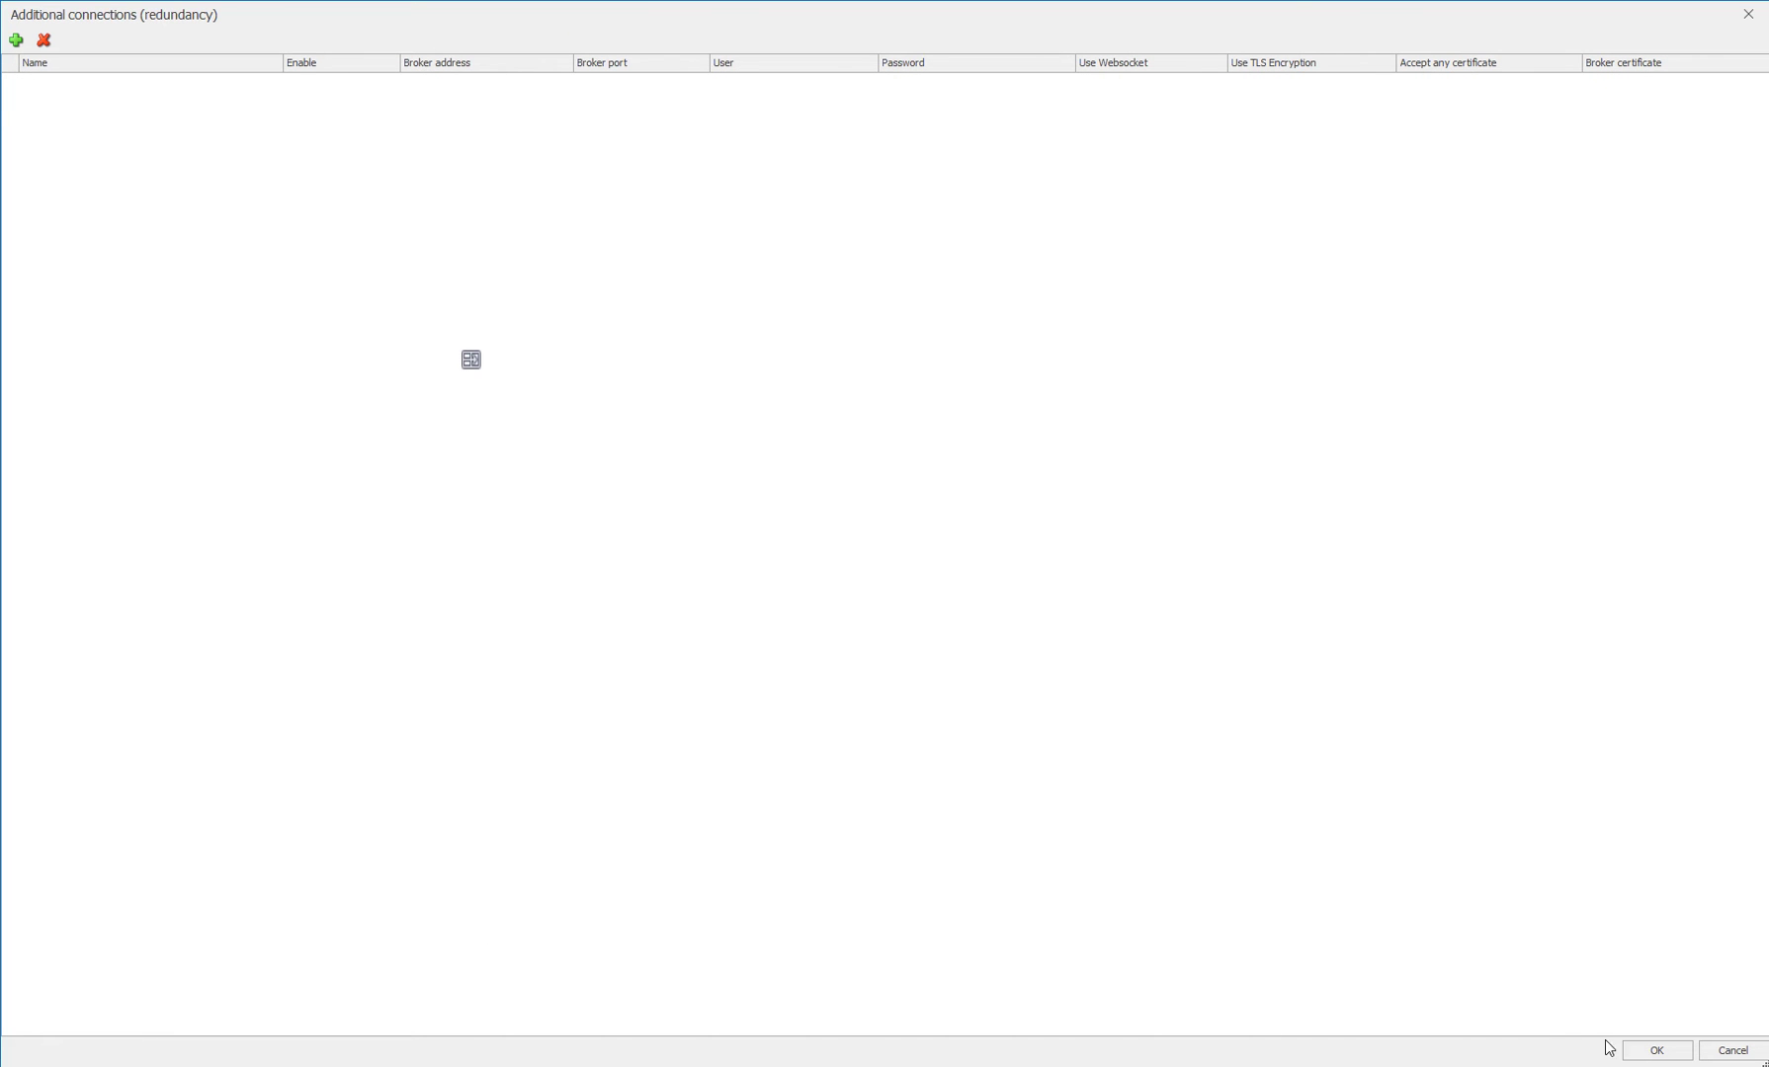
{"action": "left_click", "coordinate": [1647, 1051]}
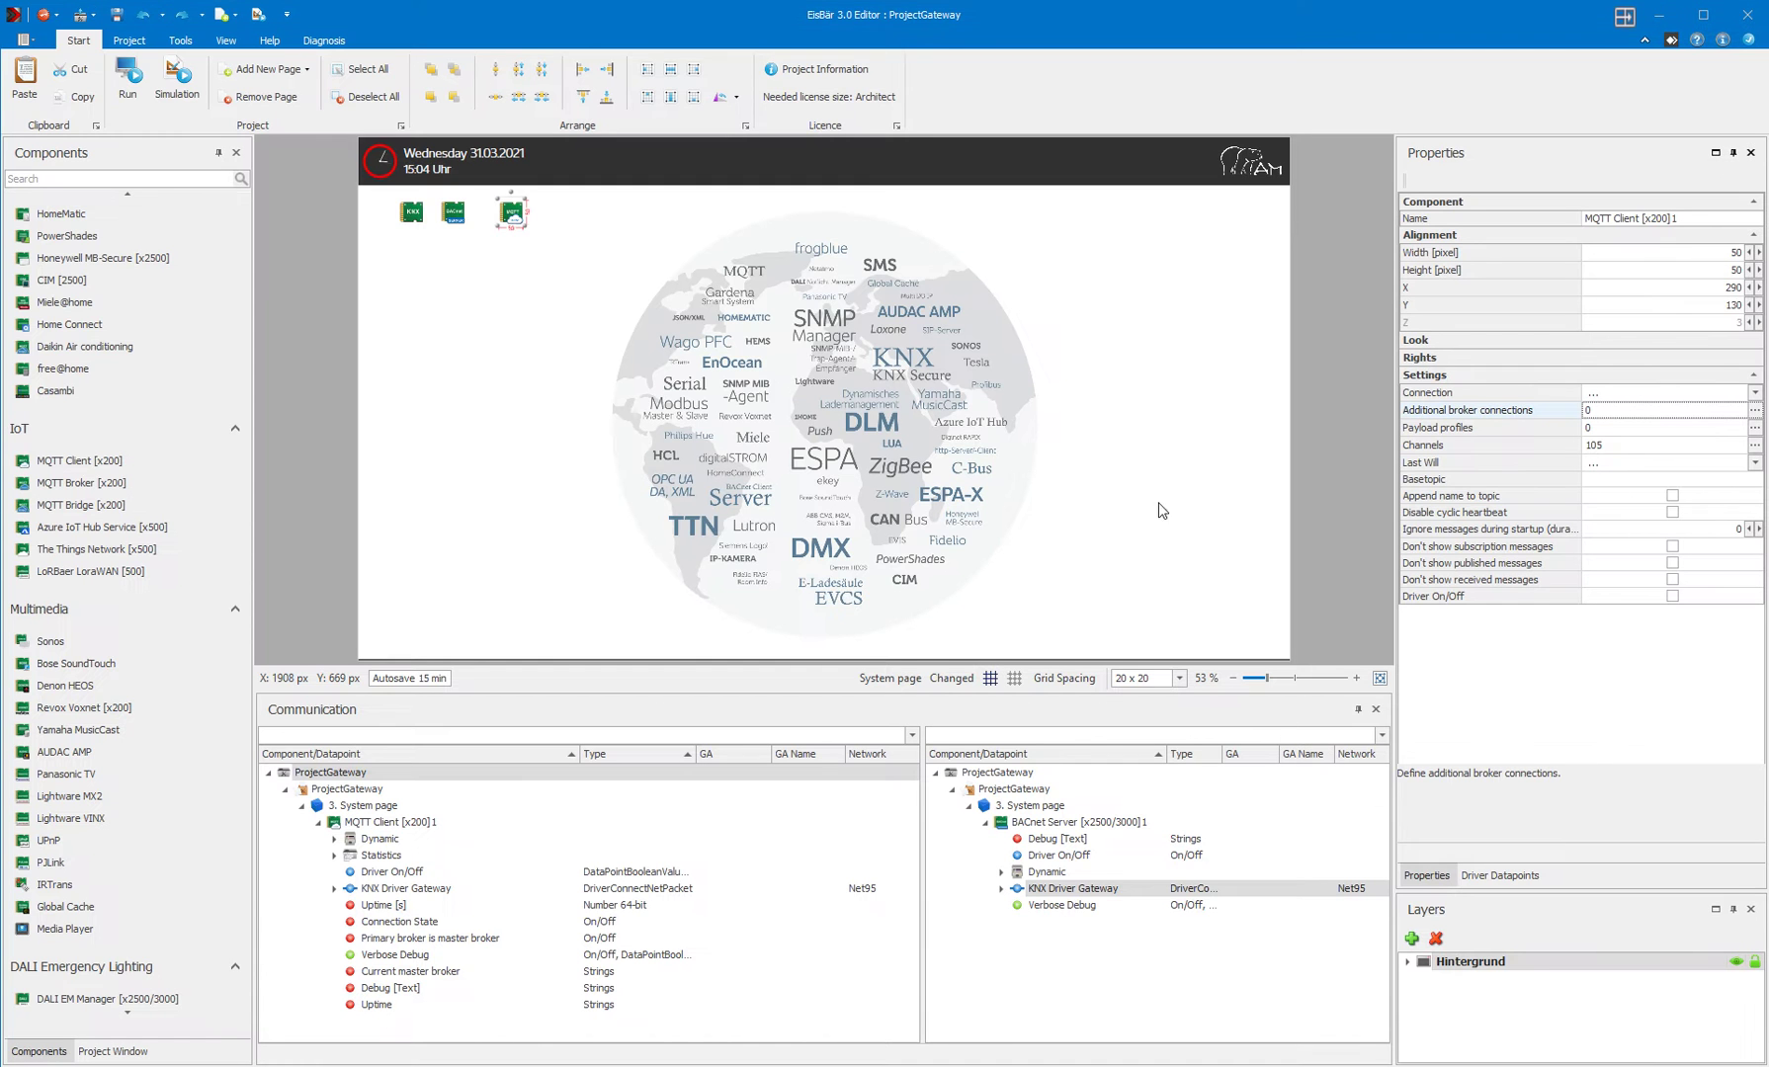